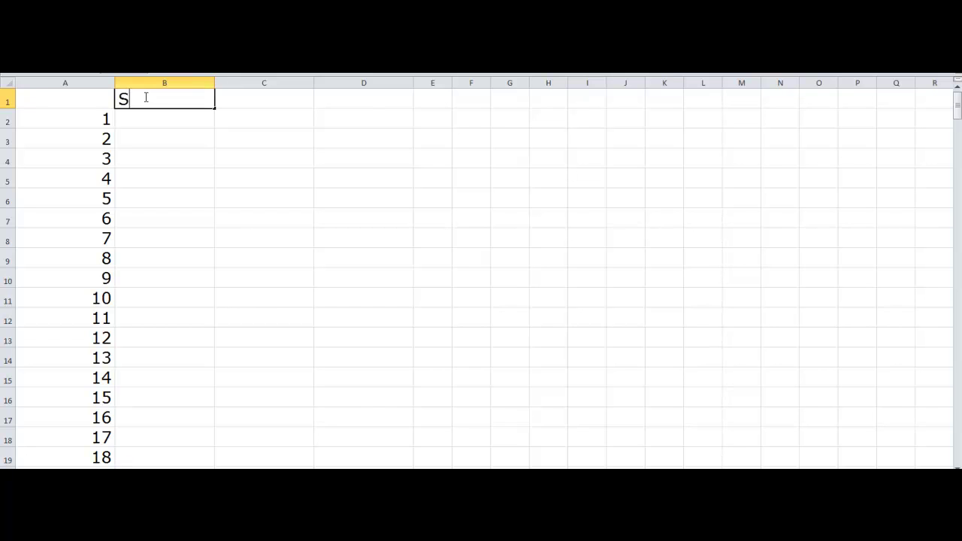
Head column B 'Sequence 1' and fill =1/(A2^2+1) down, starting at 0.5, 0.2, 0.1
{"action": "type", "text": "uence 1"}
{"action": "left_click", "coordinate": [146, 122]}
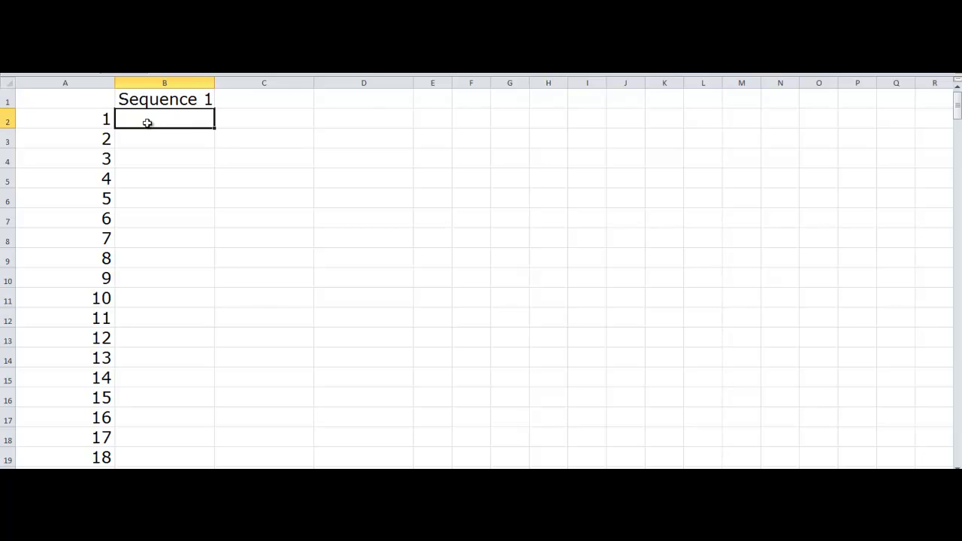
{"action": "type", "text": "=("}
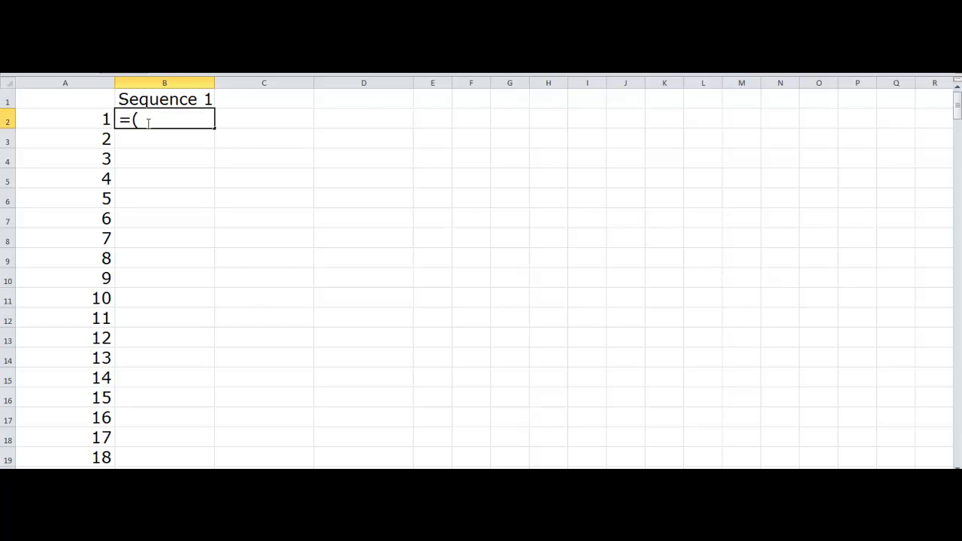
{"action": "type", "text": "1/(("}
{"action": "left_click", "coordinate": [72, 112]}
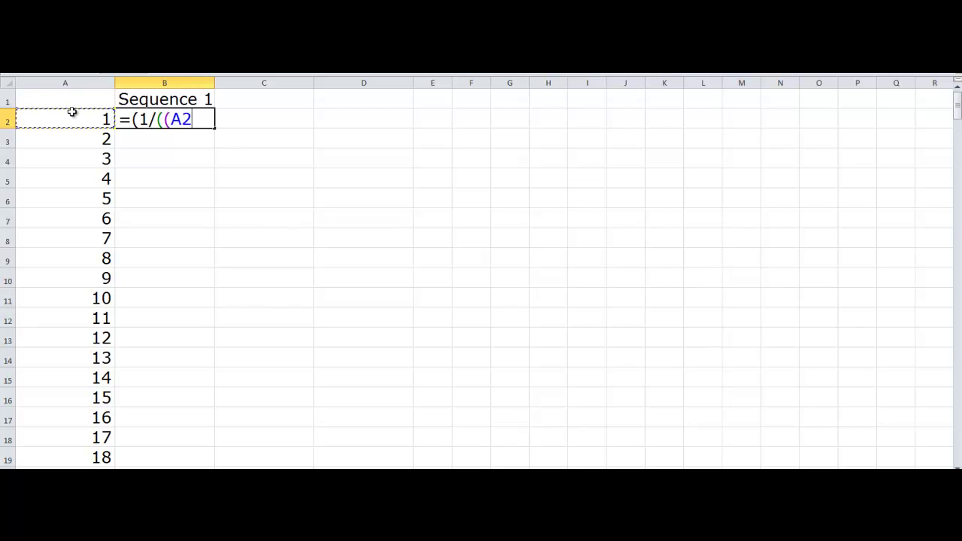
{"action": "type", "text": ")^2+1)"}
{"action": "key", "text": "Return"}
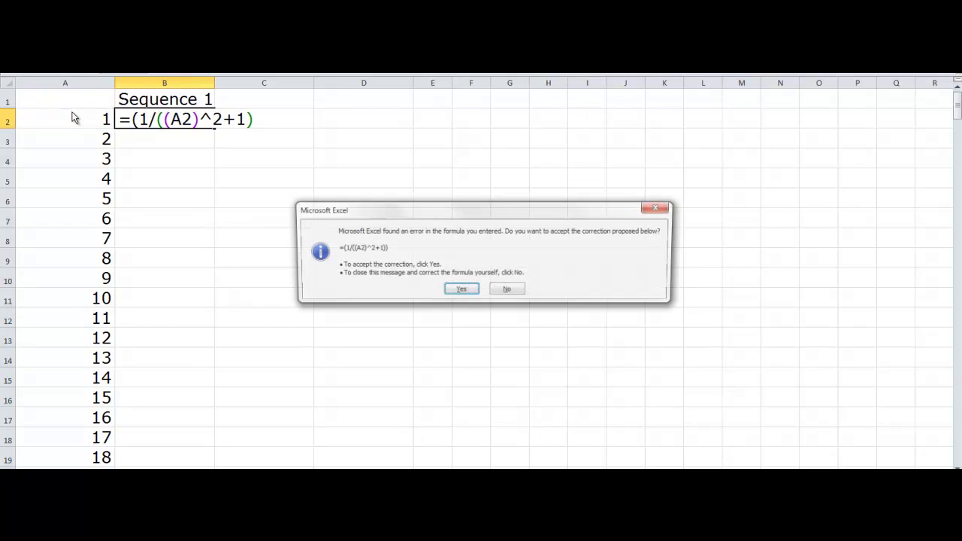
{"action": "left_click", "coordinate": [460, 290]}
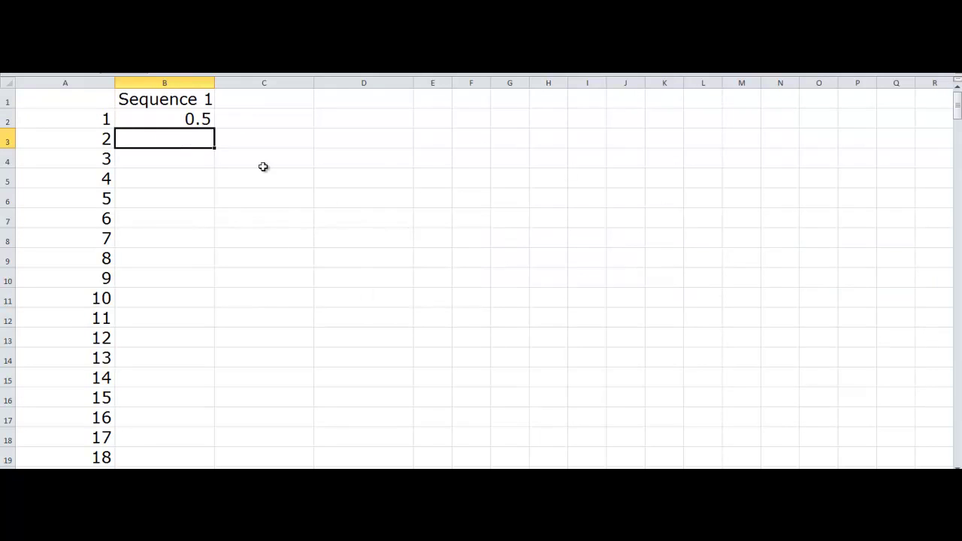
{"action": "left_click", "coordinate": [180, 120]}
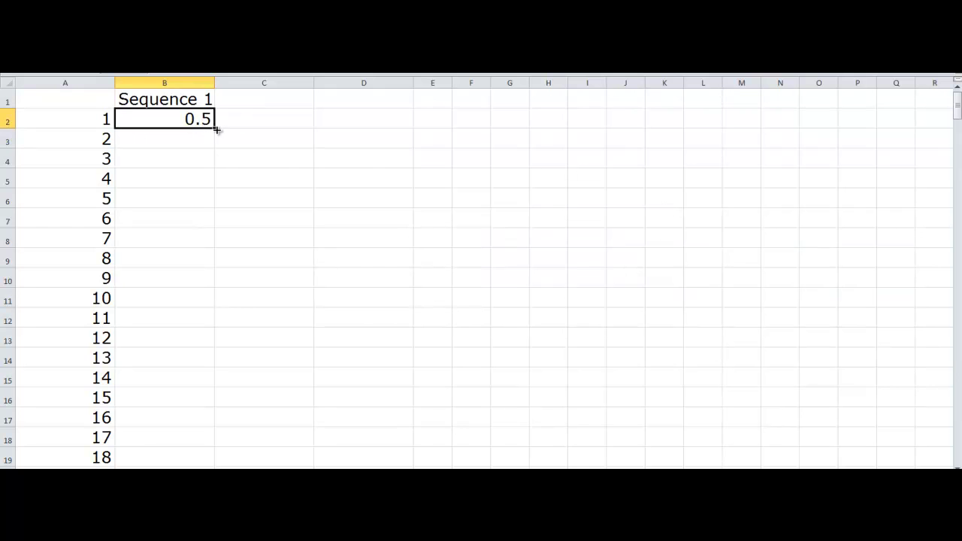
{"action": "double_click", "coordinate": [214, 128]}
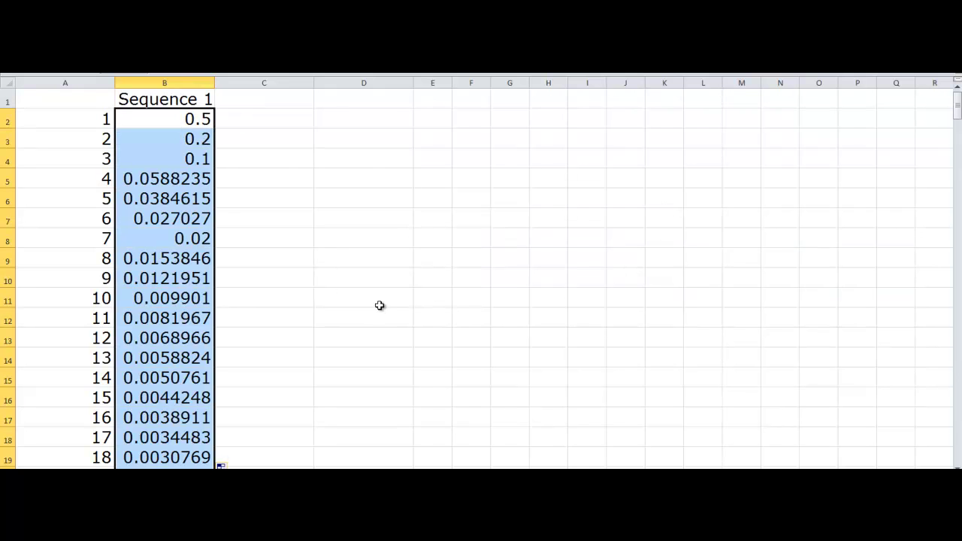
Head column C 'Sequence2' and fill =(-1/2)^A2 down, giving -0.5, 0.25, -0.125
{"action": "left_click", "coordinate": [248, 94]}
{"action": "type", "text": "Seq"}
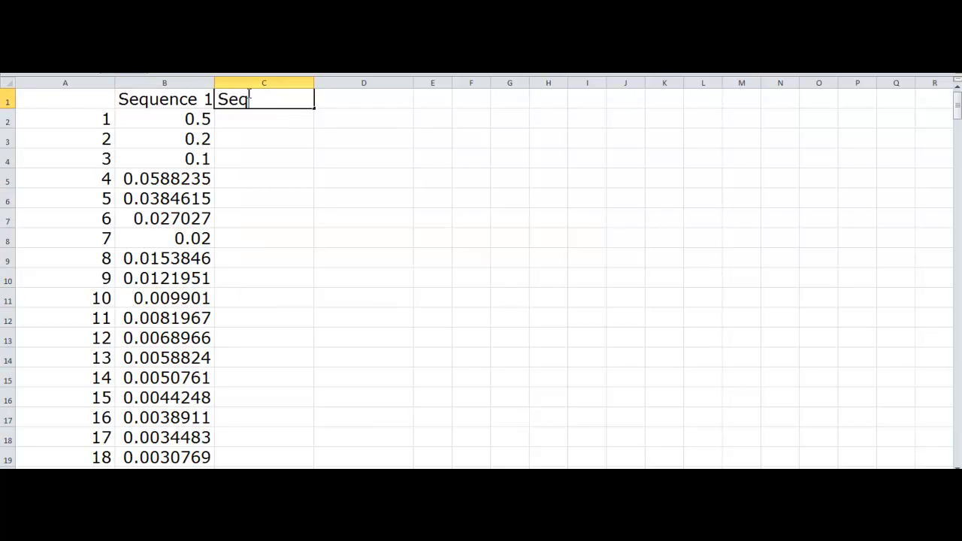
{"action": "type", "text": "uence2"}
{"action": "left_click", "coordinate": [269, 120]}
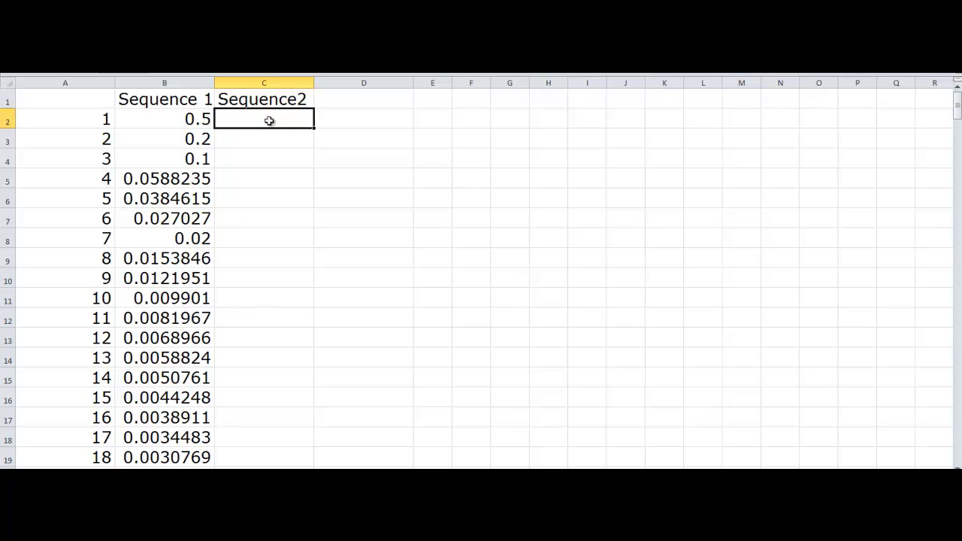
{"action": "type", "text": "=(-1/2)"}
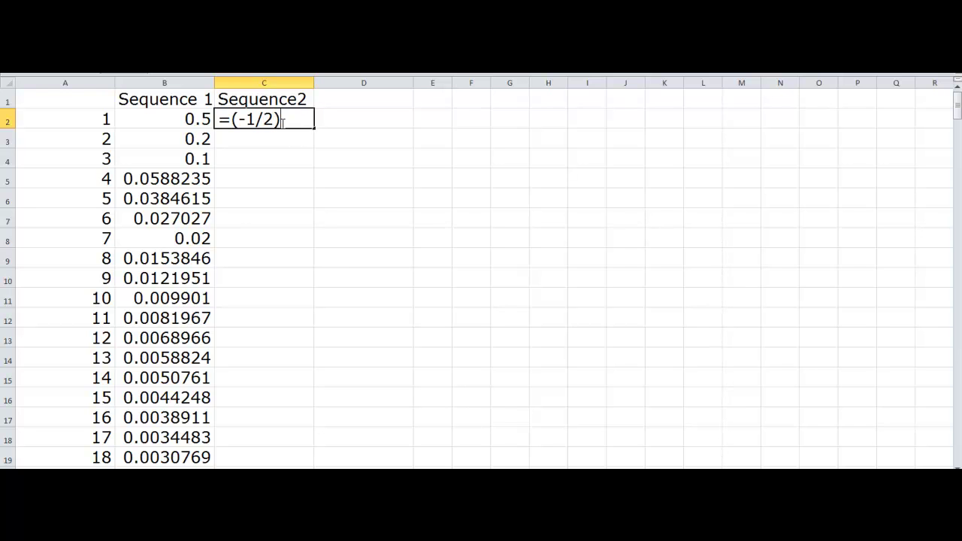
{"action": "type", "text": "^"}
{"action": "left_click", "coordinate": [76, 120]}
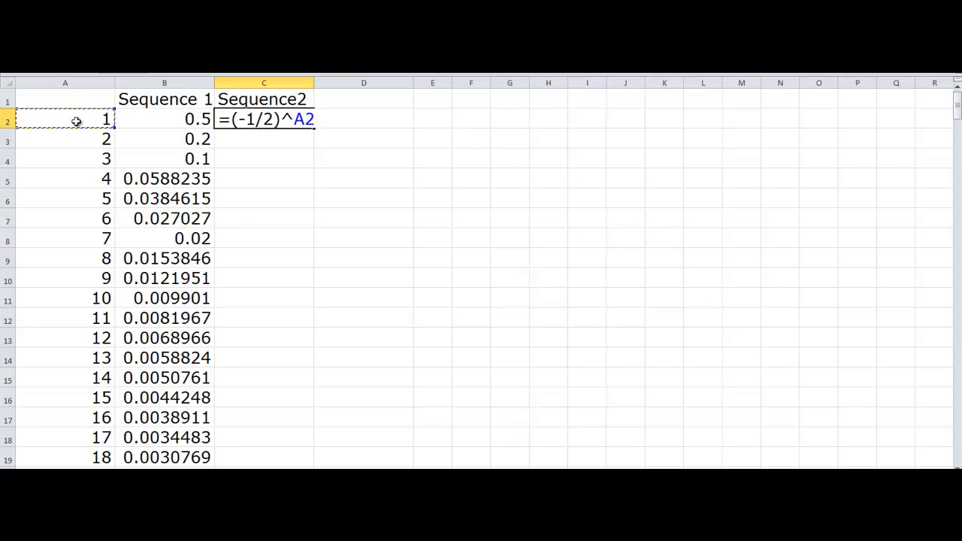
{"action": "key", "text": "Return"}
{"action": "left_click", "coordinate": [251, 119]}
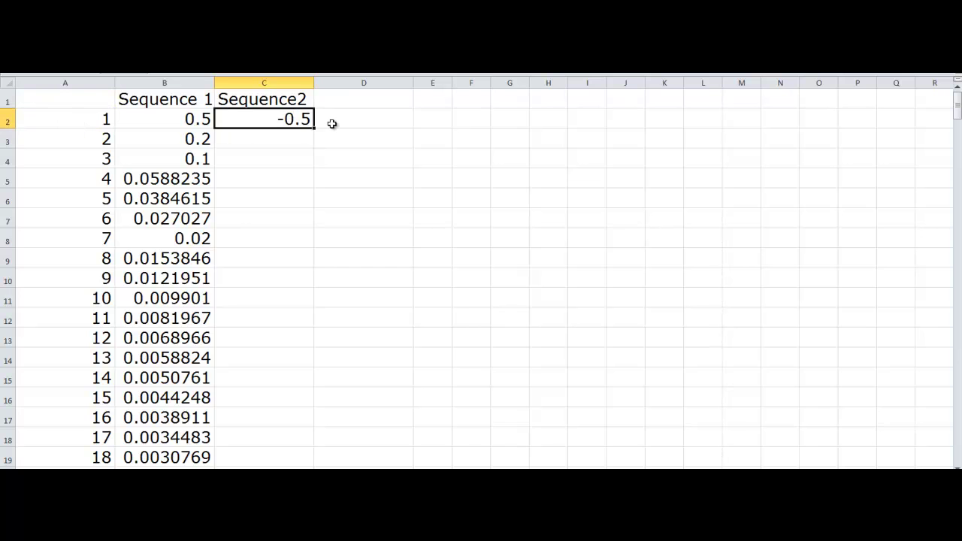
{"action": "double_click", "coordinate": [314, 129]}
{"action": "left_click", "coordinate": [344, 95]}
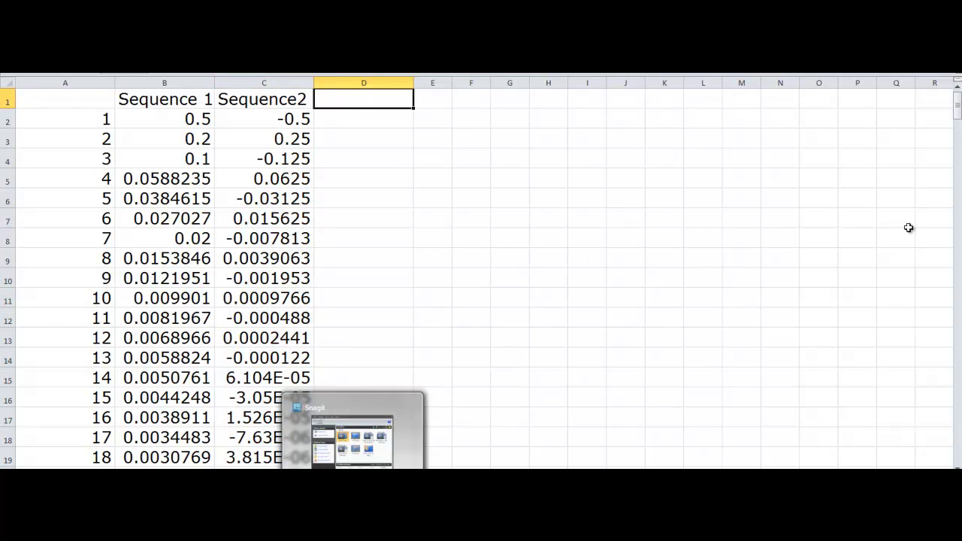
Head column D 'Sequence3' and fill =(1.1)^A2 down, growing from 1.1 to 5.5599173
{"action": "type", "text": "Sequ"}
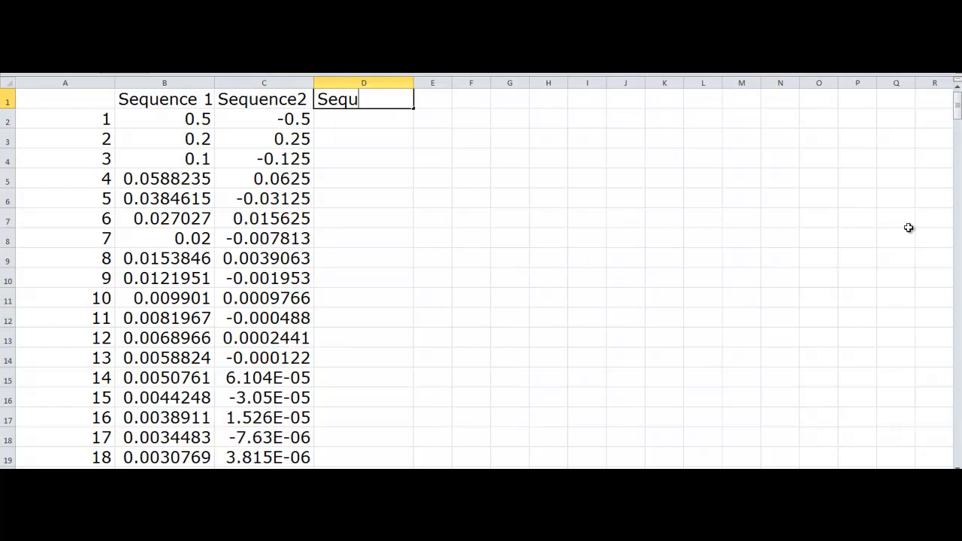
{"action": "type", "text": "ence3"}
{"action": "left_click", "coordinate": [339, 124]}
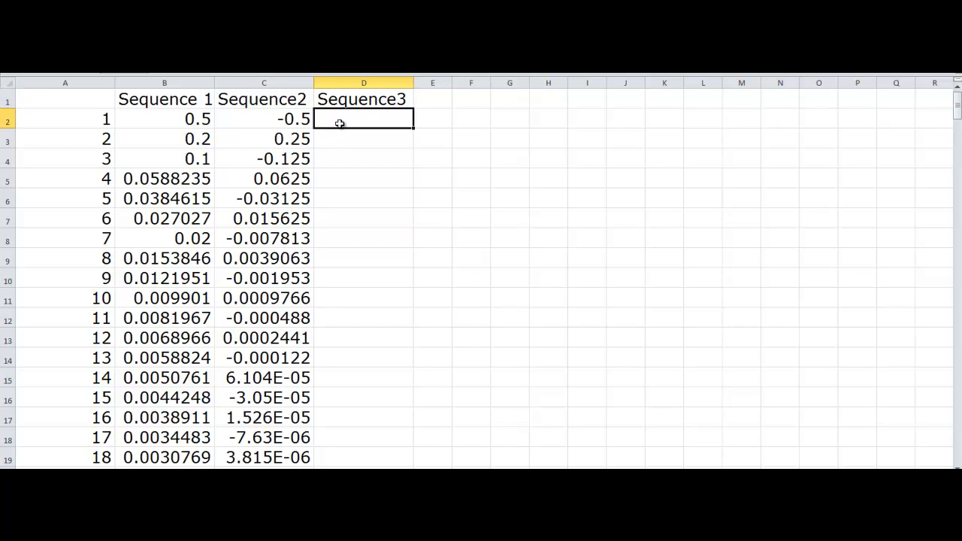
{"action": "type", "text": "="}
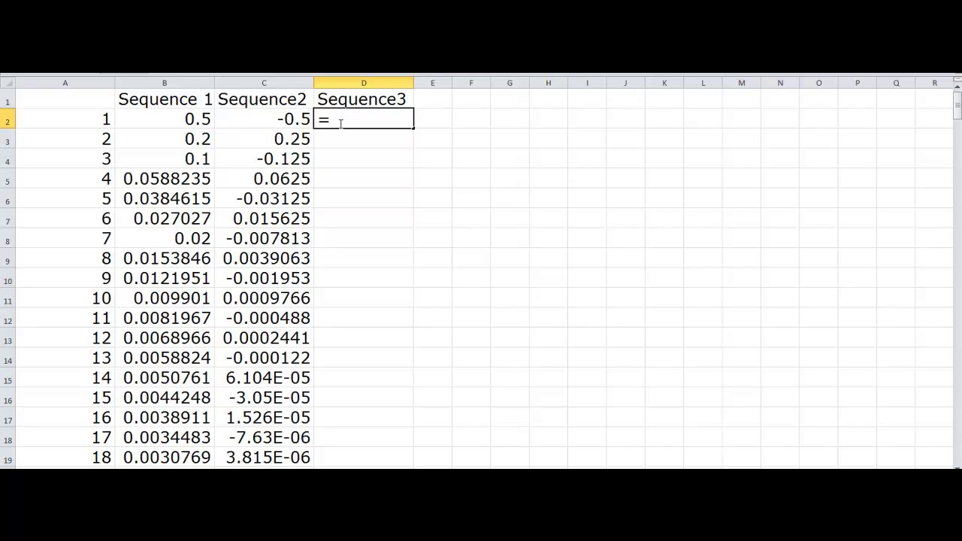
{"action": "type", "text": "(1.1)^"}
{"action": "left_click", "coordinate": [93, 118]}
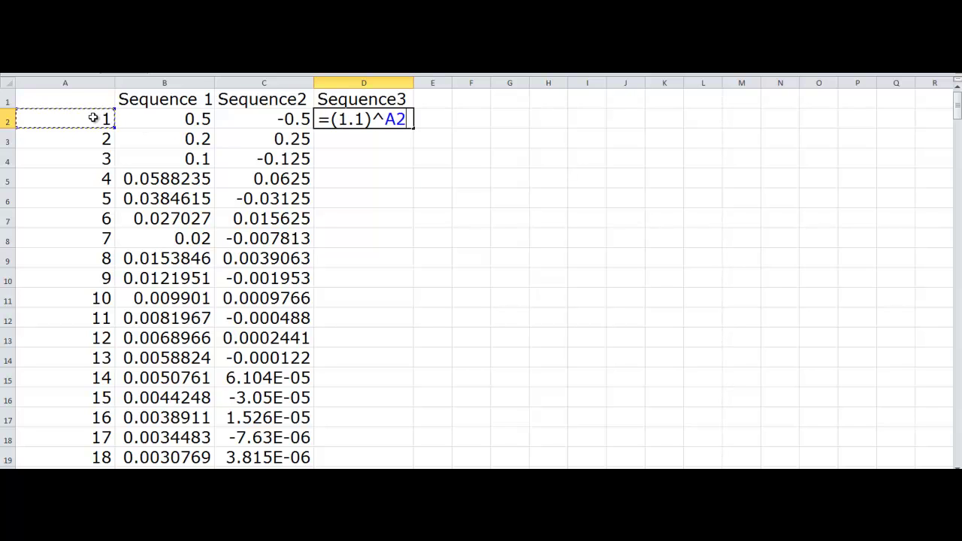
{"action": "key", "text": "Return"}
{"action": "left_click", "coordinate": [368, 116]}
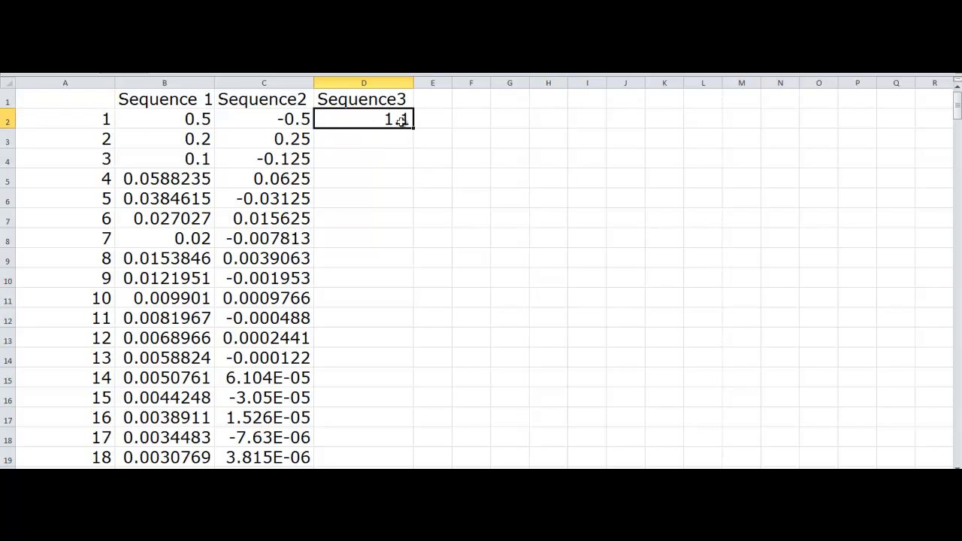
{"action": "double_click", "coordinate": [415, 129]}
{"action": "left_click", "coordinate": [548, 159]}
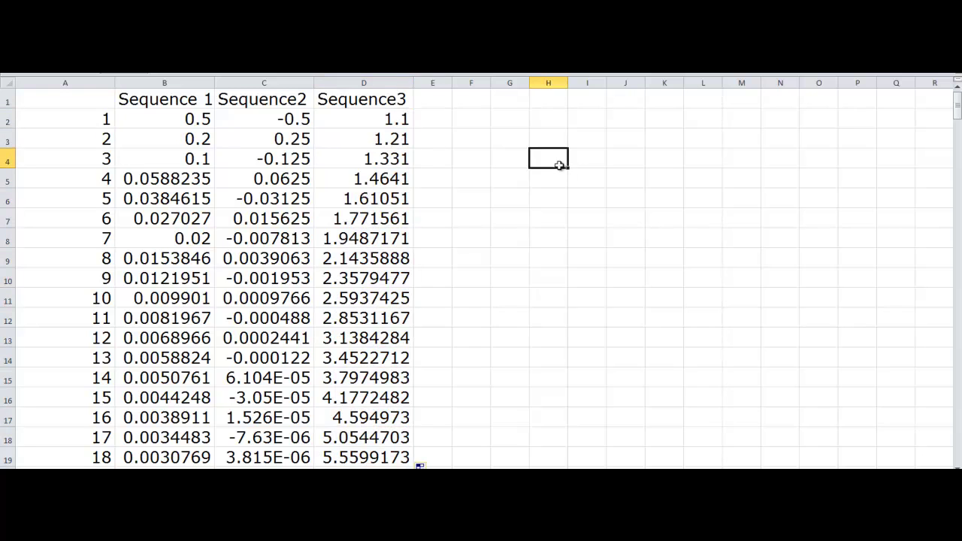
{"action": "left_click", "coordinate": [180, 103]}
{"action": "left_click_drag", "start_coordinate": [180, 103], "coordinate": [339, 107]}
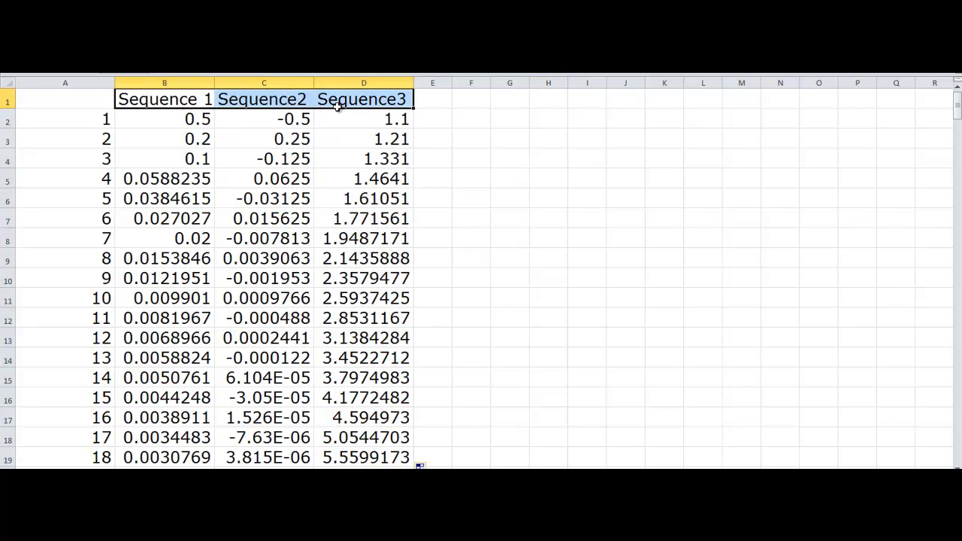
{"action": "left_click", "coordinate": [573, 154]}
{"action": "left_click", "coordinate": [177, 84]}
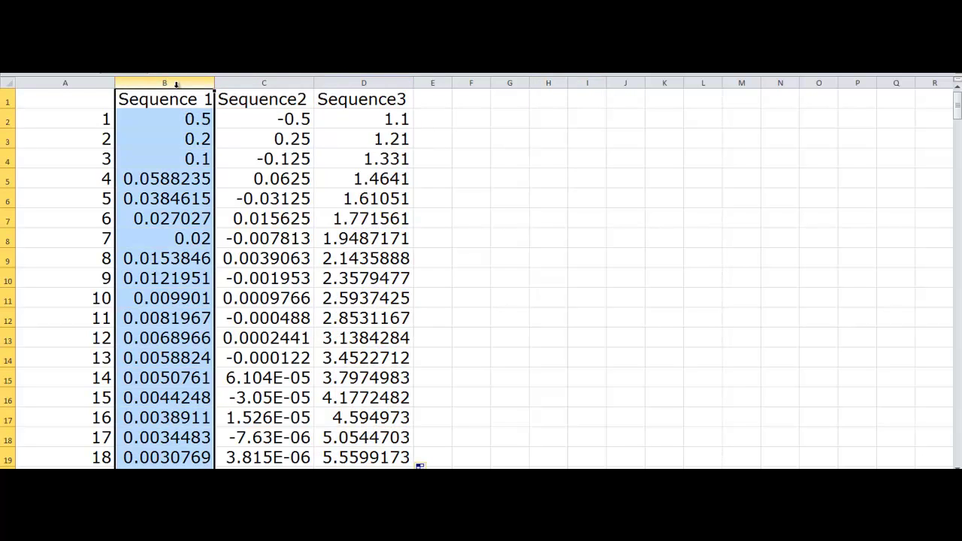
{"action": "key", "text": "shift+Right"}
{"action": "key", "text": "shift+Right"}
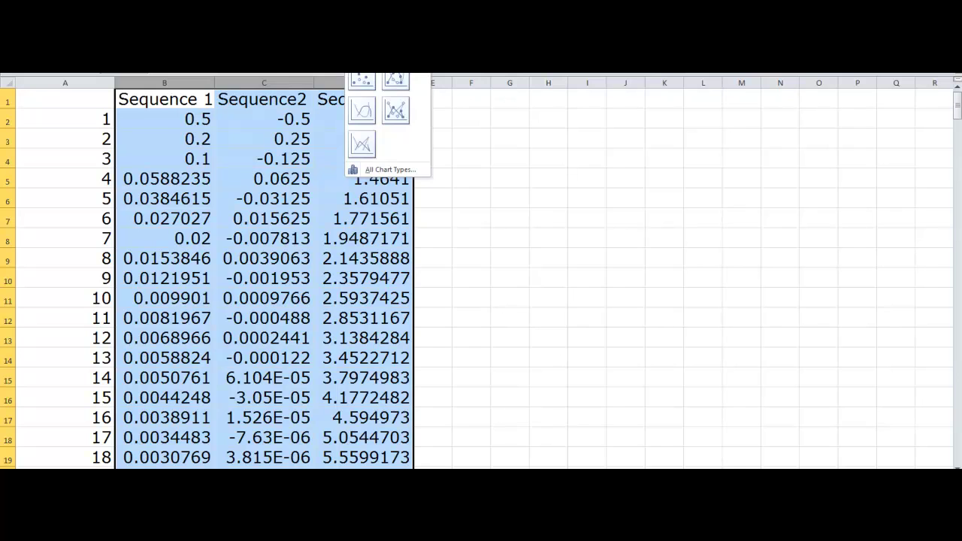
{"action": "left_click", "coordinate": [361, 80]}
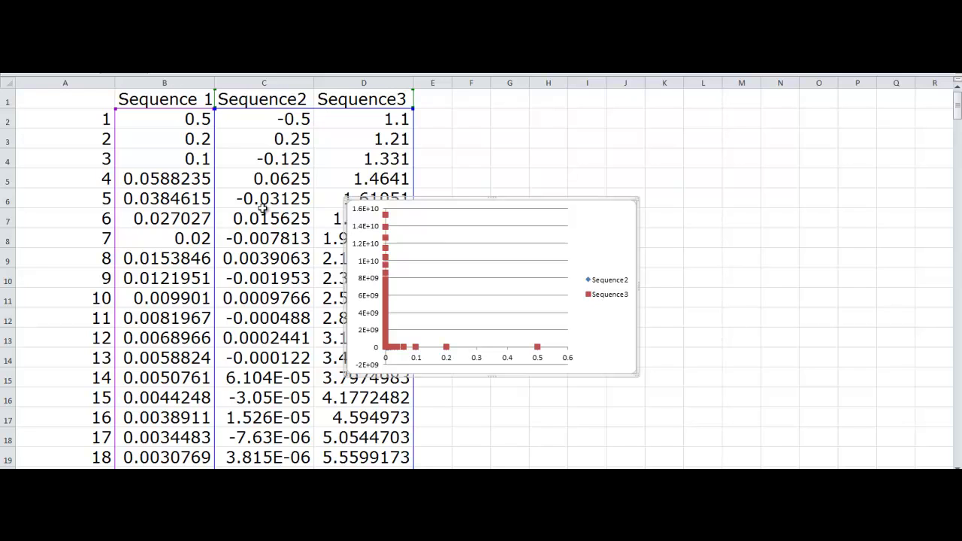
{"action": "left_click", "coordinate": [561, 238]}
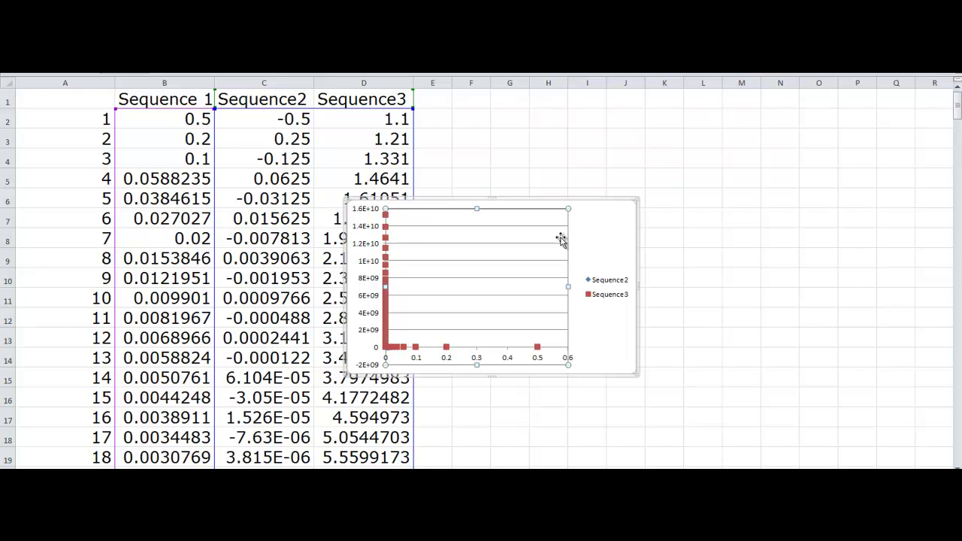
{"action": "left_click", "coordinate": [611, 314]}
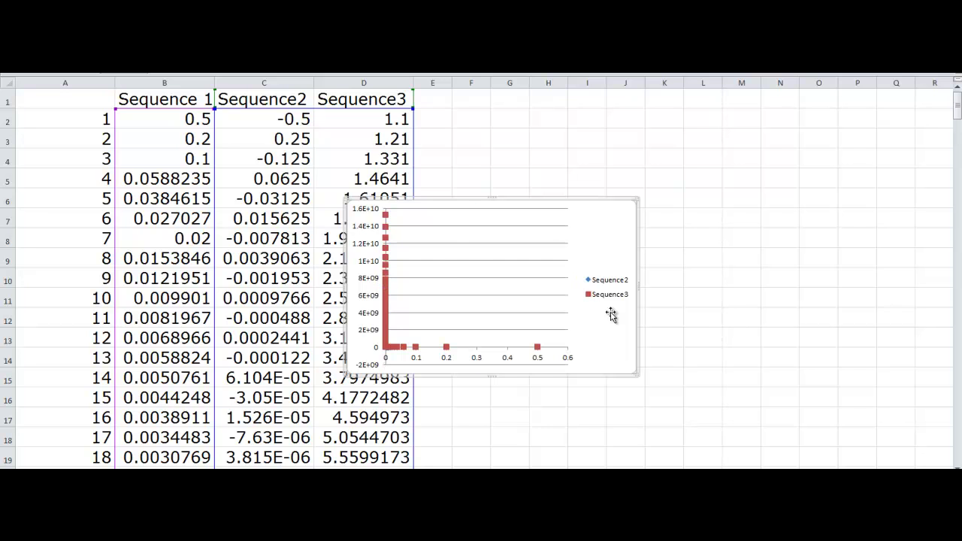
{"action": "key", "text": "Delete"}
Insert a scatter chart of columns A through D, then select its Sequence3 series
{"action": "left_click", "coordinate": [633, 315]}
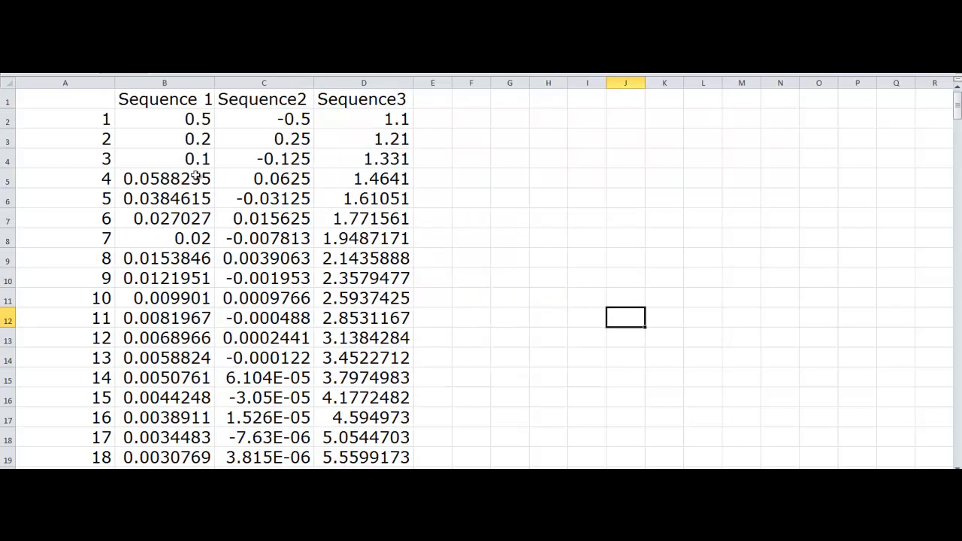
{"action": "left_click", "coordinate": [91, 90]}
{"action": "left_click", "coordinate": [90, 84]}
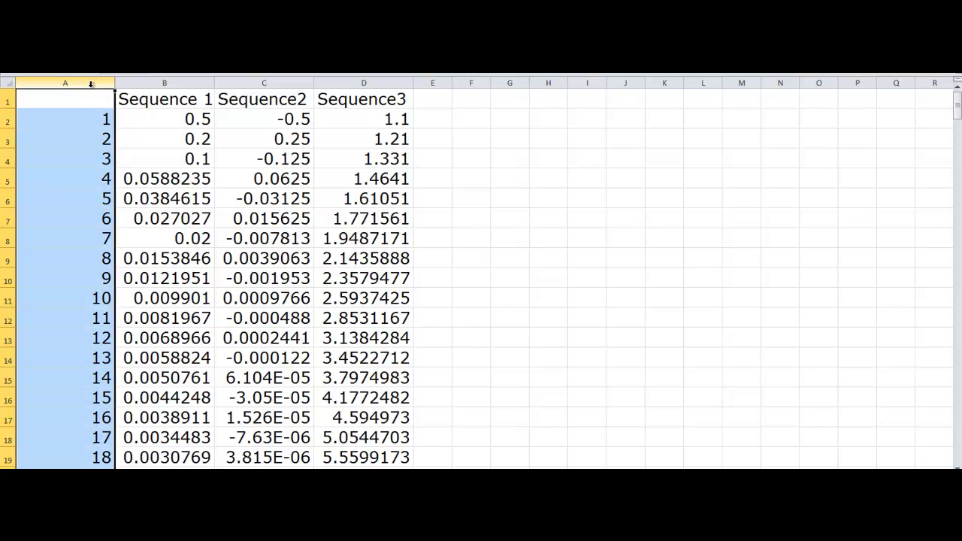
{"action": "left_click_drag", "start_coordinate": [90, 83], "coordinate": [364, 82]}
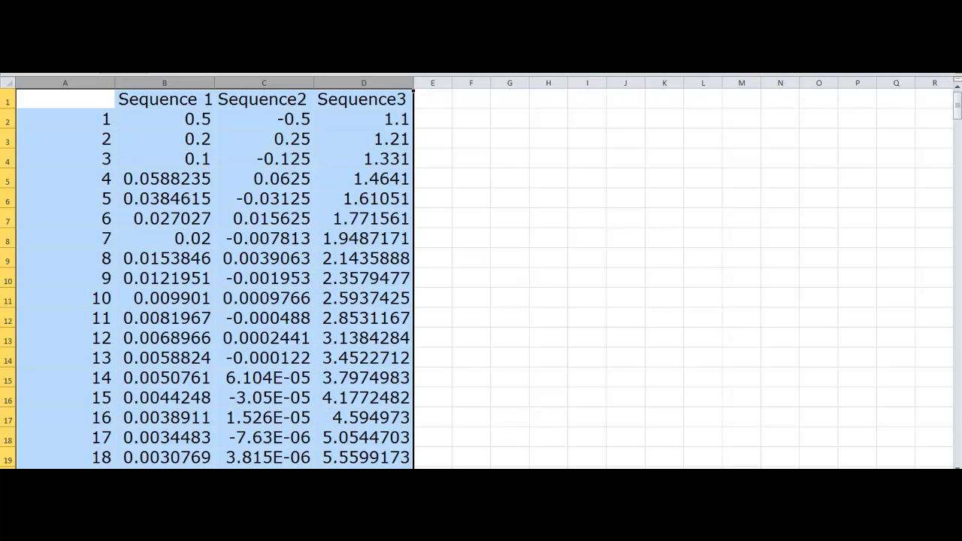
{"action": "left_click", "coordinate": [363, 83]}
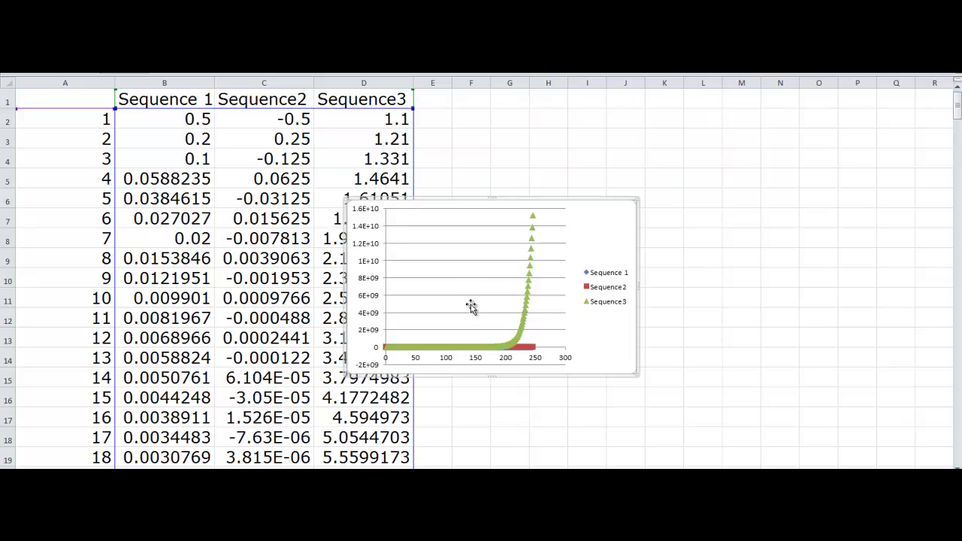
{"action": "left_click", "coordinate": [606, 307]}
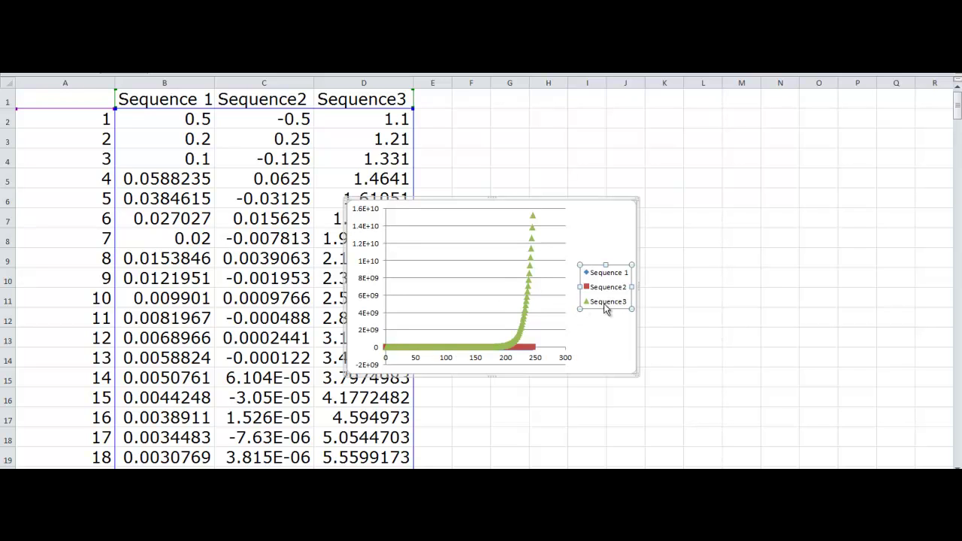
{"action": "left_click", "coordinate": [531, 218]}
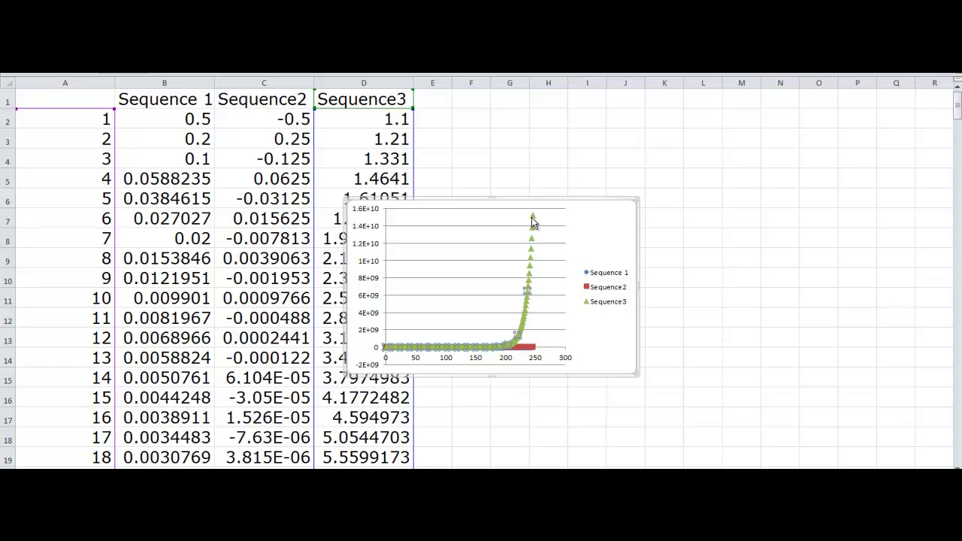
Drop Sequence3 and re-chart only Sequence 1 and Sequence2 for the first 11 terms as a scatter plot
{"action": "key", "text": "Delete"}
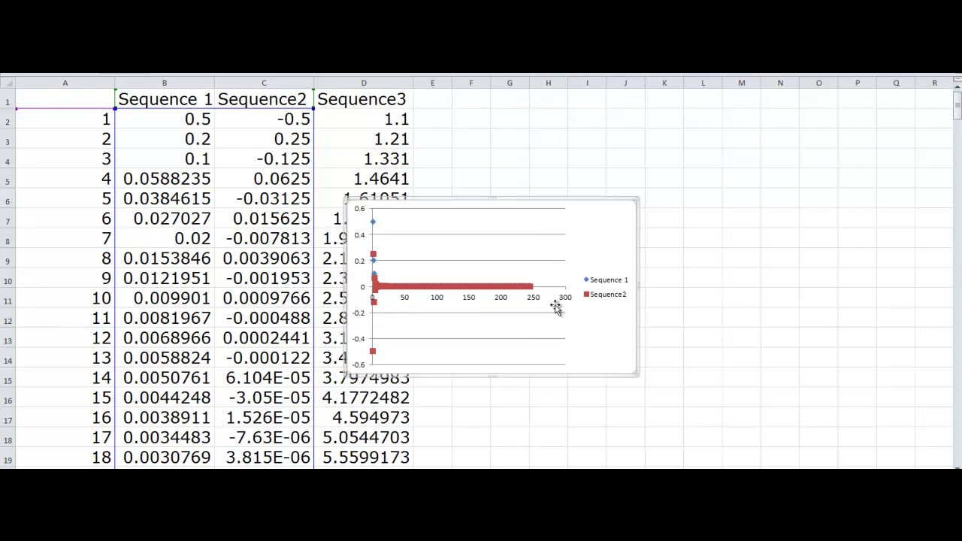
{"action": "left_click", "coordinate": [199, 253]}
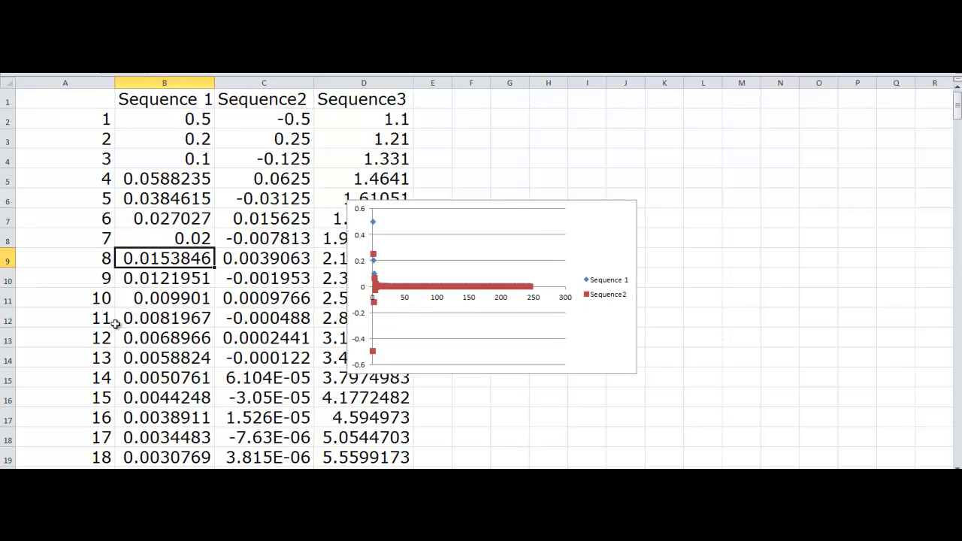
{"action": "left_click_drag", "start_coordinate": [26, 318], "coordinate": [228, 100]}
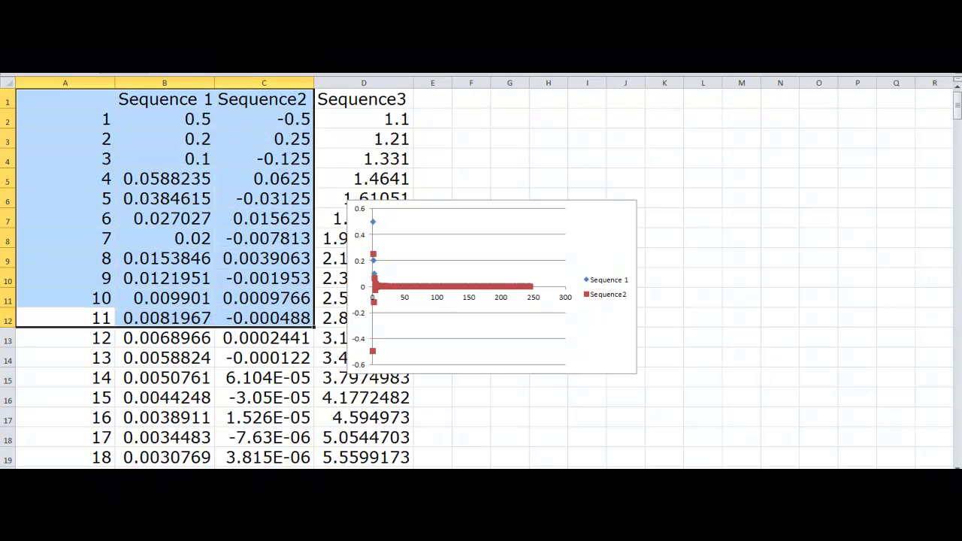
{"action": "left_click", "coordinate": [361, 68]}
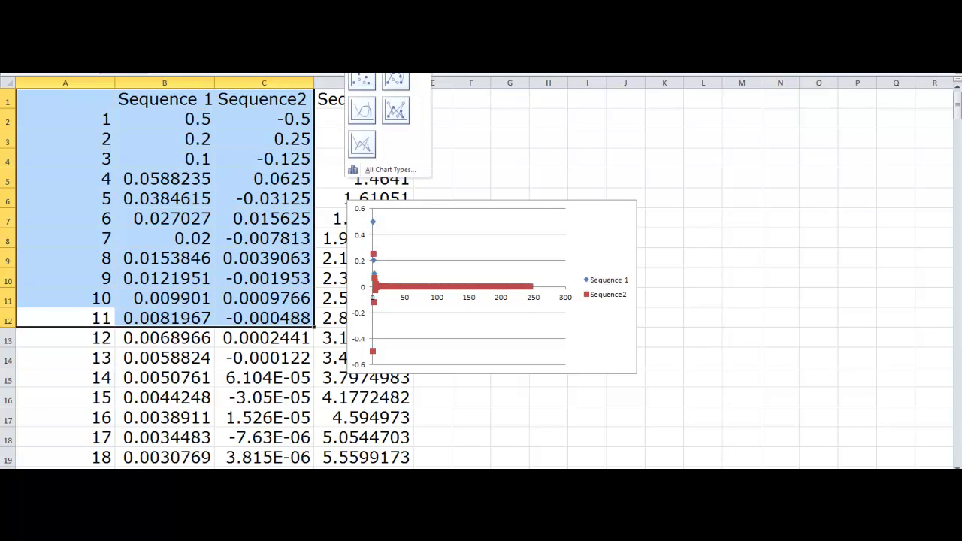
{"action": "left_click", "coordinate": [366, 79]}
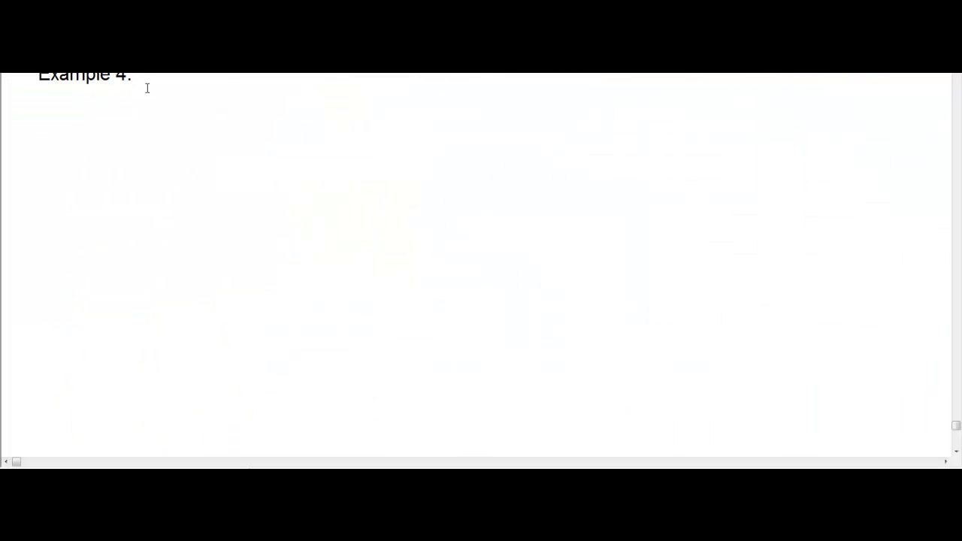
{"action": "key", "text": "Return"}
Write the Fibonacci terms 1, 1, 2, 3, 5, 8, 13, .... under Example 4
{"action": "type", "text": "1, 1,"}
{"action": "type", "text": "2,"}
{"action": "type", "text": "3, 5,,"}
{"action": "key", "text": "BackSpace"}
{"action": "type", "text": "8,"}
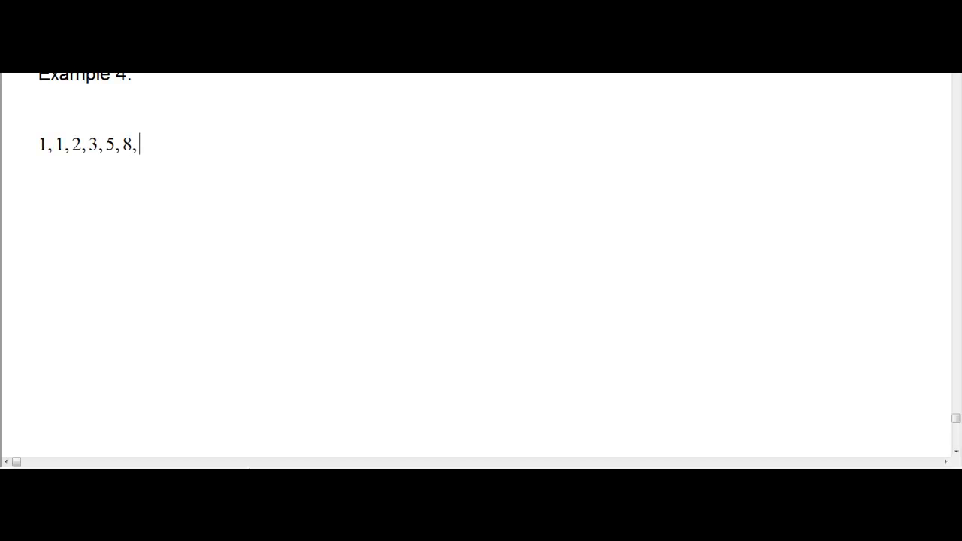
{"action": "type", "text": "13,...."}
{"action": "key", "text": "alt+Tab"}
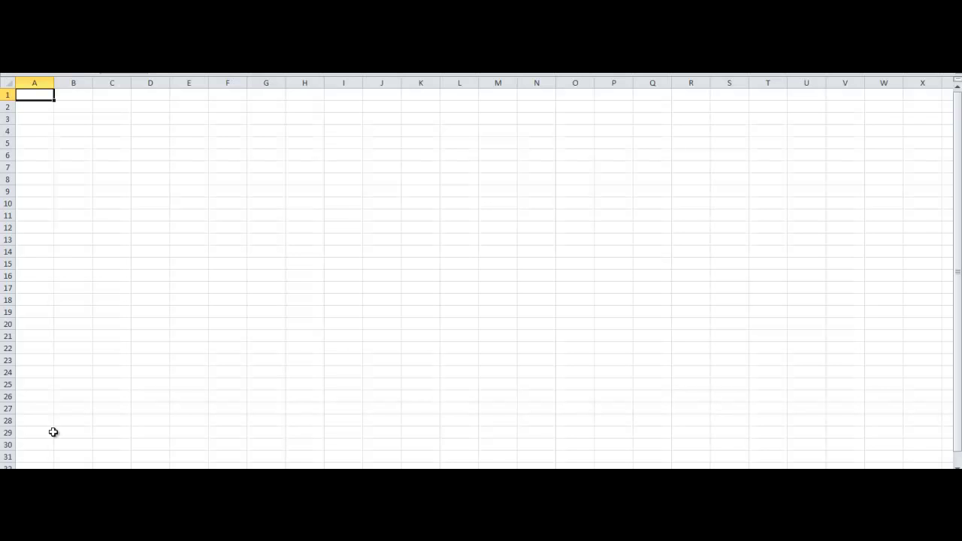
Number column A of the new sheet from 1 through 73
{"action": "left_click", "coordinate": [42, 79]}
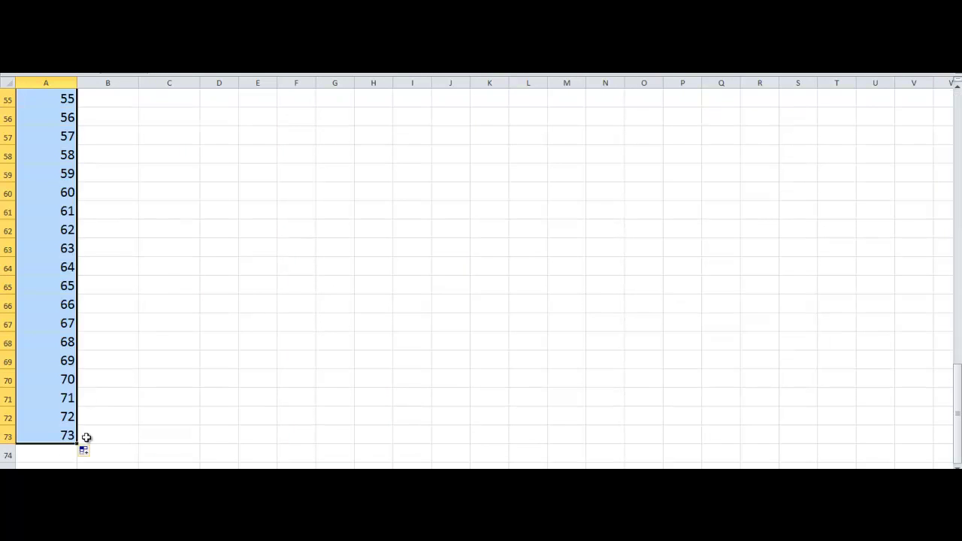
{"action": "scroll", "coordinate": [399, 340], "scroll_direction": "up", "scroll_amount": 12}
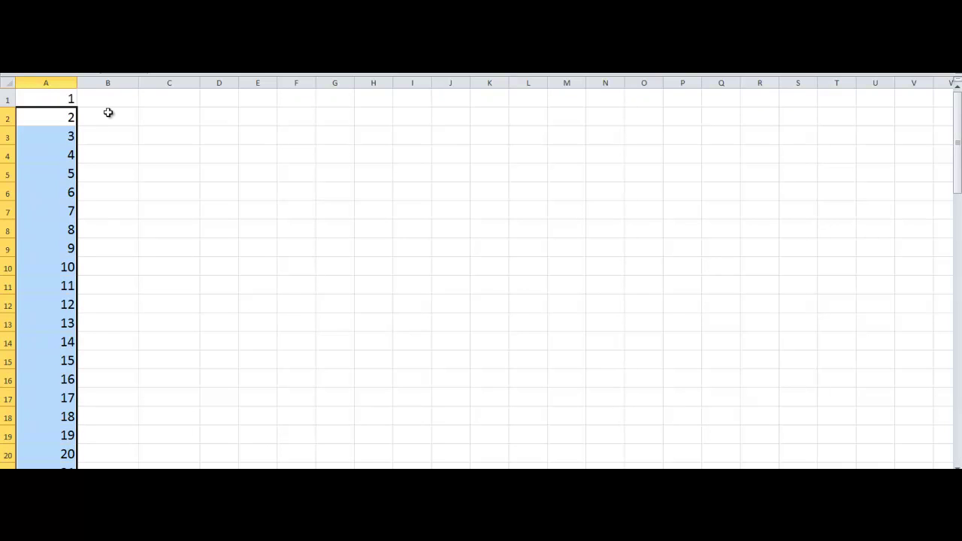
{"action": "left_click", "coordinate": [109, 103]}
{"action": "left_click", "coordinate": [37, 98]}
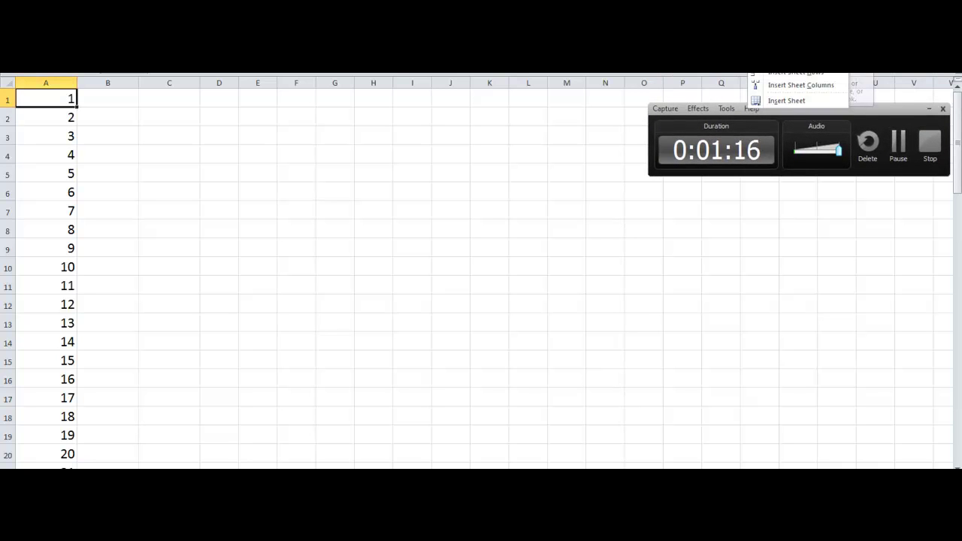
Insert a blank top row, head column B 'Fibonacci', and enter 1 and 1 in B2 and B3
{"action": "left_click", "coordinate": [786, 73]}
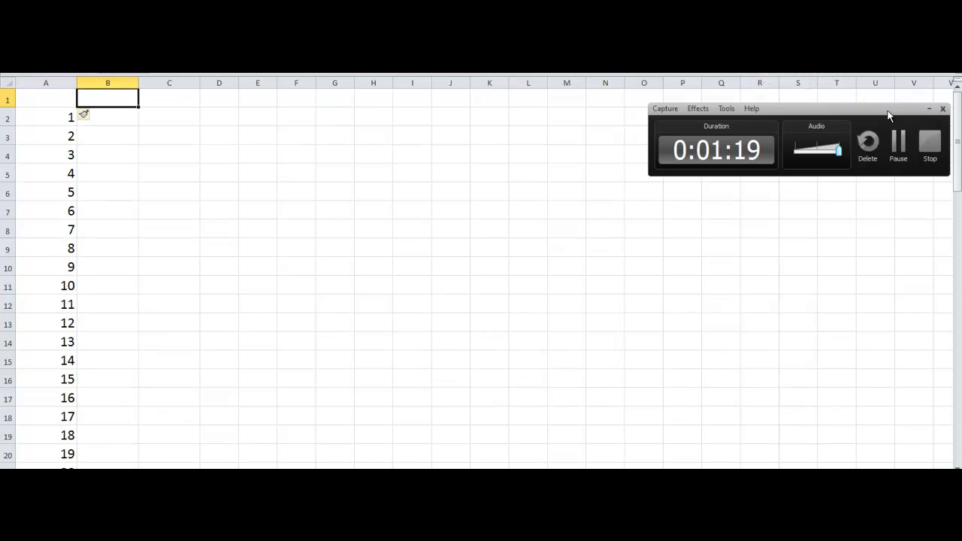
{"action": "left_click", "coordinate": [888, 112]}
{"action": "left_click", "coordinate": [929, 110]}
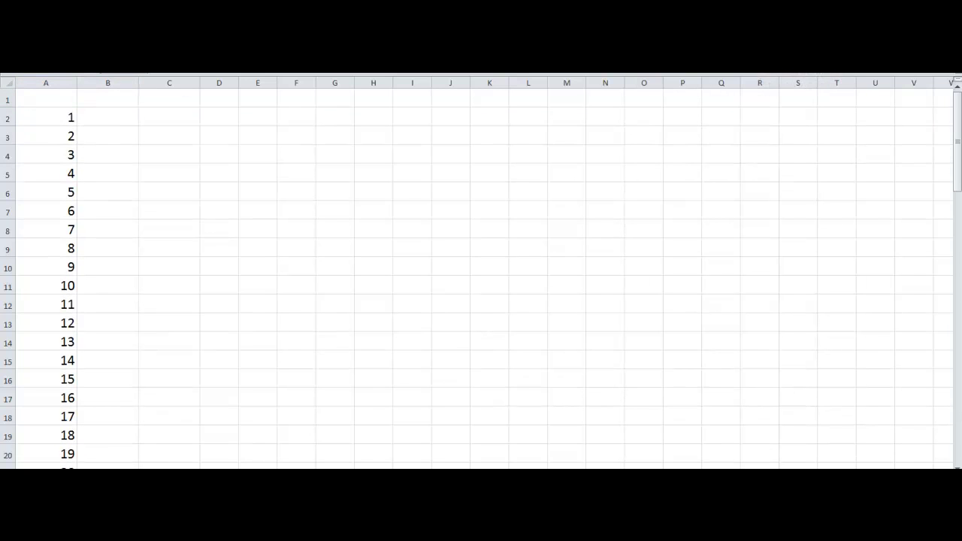
{"action": "left_click", "coordinate": [123, 98]}
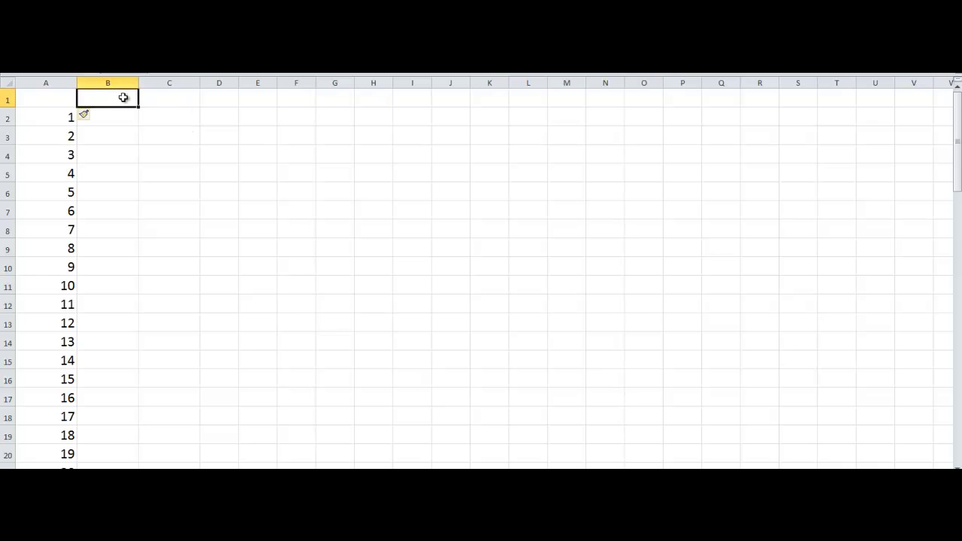
{"action": "type", "text": "F"}
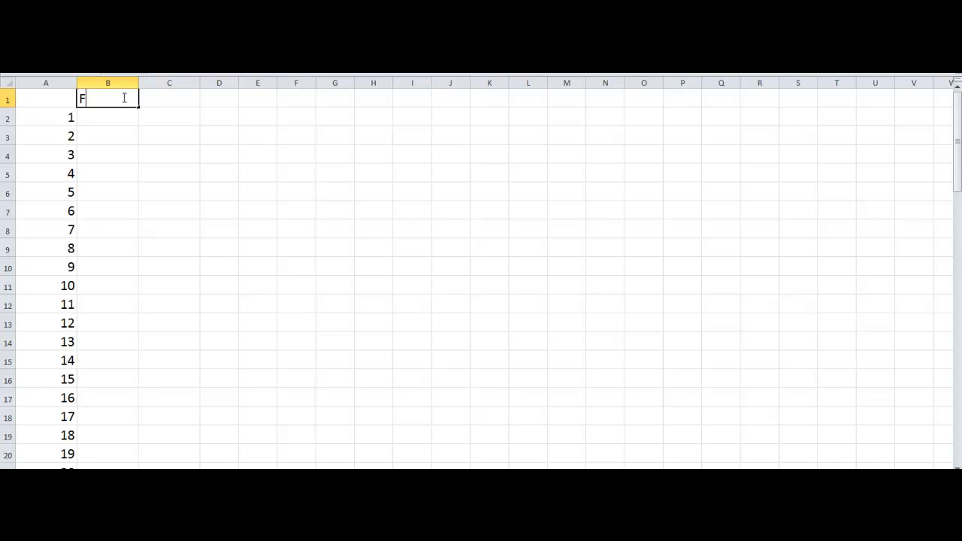
{"action": "type", "text": "ibonacci"}
{"action": "left_click", "coordinate": [115, 118]}
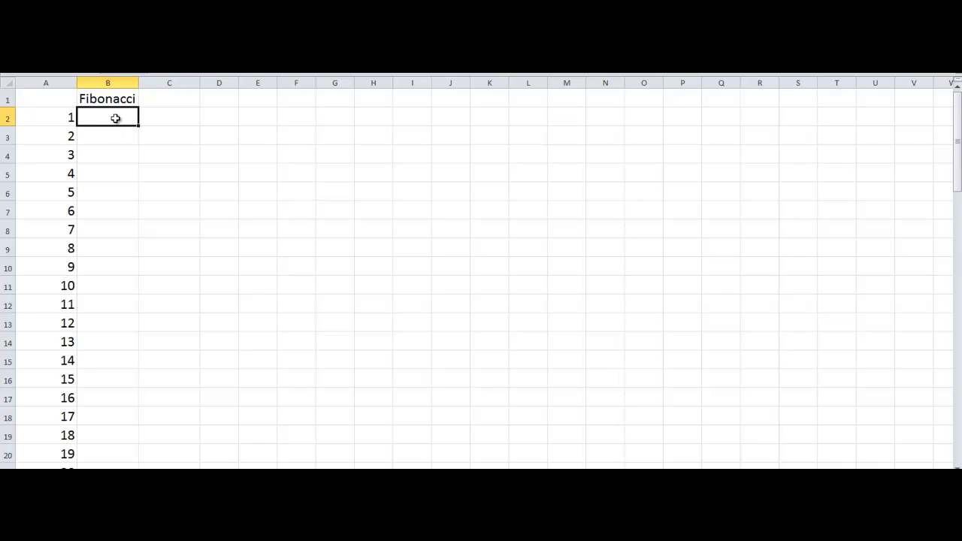
{"action": "type", "text": "1"}
{"action": "key", "text": "Return"}
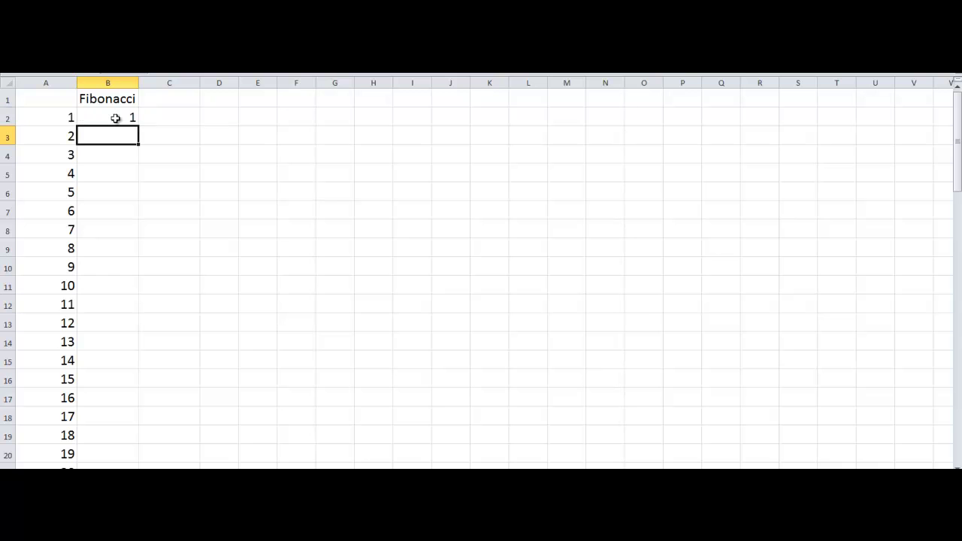
{"action": "type", "text": "1"}
{"action": "key", "text": "Return"}
AutoSum the two cells above into B4, giving 2
{"action": "left_click_drag", "start_coordinate": [115, 118], "coordinate": [114, 134]}
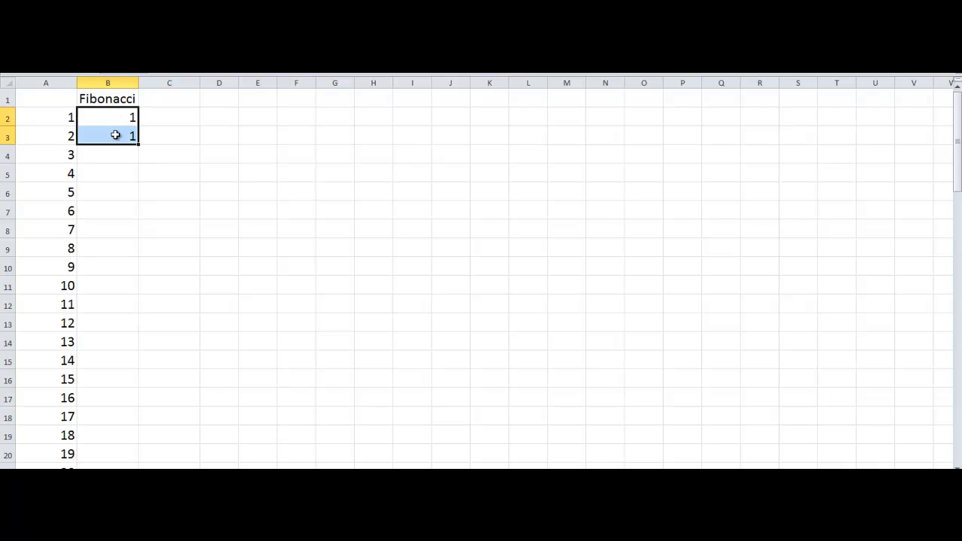
{"action": "left_click", "coordinate": [122, 155]}
{"action": "left_click", "coordinate": [127, 117]}
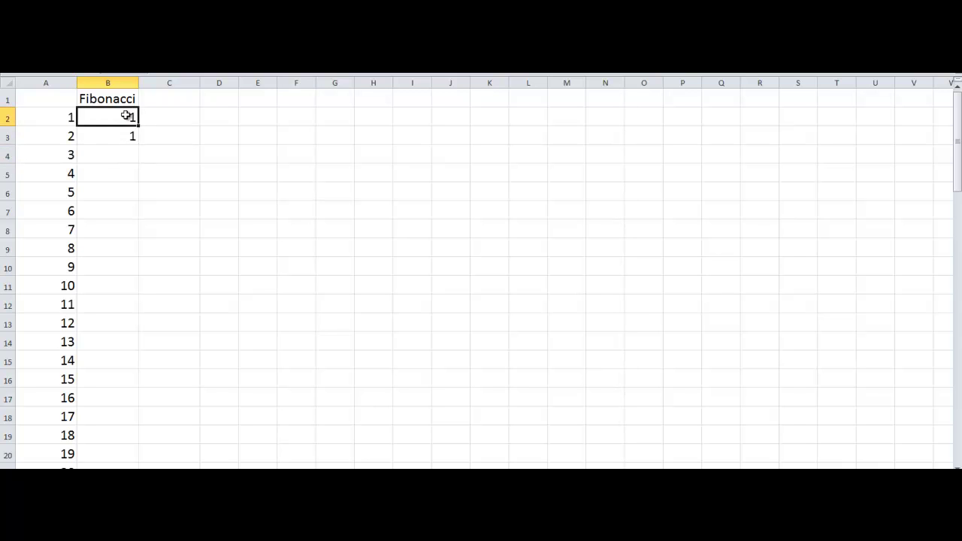
{"action": "left_click", "coordinate": [115, 155]}
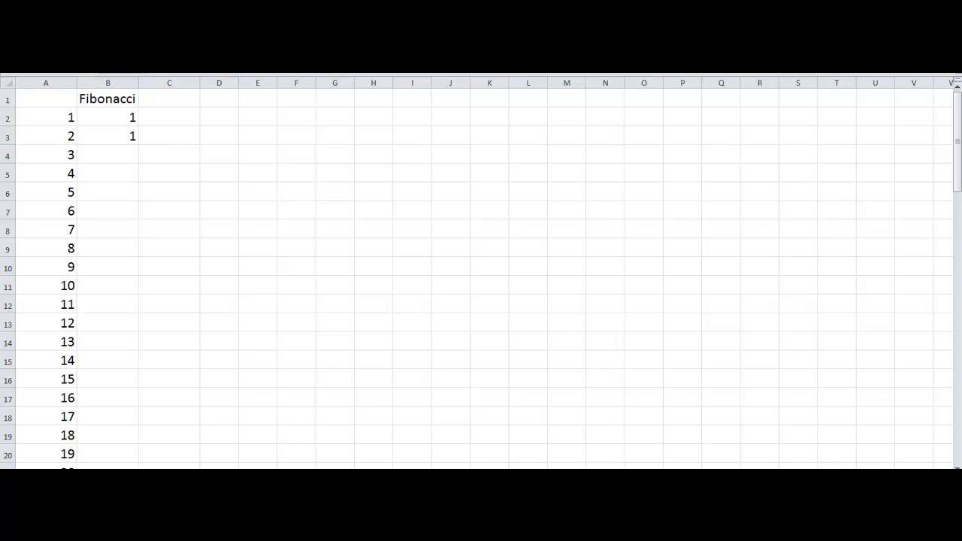
{"action": "left_click_drag", "start_coordinate": [101, 113], "coordinate": [104, 132]}
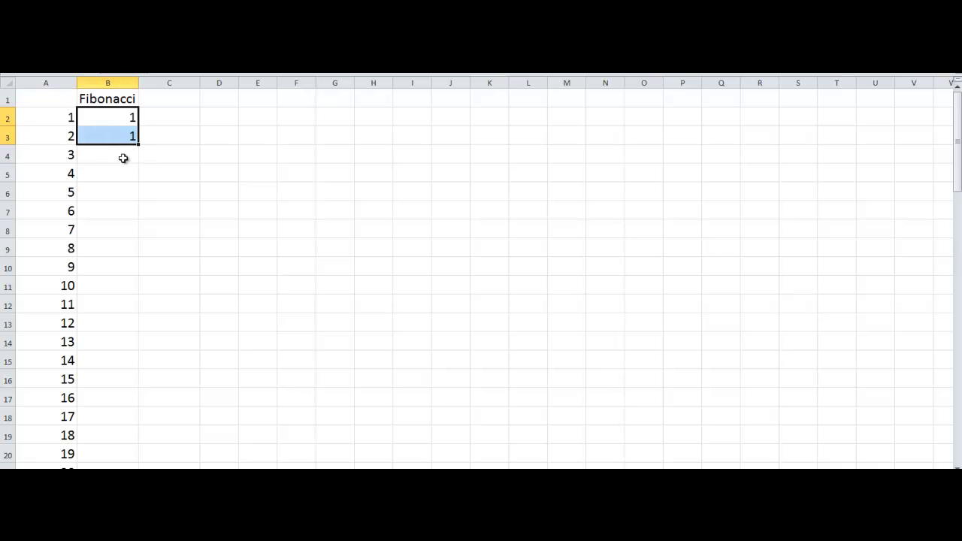
{"action": "left_click", "coordinate": [124, 158]}
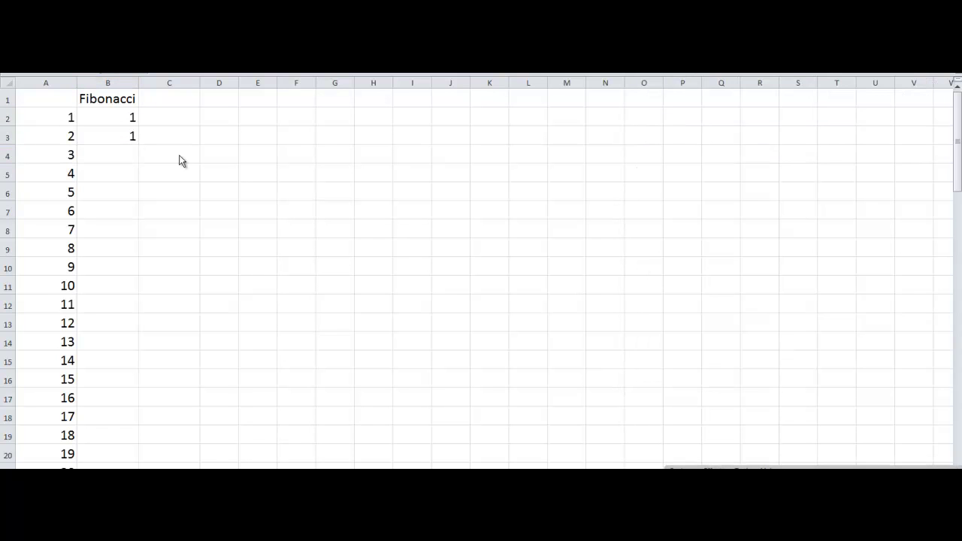
{"action": "left_click", "coordinate": [110, 153]}
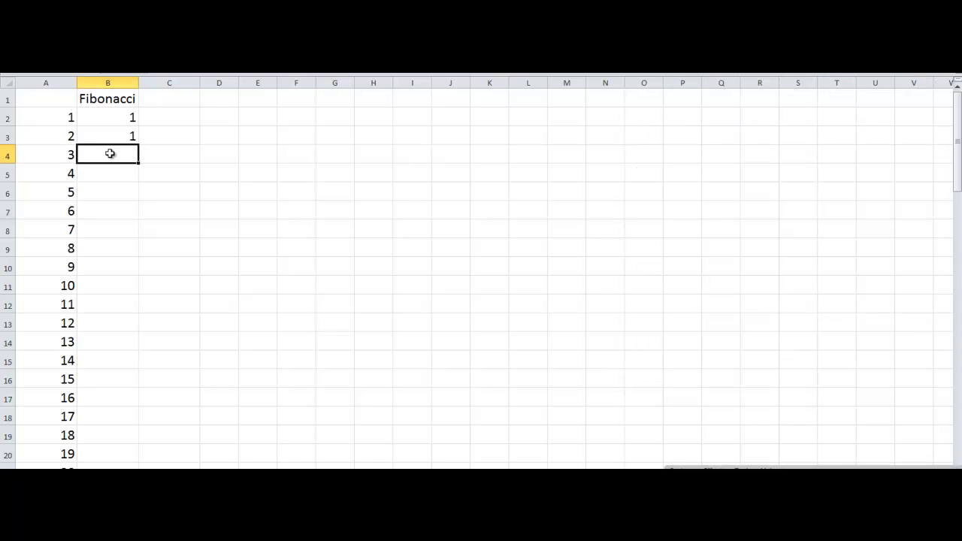
{"action": "key", "text": "alt+equal"}
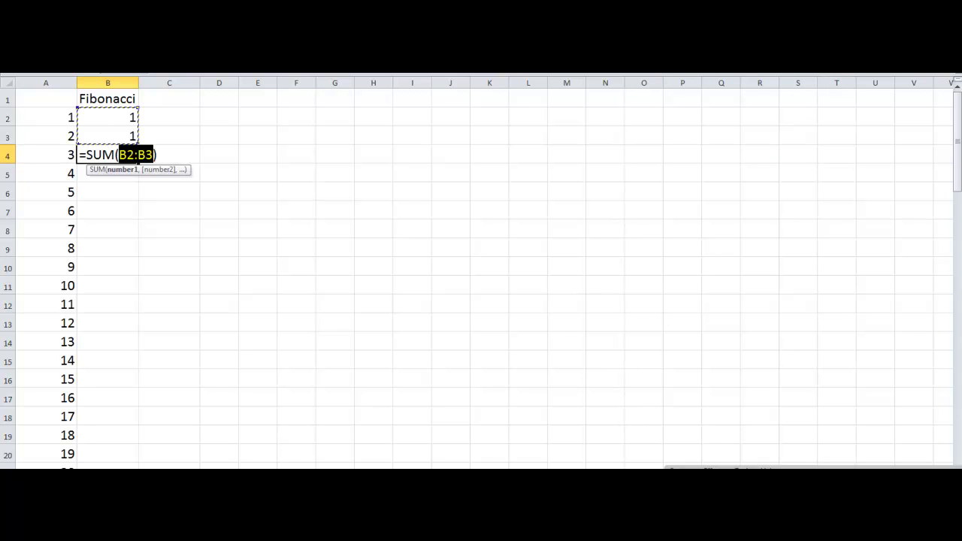
{"action": "key", "text": "Return"}
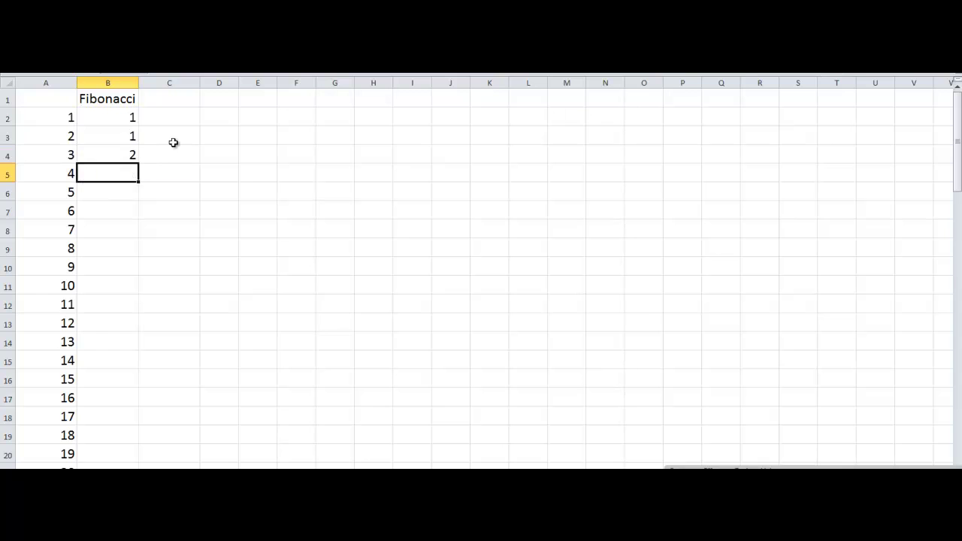
Enter =Sum(B3:B4) in B5, giving 3
{"action": "left_click_drag", "start_coordinate": [111, 137], "coordinate": [112, 150]}
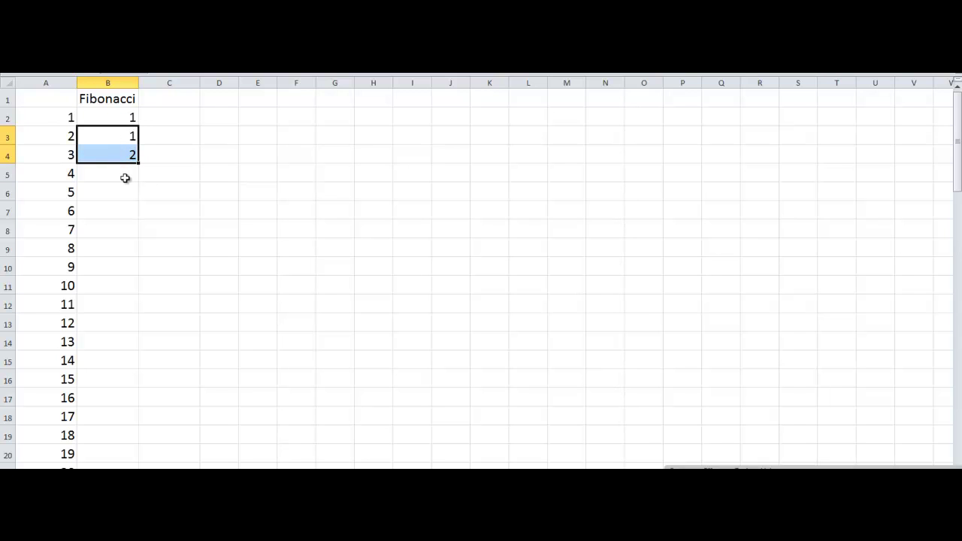
{"action": "left_click", "coordinate": [125, 178]}
{"action": "type", "text": "="}
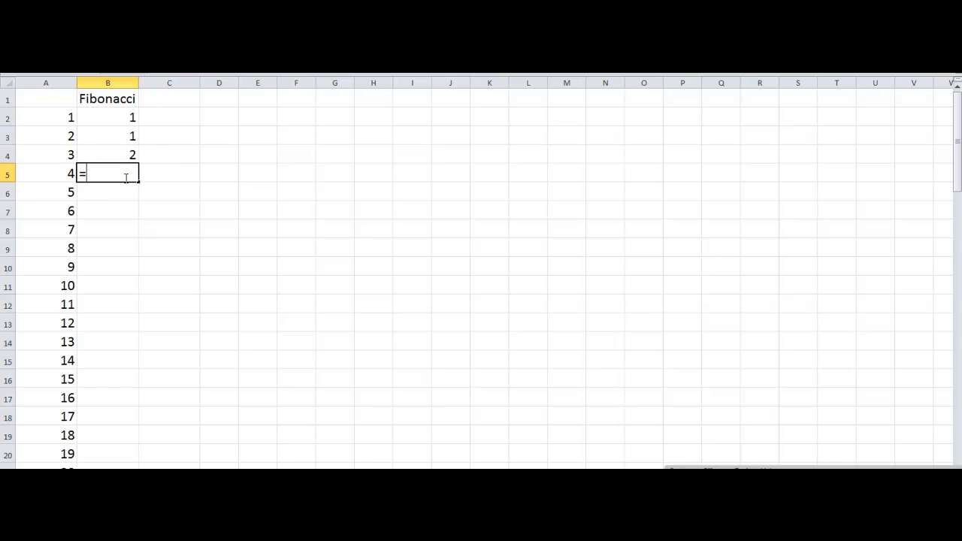
{"action": "type", "text": "Sum("}
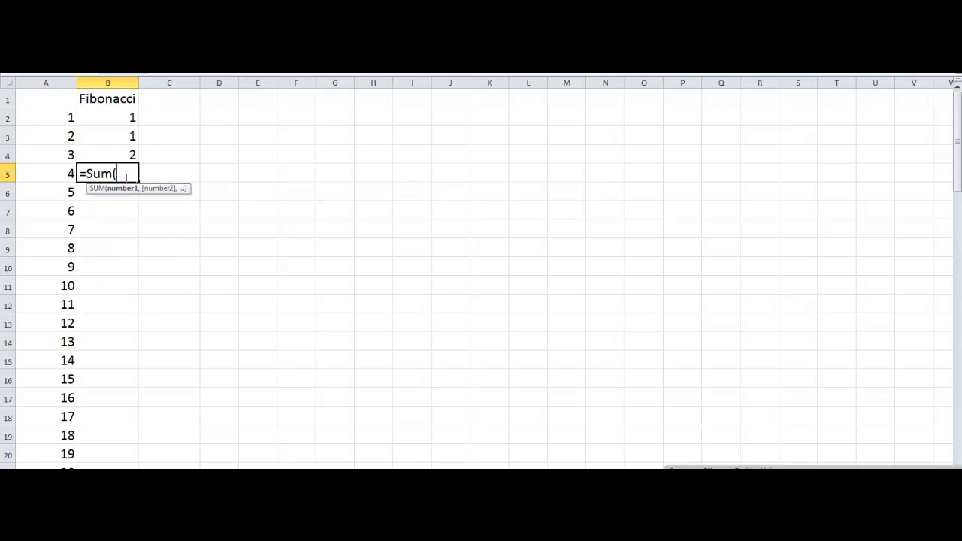
{"action": "left_click", "coordinate": [98, 139]}
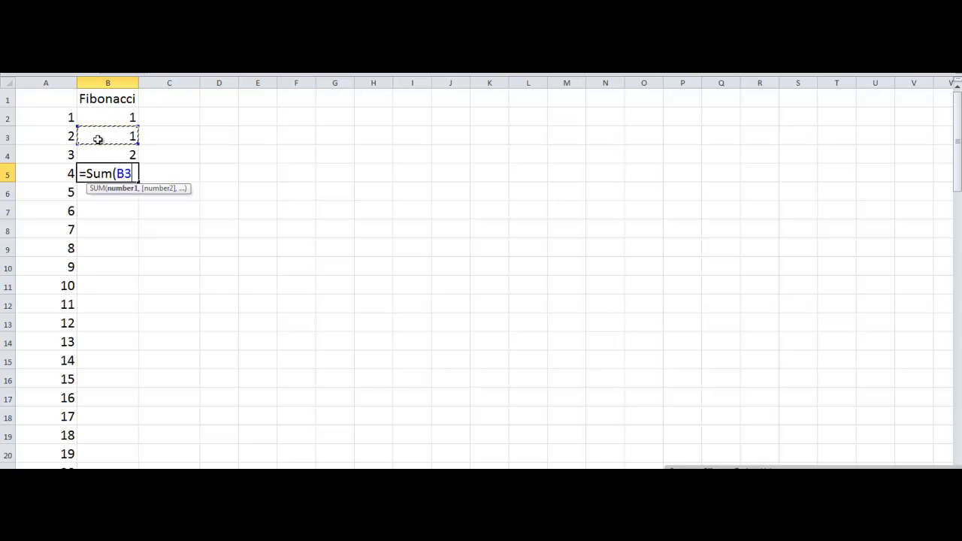
{"action": "left_click_drag", "start_coordinate": [98, 139], "coordinate": [111, 154]}
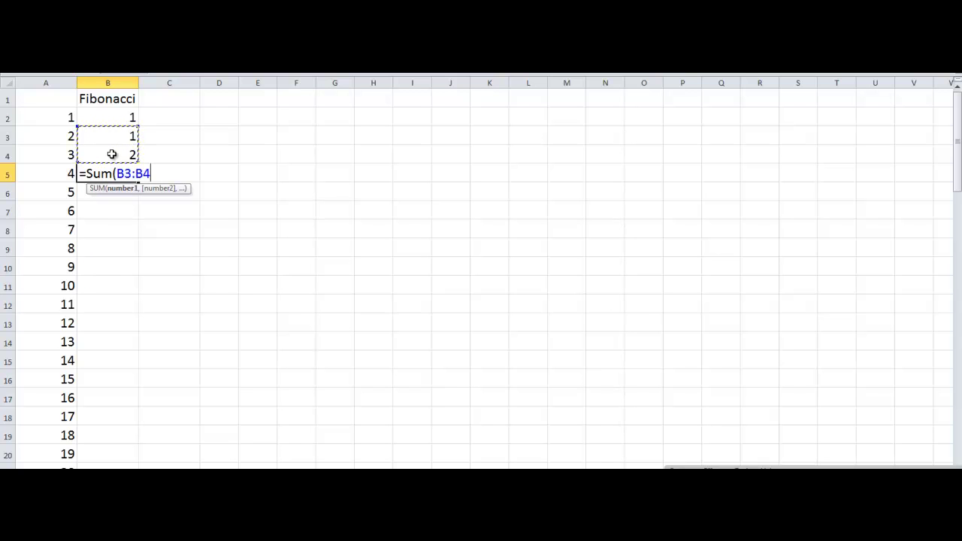
{"action": "type", "text": ")"}
{"action": "key", "text": "Return"}
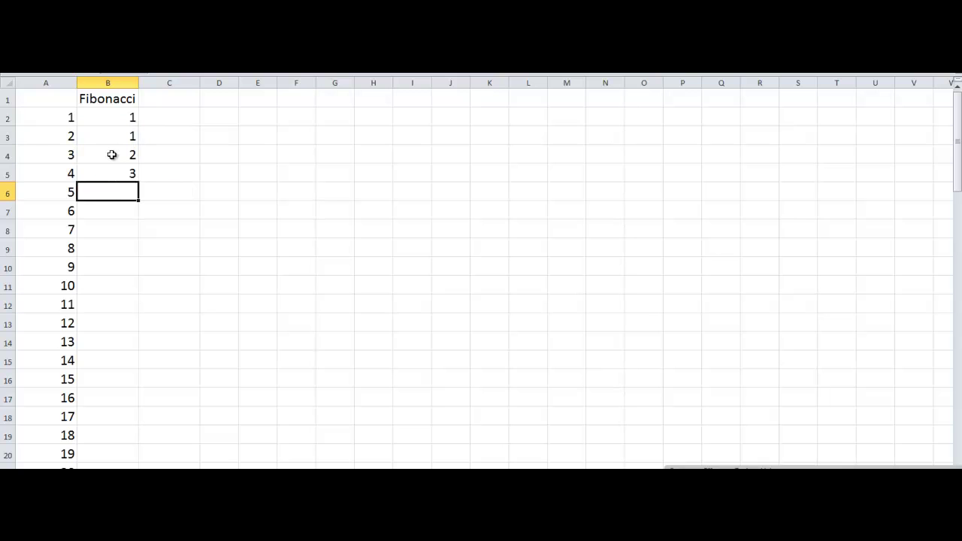
{"action": "left_click", "coordinate": [108, 173]}
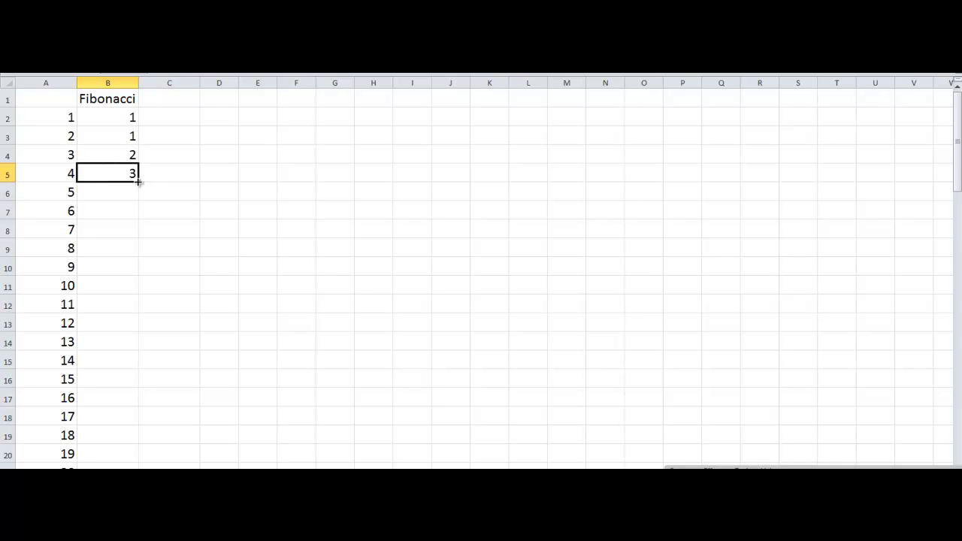
Copy B5's sum formula down to row 74 and widen column C
{"action": "left_click_drag", "start_coordinate": [139, 181], "coordinate": [140, 450]}
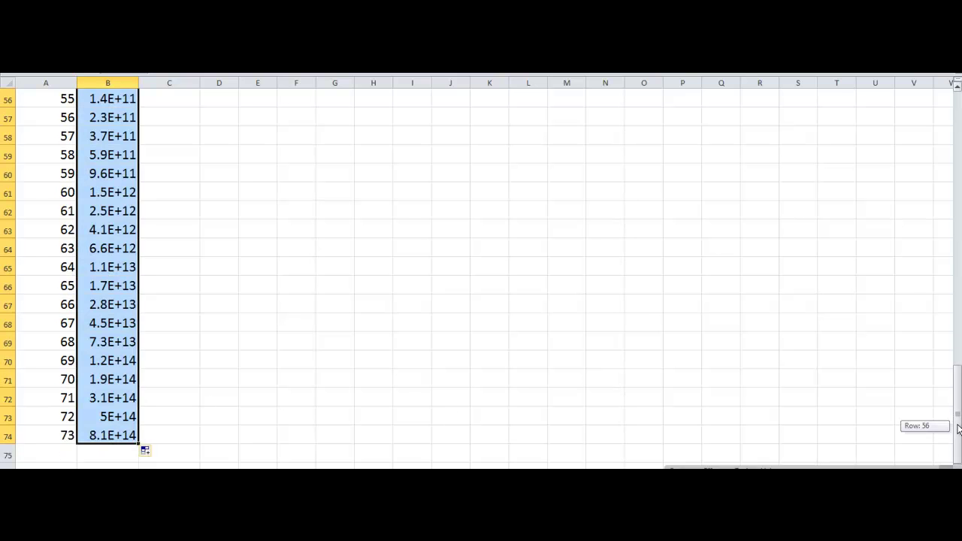
{"action": "left_click_drag", "start_coordinate": [958, 429], "coordinate": [958, 150]}
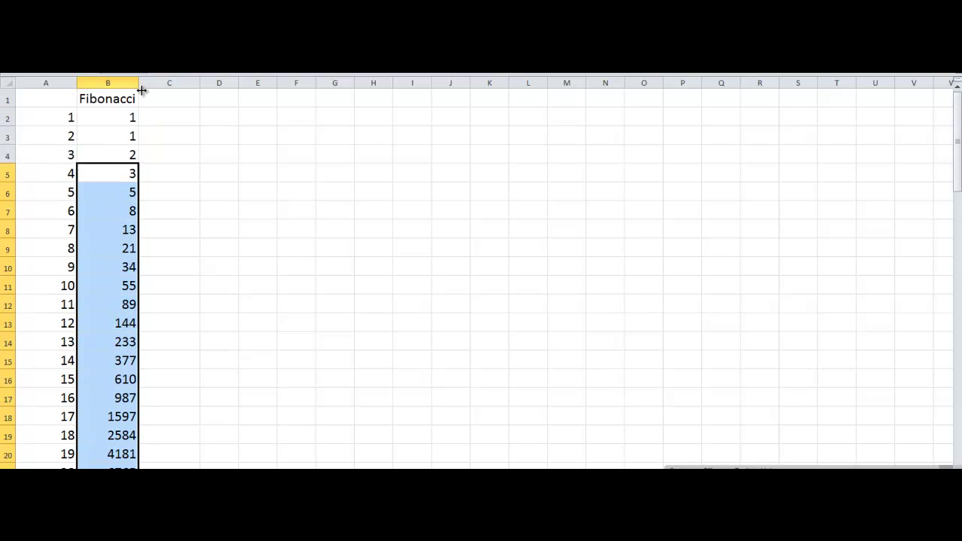
{"action": "left_click_drag", "start_coordinate": [199, 83], "coordinate": [249, 82]}
Head column C 'FibonacciRatios'
{"action": "left_click", "coordinate": [191, 98]}
{"action": "type", "text": "F"}
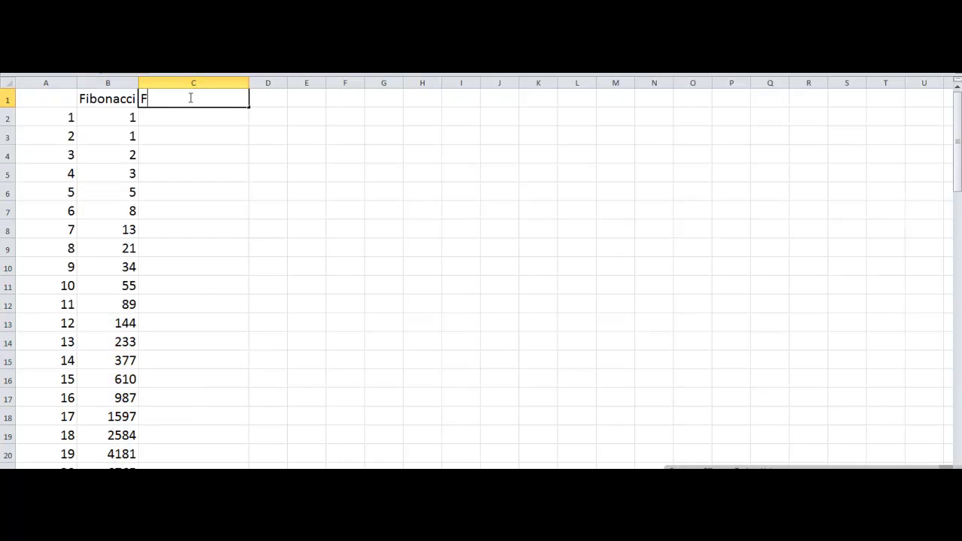
{"action": "type", "text": "ibonacciRatios"}
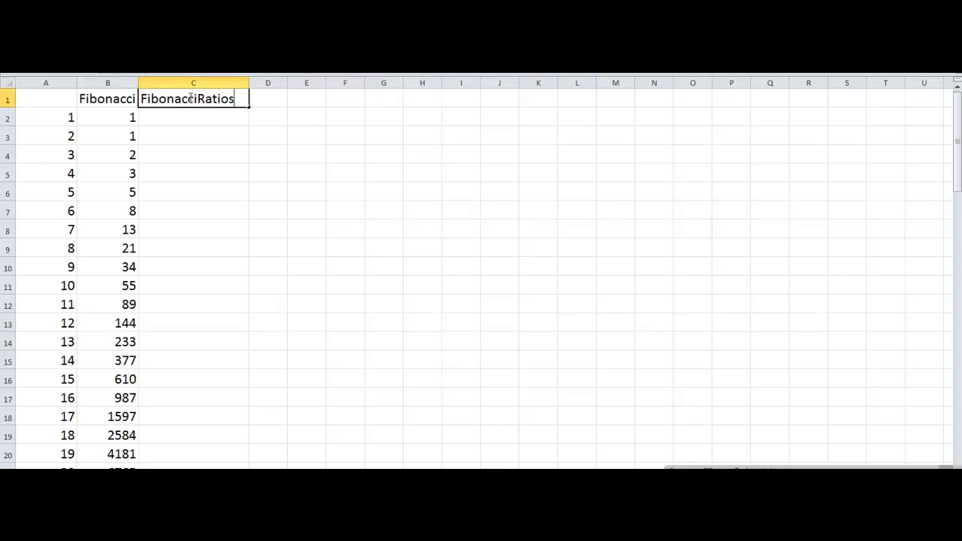
{"action": "left_click", "coordinate": [189, 118]}
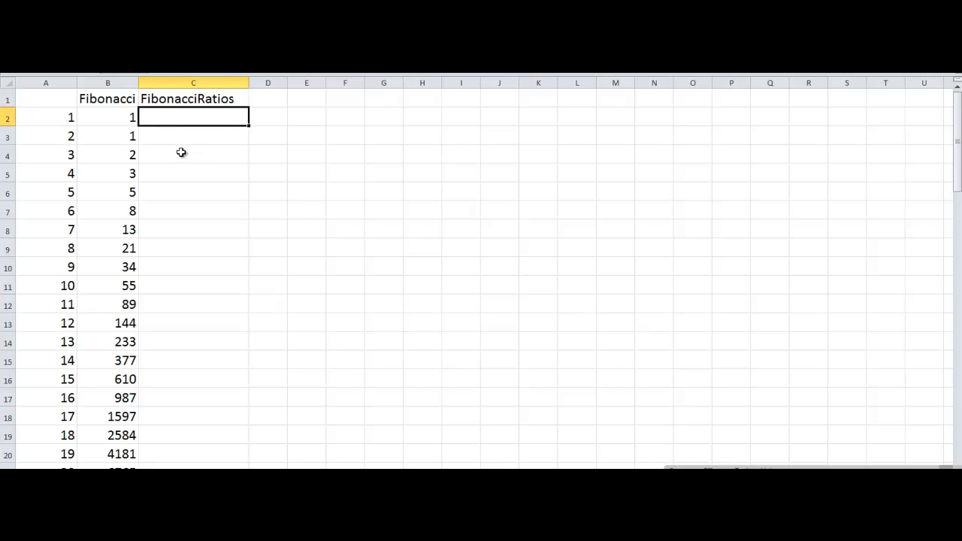
Enter the ratio =(B3/B2) in C3, showing 1
{"action": "left_click", "coordinate": [176, 141]}
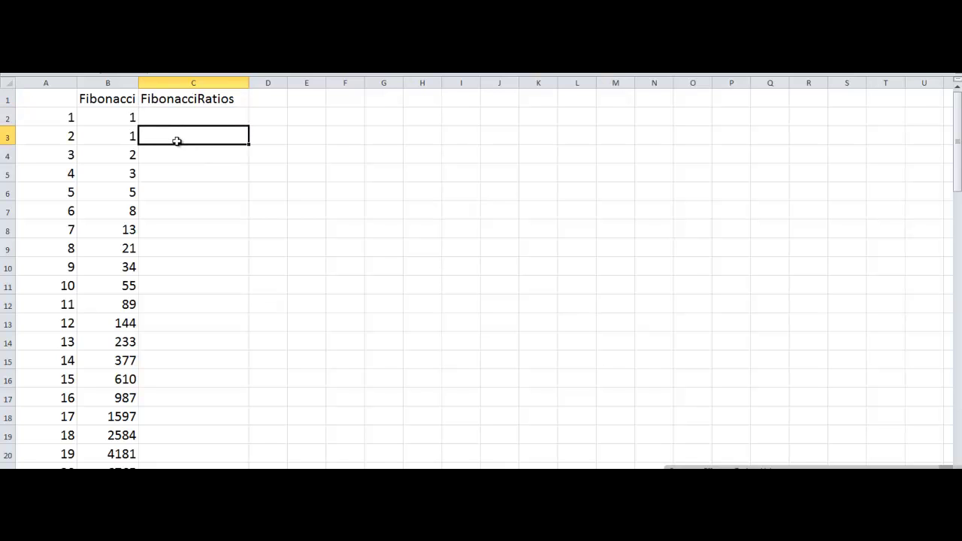
{"action": "type", "text": "=("}
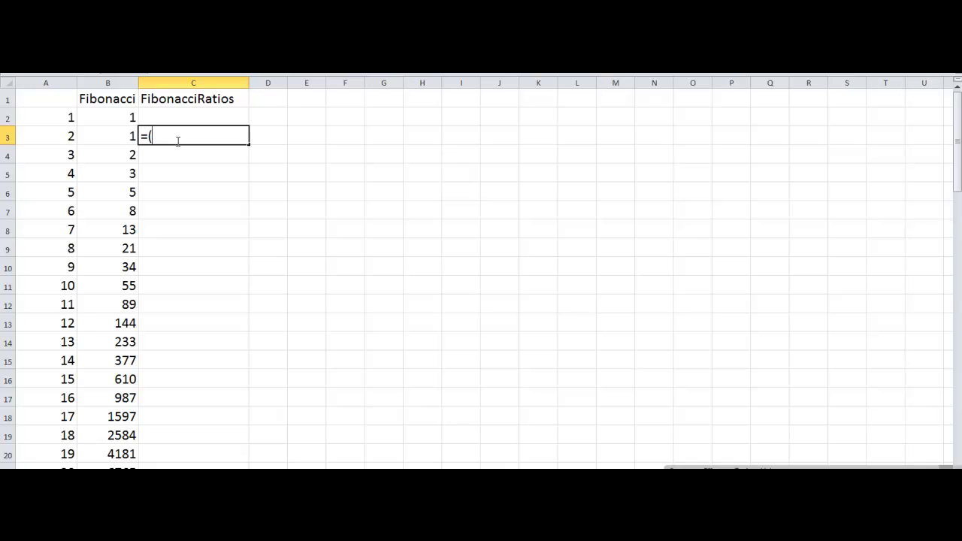
{"action": "left_click", "coordinate": [119, 131]}
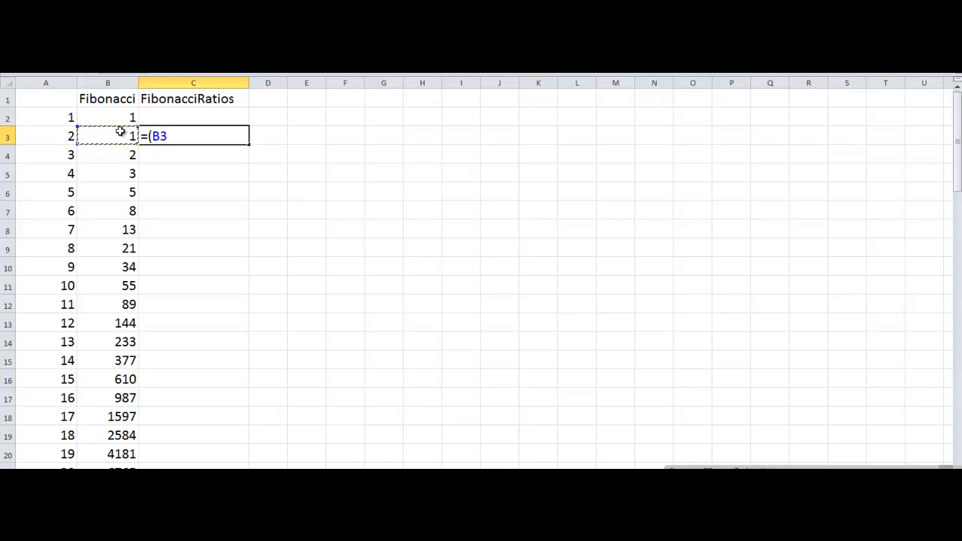
{"action": "type", "text": "/"}
{"action": "left_click", "coordinate": [120, 118]}
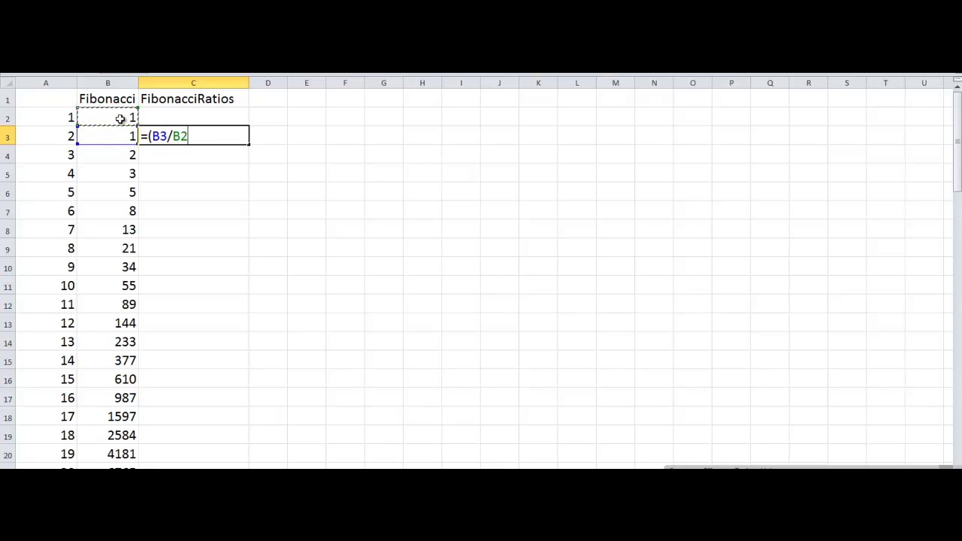
{"action": "type", "text": ")"}
{"action": "key", "text": "Return"}
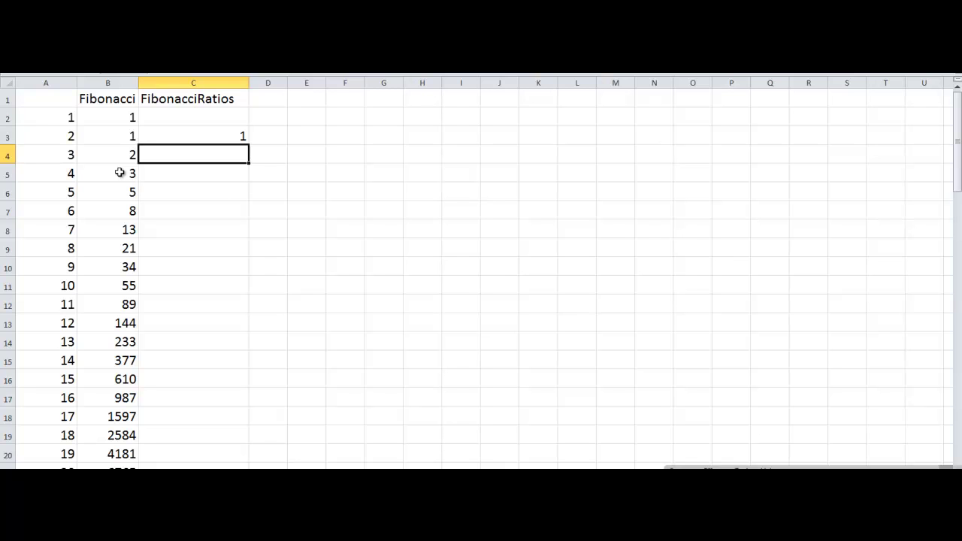
Fill the Fibonacci ratio formula from C3 down column C to row 74
{"action": "left_click", "coordinate": [180, 135]}
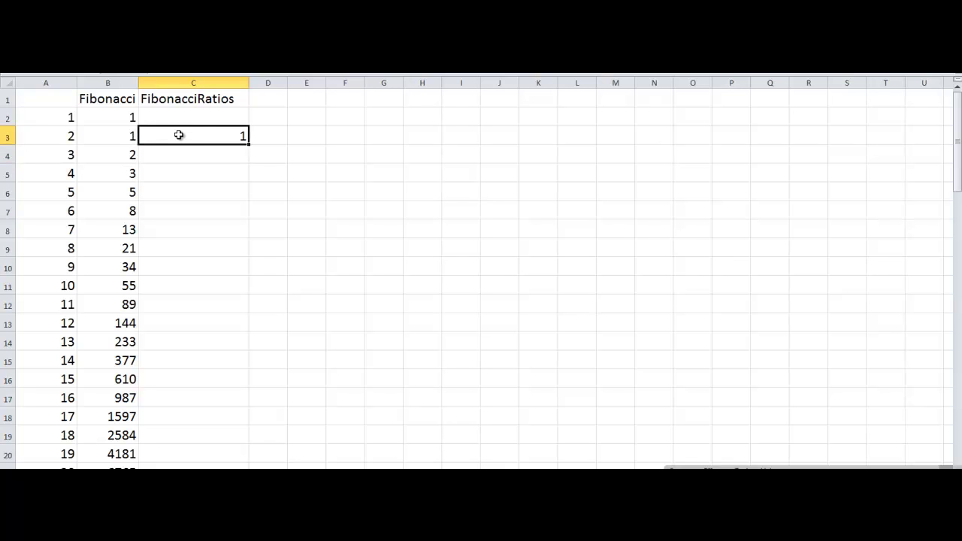
{"action": "double_click", "coordinate": [249, 145]}
{"action": "left_click", "coordinate": [373, 233]}
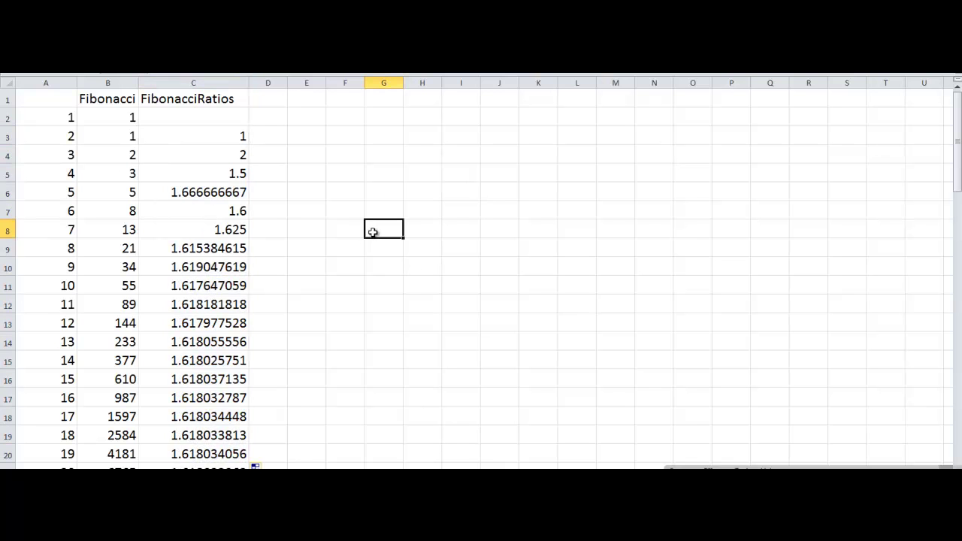
{"action": "scroll", "coordinate": [373, 233], "scroll_direction": "down", "scroll_amount": 17}
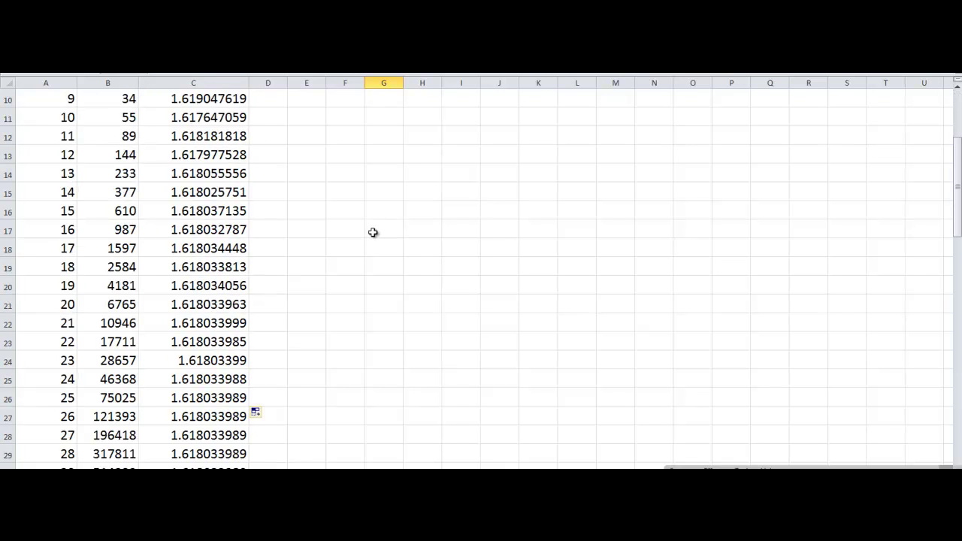
{"action": "scroll", "coordinate": [374, 235], "scroll_direction": "down", "scroll_amount": 4}
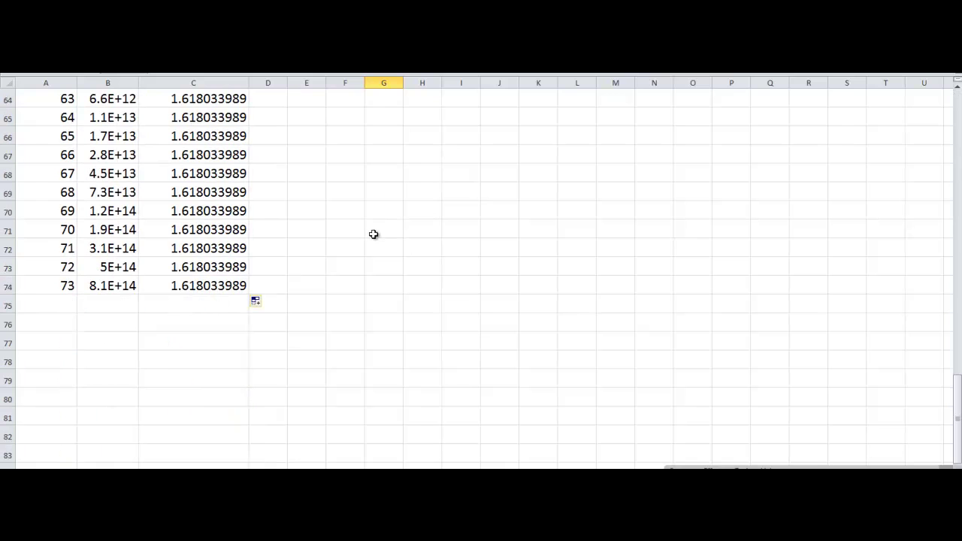
Check that the last ratios settle at 1.618033989, then return to the Word examples document
{"action": "left_click_drag", "start_coordinate": [232, 227], "coordinate": [246, 292]}
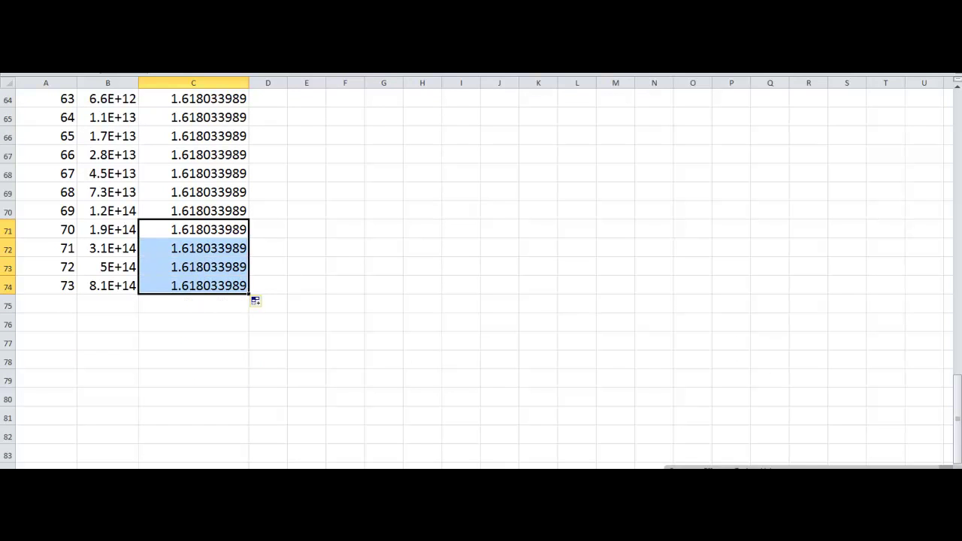
{"action": "left_click_drag", "start_coordinate": [960, 407], "coordinate": [955, 126]}
{"action": "left_click", "coordinate": [691, 240]}
{"action": "scroll", "coordinate": [201, 263], "scroll_direction": "down", "scroll_amount": 8}
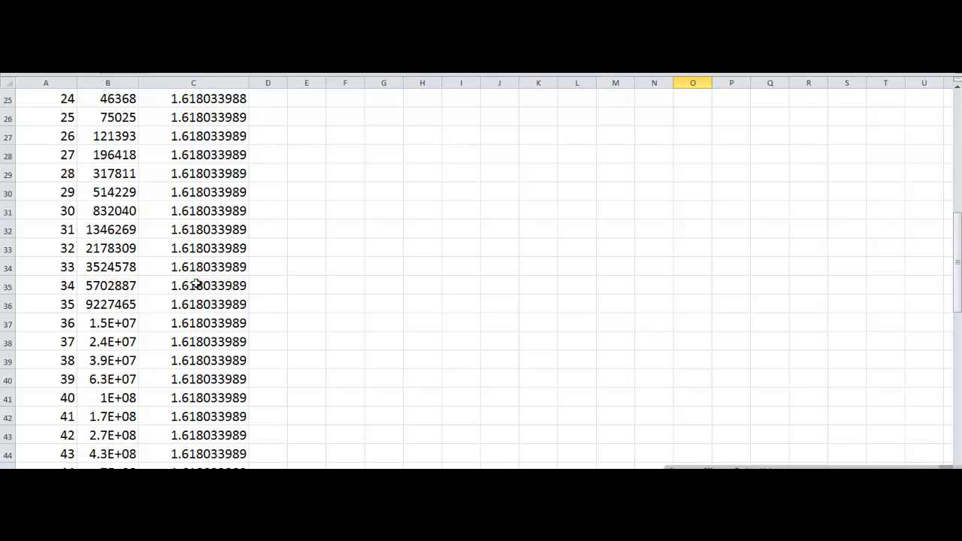
{"action": "scroll", "coordinate": [196, 284], "scroll_direction": "up", "scroll_amount": 8}
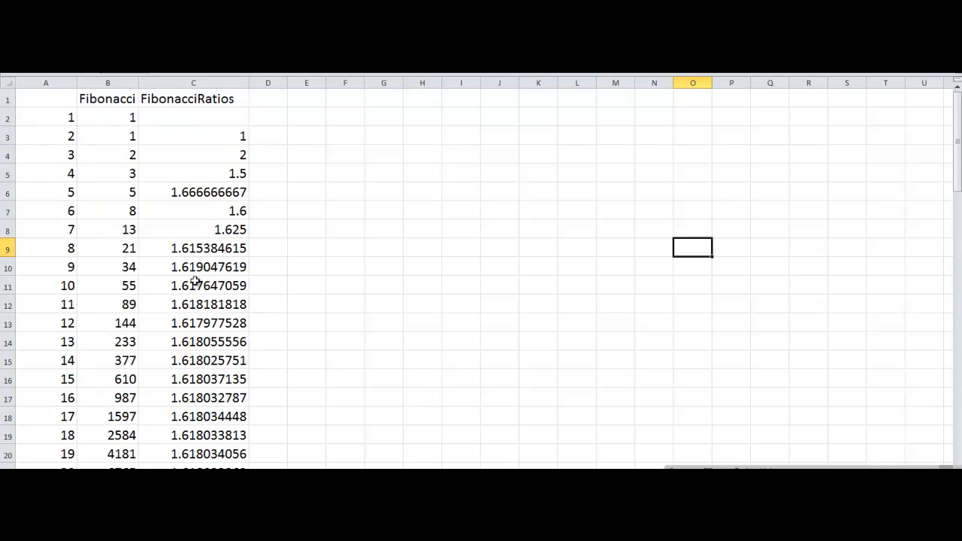
{"action": "left_click", "coordinate": [212, 466]}
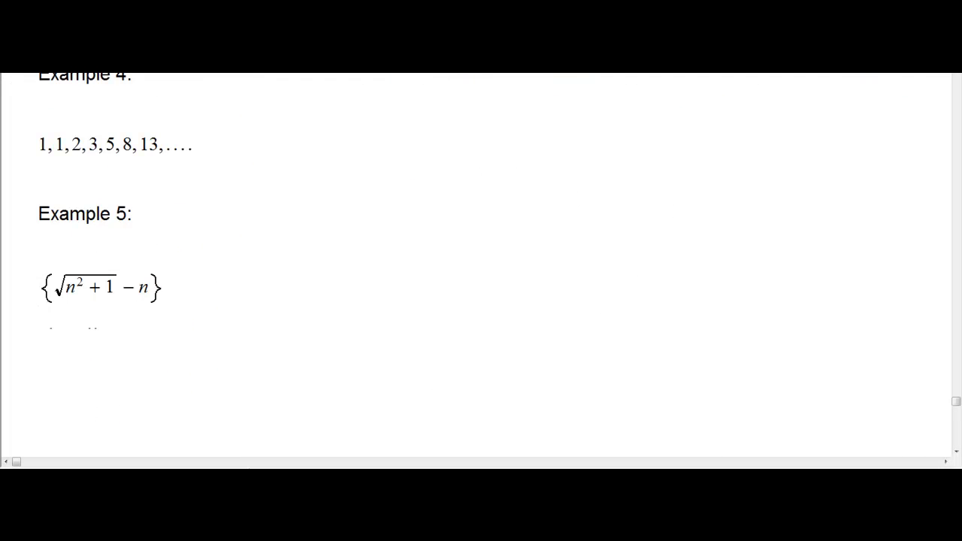
Write the first term √2 − 1 under Example 5's formula
{"action": "type", "text": "0,"}
{"action": "key", "text": "ctrl+r"}
{"action": "left_click", "coordinate": [66, 330]}
{"action": "type", "text": "-1"}
{"action": "left_click", "coordinate": [157, 337]}
{"action": "left_click", "coordinate": [138, 320]}
Add a second term √(4+1) by copying √(n²+1) and changing n² to 4
{"action": "left_click_drag", "start_coordinate": [55, 293], "coordinate": [100, 292]}
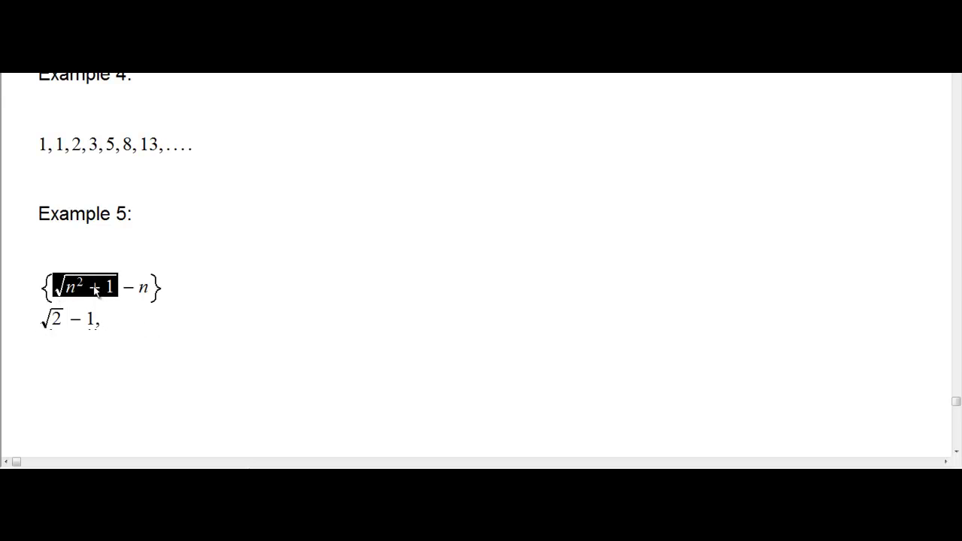
{"action": "left_click", "coordinate": [128, 320]}
{"action": "key", "text": "ctrl+v"}
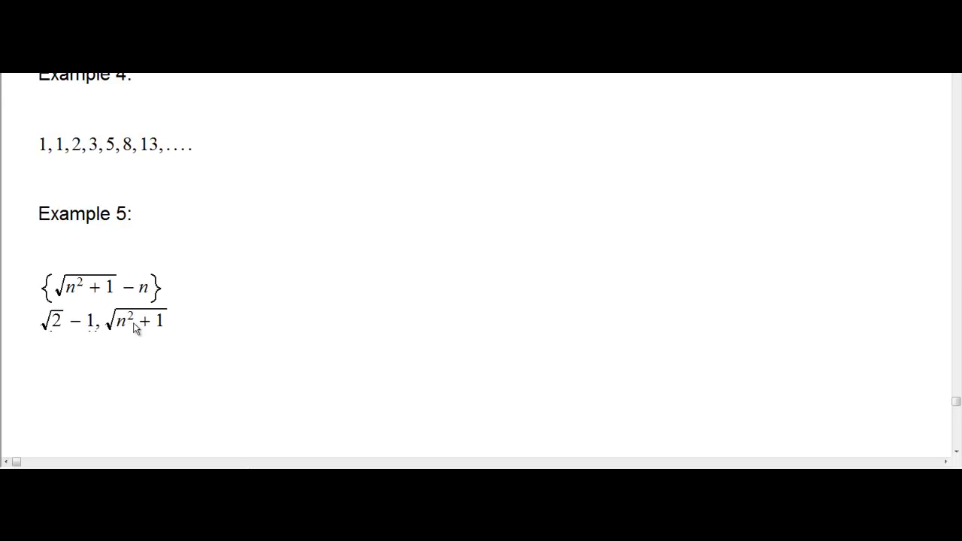
{"action": "left_click_drag", "start_coordinate": [130, 322], "coordinate": [118, 329]}
{"action": "type", "text": "5"}
{"action": "key", "text": "BackSpace"}
{"action": "type", "text": "4"}
{"action": "left_click", "coordinate": [194, 326]}
Finish the terms with − 2, √10 − 3, √17 − 4, √26 − 5, …. and start a new line
{"action": "type", "text": "-2,"}
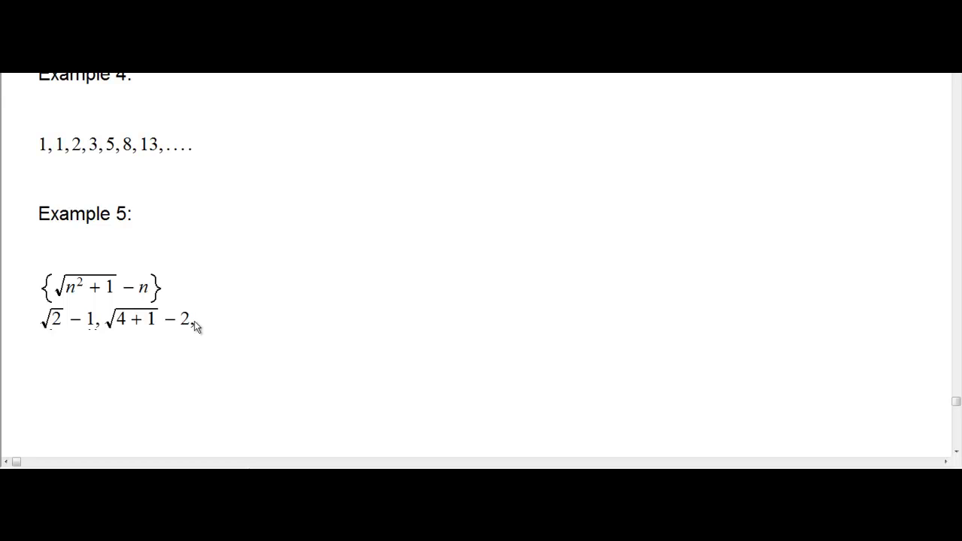
{"action": "type", "text": "\\sqrt 1"}
{"action": "type", "text": "0"}
{"action": "key", "text": "Right"}
{"action": "type", "text": "-3,\\sqrt "}
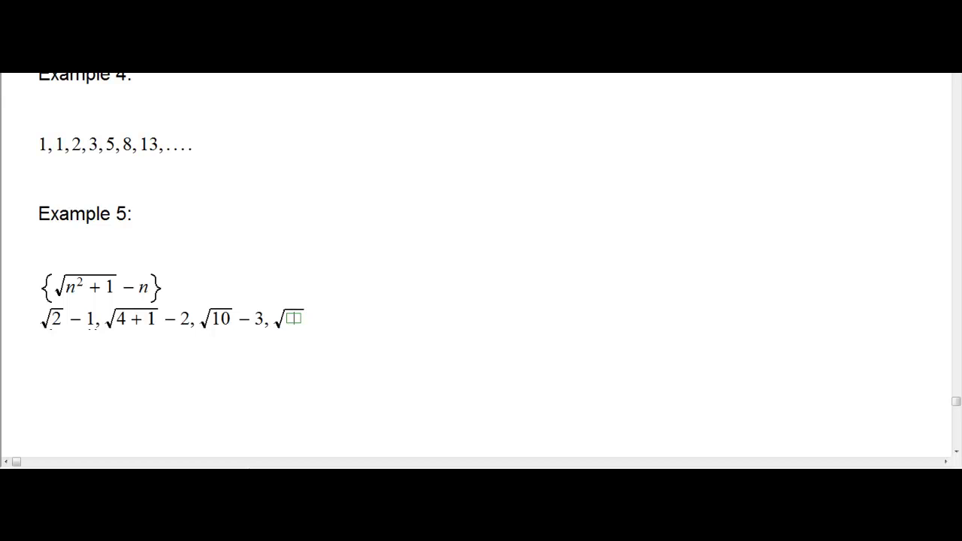
{"action": "type", "text": "17"}
{"action": "left_click", "coordinate": [328, 311]}
{"action": "type", "text": "-4"}
{"action": "type", "text": ","}
{"action": "key", "text": "ctrl+r"}
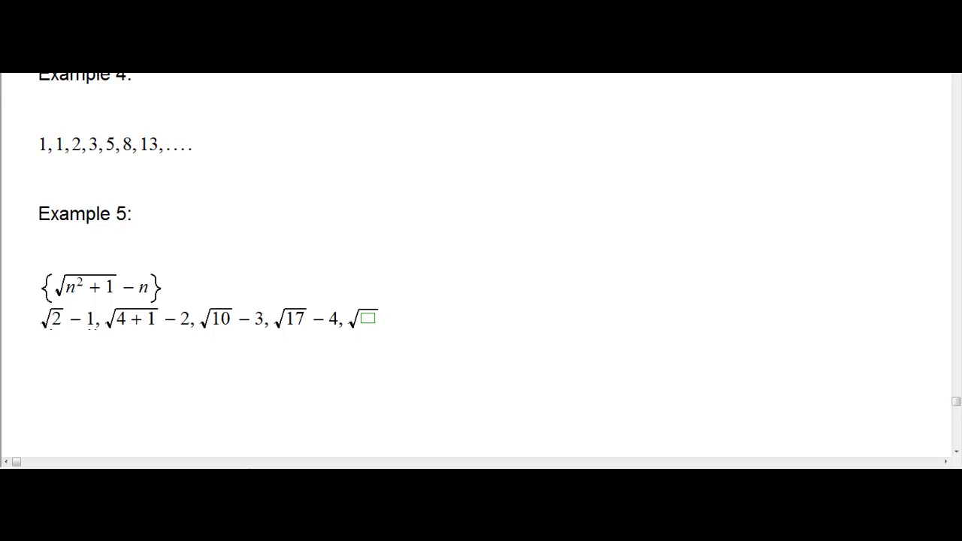
{"action": "type", "text": "2"}
{"action": "type", "text": "6"}
{"action": "type", "text": "-5"}
{"action": "type", "text": ",...."}
{"action": "key", "text": "Return"}
Switch to a blank worksheet in the Fibonacci workbook and widen column A
{"action": "mouse_move", "coordinate": [465, 475]}
{"action": "left_click", "coordinate": [464, 436]}
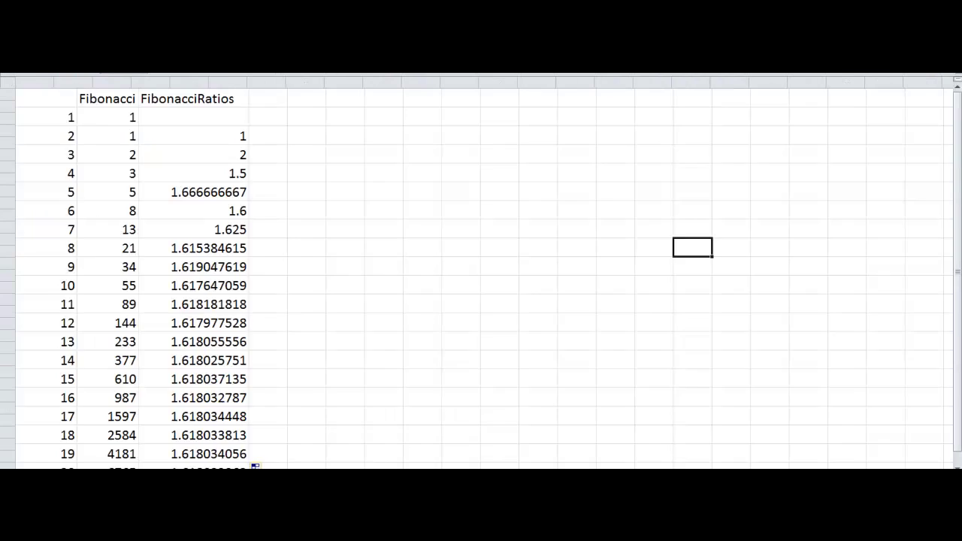
{"action": "left_click", "coordinate": [255, 467]}
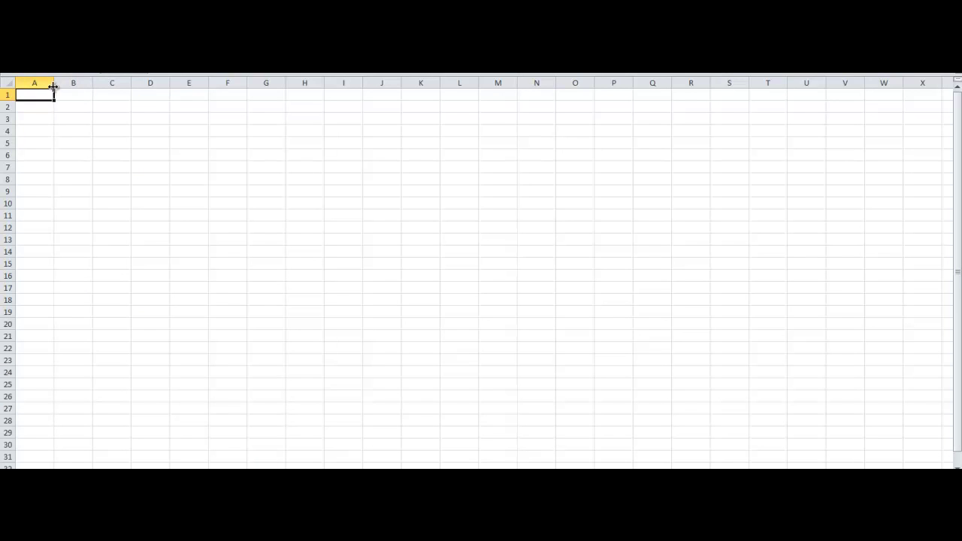
{"action": "left_click_drag", "start_coordinate": [54, 83], "coordinate": [142, 85]}
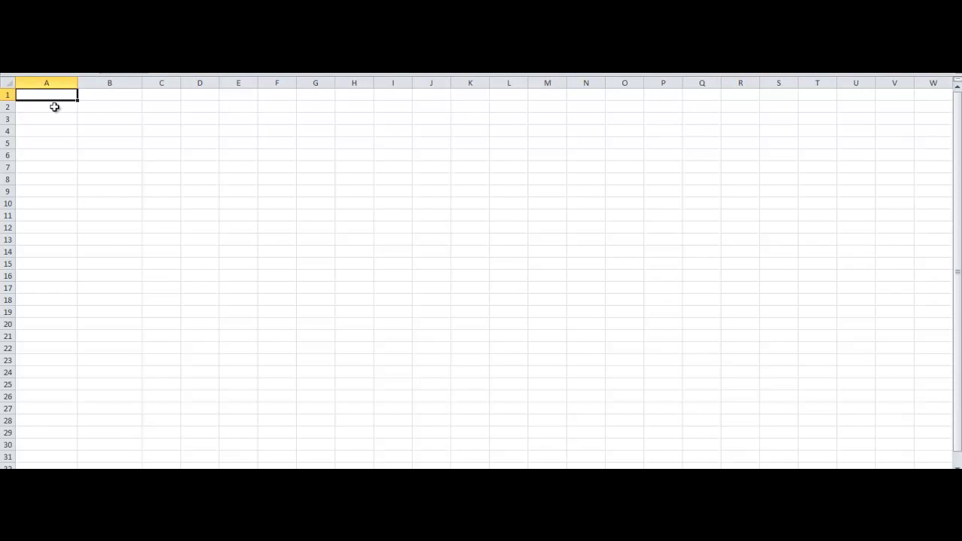
Set columns A and B to font size 20 and widen column B for long entries
{"action": "left_click", "coordinate": [56, 106]}
{"action": "left_click", "coordinate": [59, 78]}
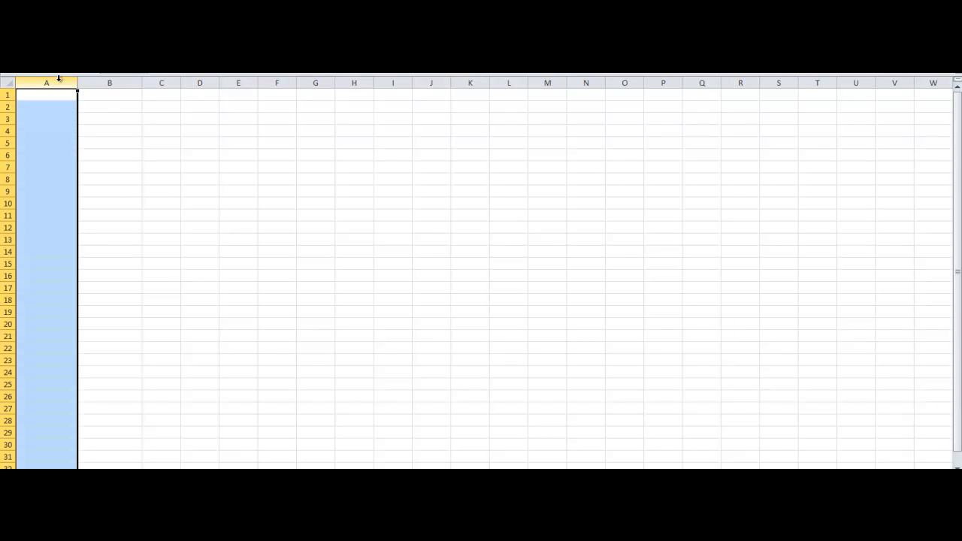
{"action": "key", "text": "shift+Right"}
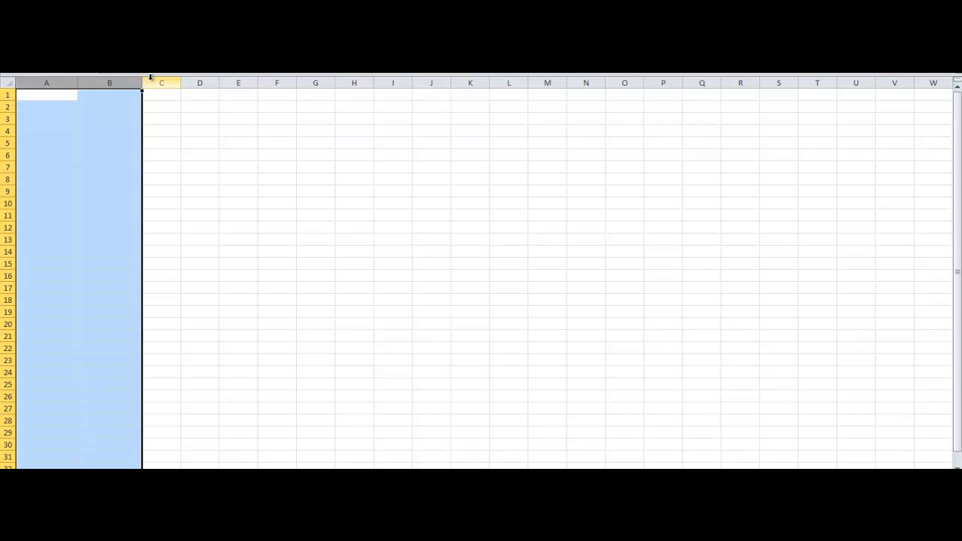
{"action": "key", "text": "alt+Down"}
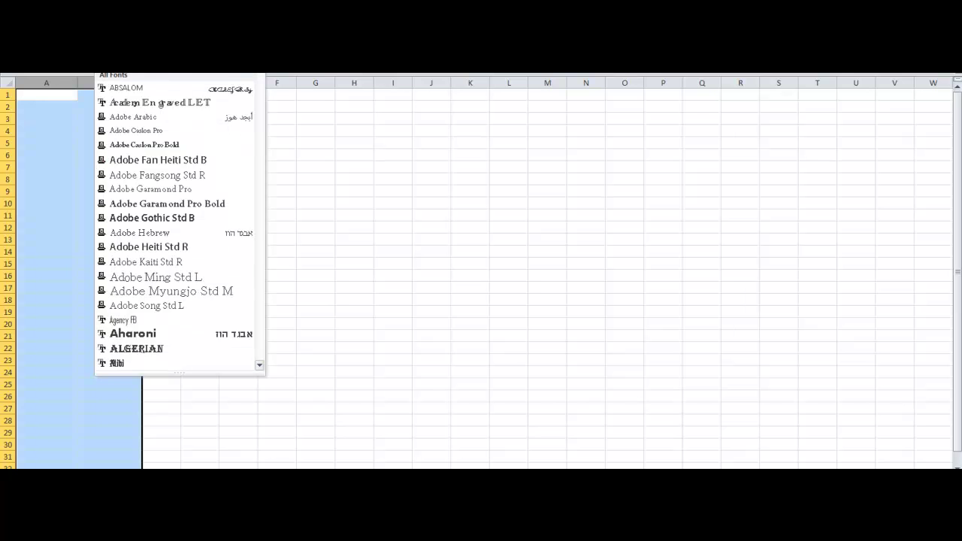
{"action": "key", "text": "Escape"}
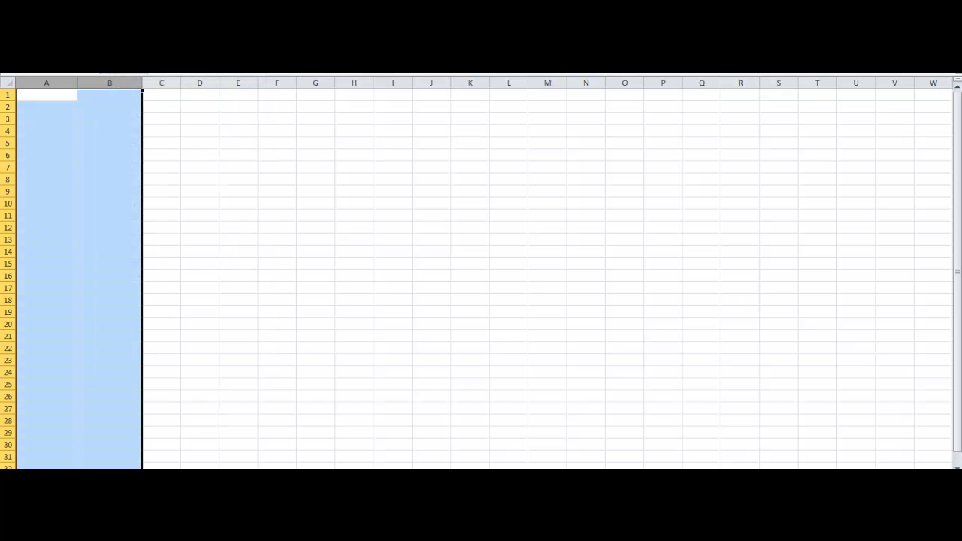
{"action": "key", "text": "alt+Down"}
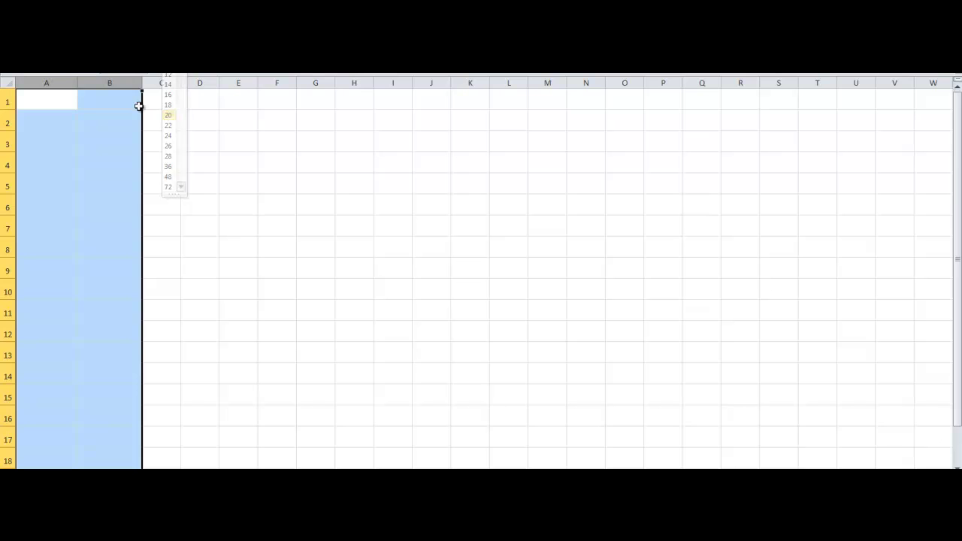
{"action": "key", "text": "Return"}
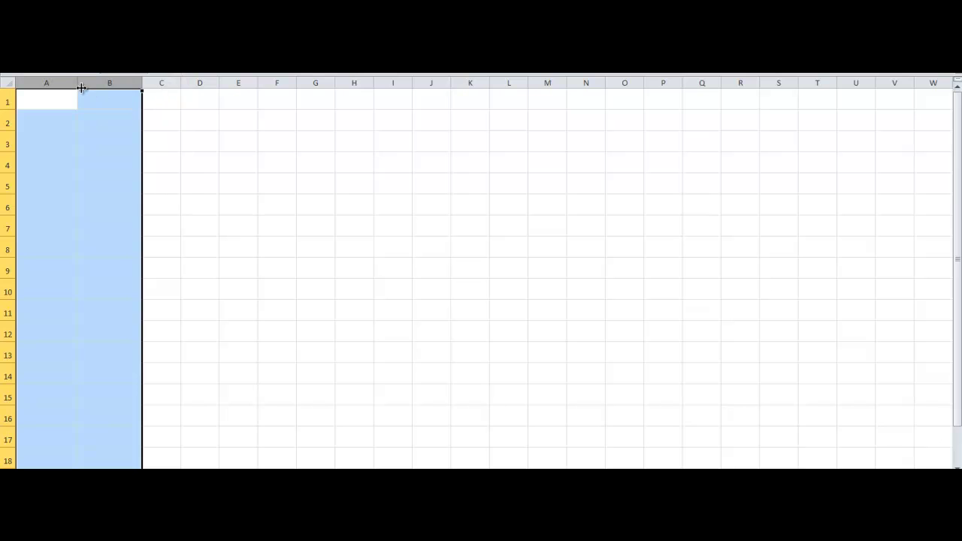
{"action": "left_click", "coordinate": [153, 122]}
{"action": "left_click_drag", "start_coordinate": [143, 83], "coordinate": [263, 83]}
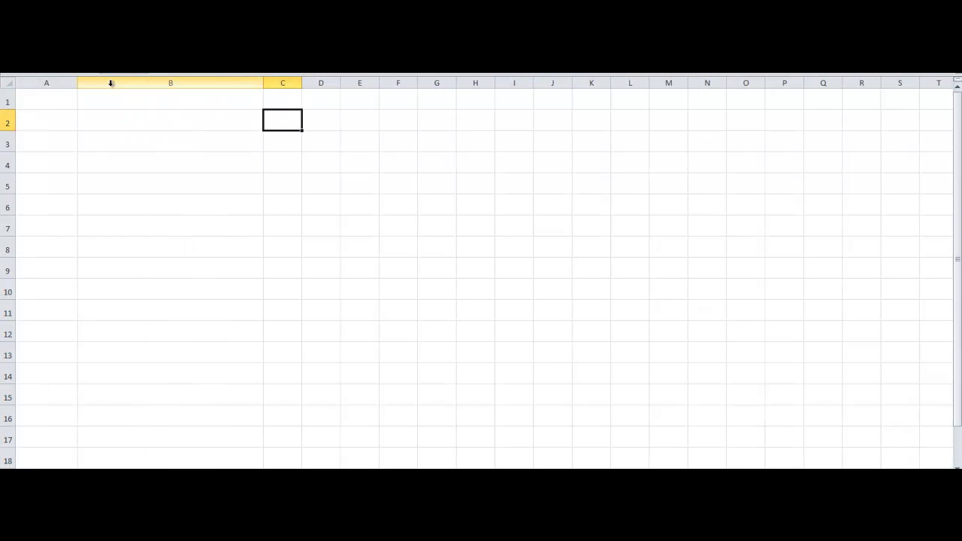
Narrow column A, then enter 1 and 2 in A2:A3 and fill the n series down to A100
{"action": "left_click_drag", "start_coordinate": [76, 83], "coordinate": [67, 84]}
{"action": "left_click", "coordinate": [49, 99]}
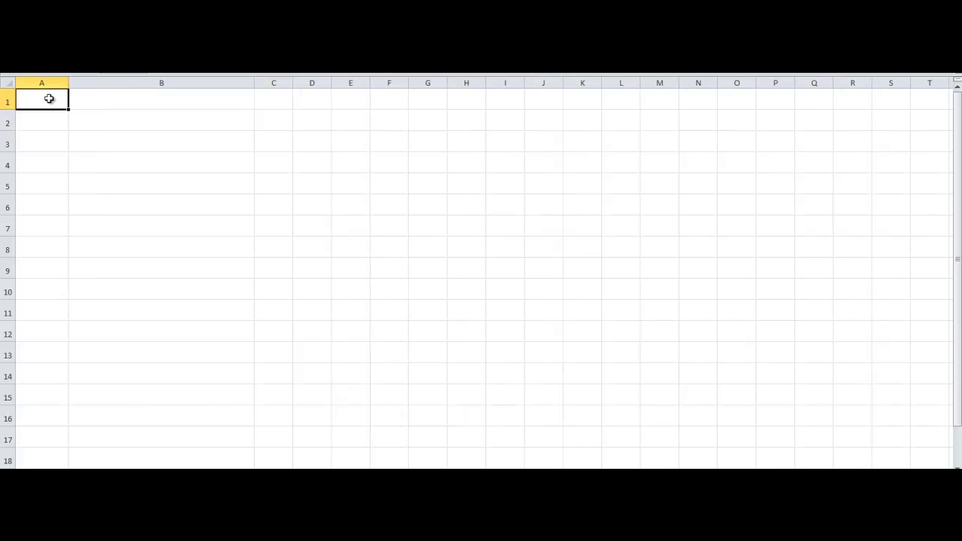
{"action": "left_click", "coordinate": [39, 119]}
{"action": "type", "text": "1"}
{"action": "key", "text": "Return"}
{"action": "type", "text": "2"}
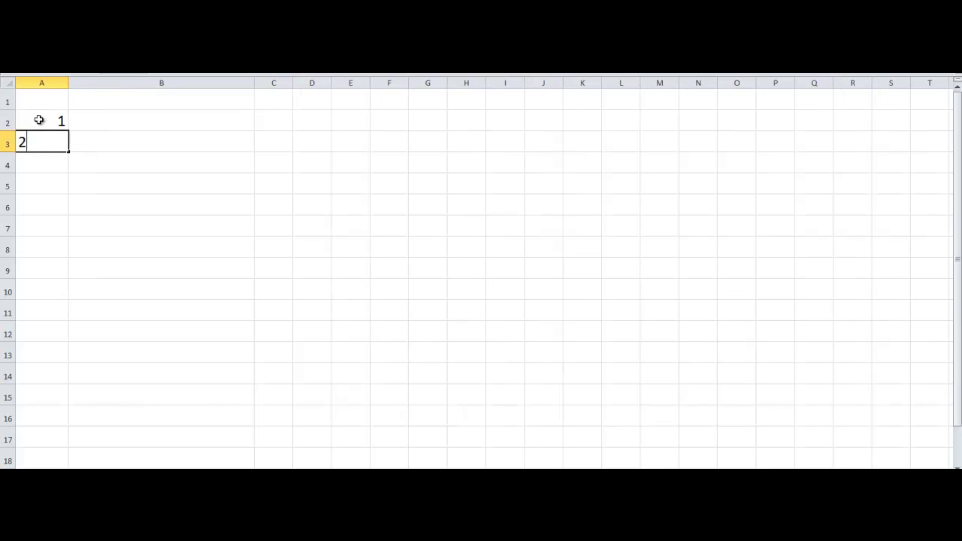
{"action": "key", "text": "Return"}
{"action": "left_click_drag", "start_coordinate": [39, 120], "coordinate": [69, 450]}
{"action": "left_click_drag", "start_coordinate": [957, 429], "coordinate": [941, 107]}
Type the heading sqrt(n^2+1)-n in B1
{"action": "left_click", "coordinate": [188, 102]}
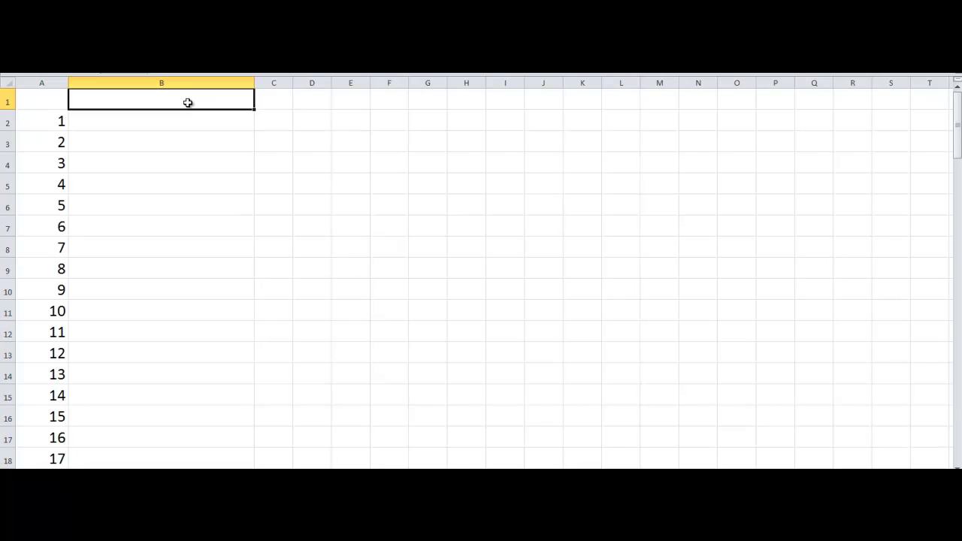
{"action": "type", "text": "sqet("}
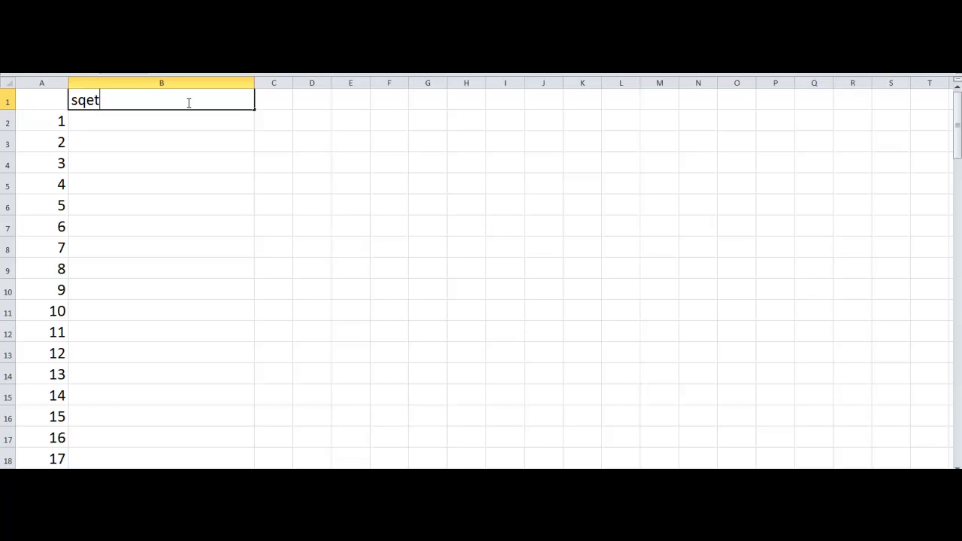
{"action": "key", "text": "BackSpace"}
{"action": "key", "text": "BackSpace"}
{"action": "key", "text": "BackSpace"}
{"action": "type", "text": "rt(n^2+1)-n"}
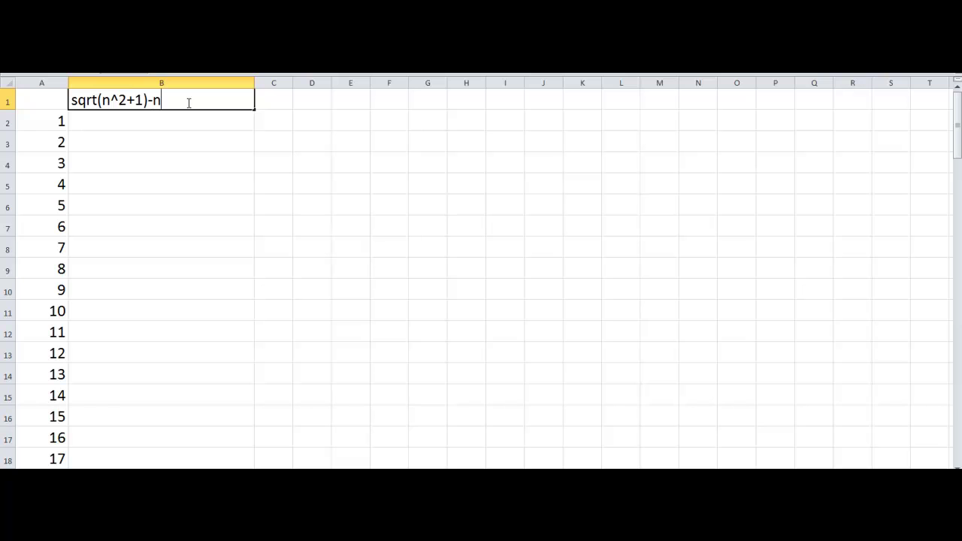
Enter =sqrt(1+A2^2)-A2 in B2, which gives 0.414213562 for n = 1
{"action": "left_click", "coordinate": [169, 118]}
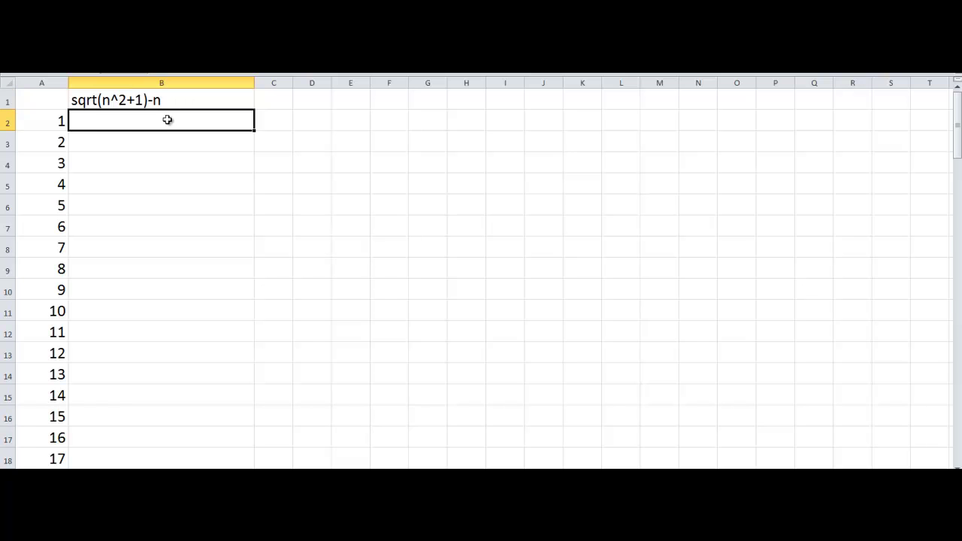
{"action": "type", "text": "=s"}
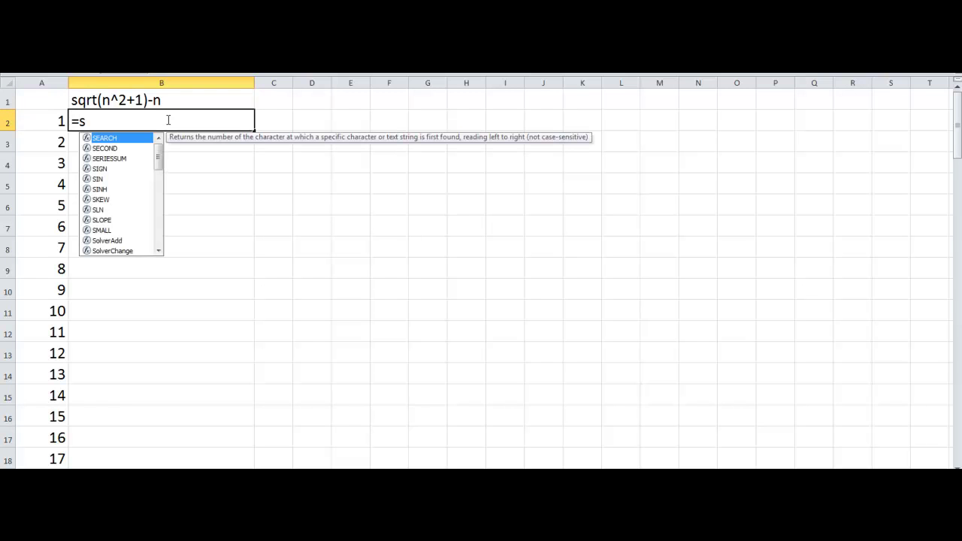
{"action": "type", "text": "qrt"}
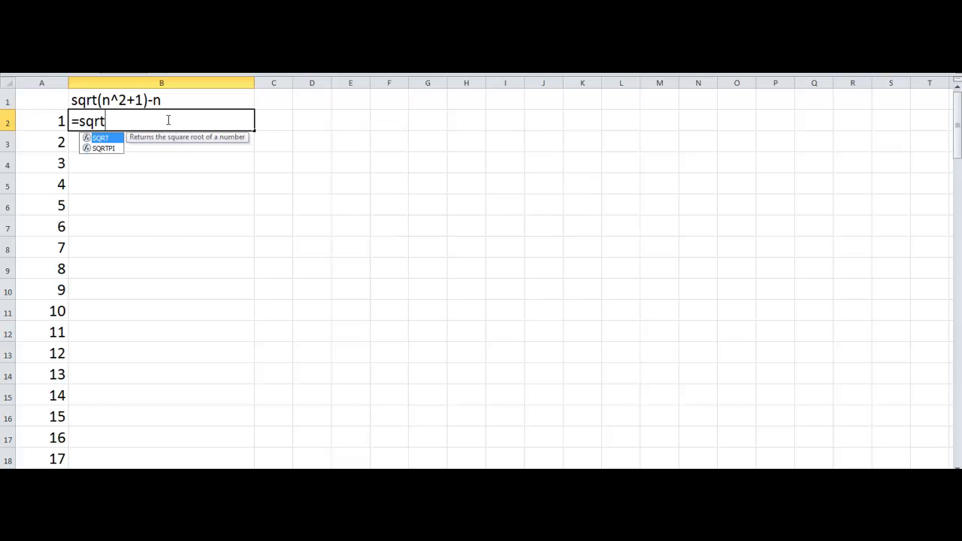
{"action": "type", "text": "("}
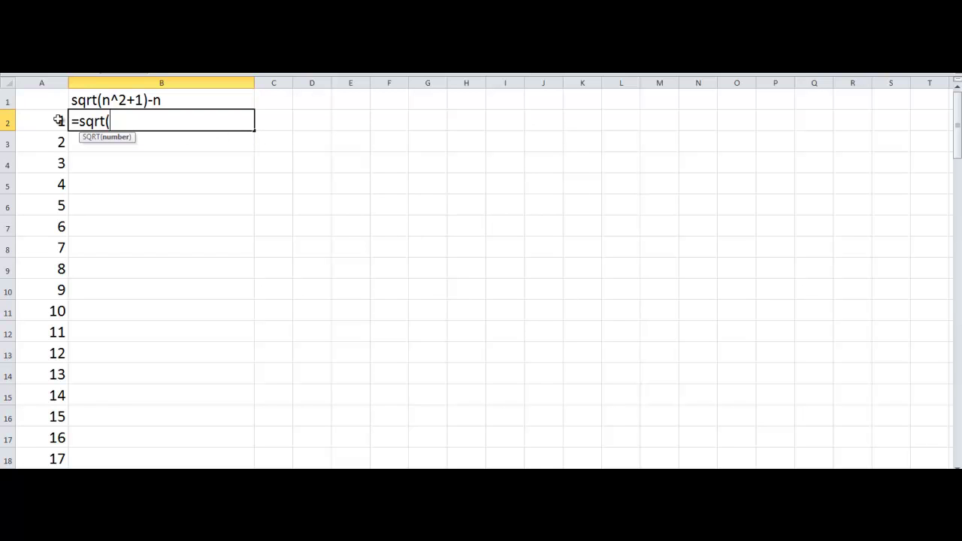
{"action": "type", "text": "1+"}
{"action": "left_click", "coordinate": [56, 123]}
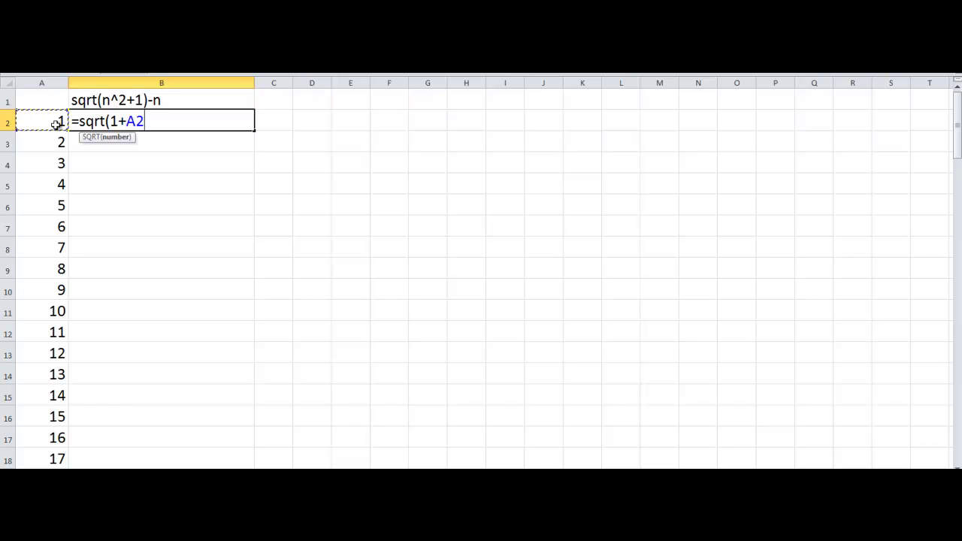
{"action": "type", "text": "^2)-"}
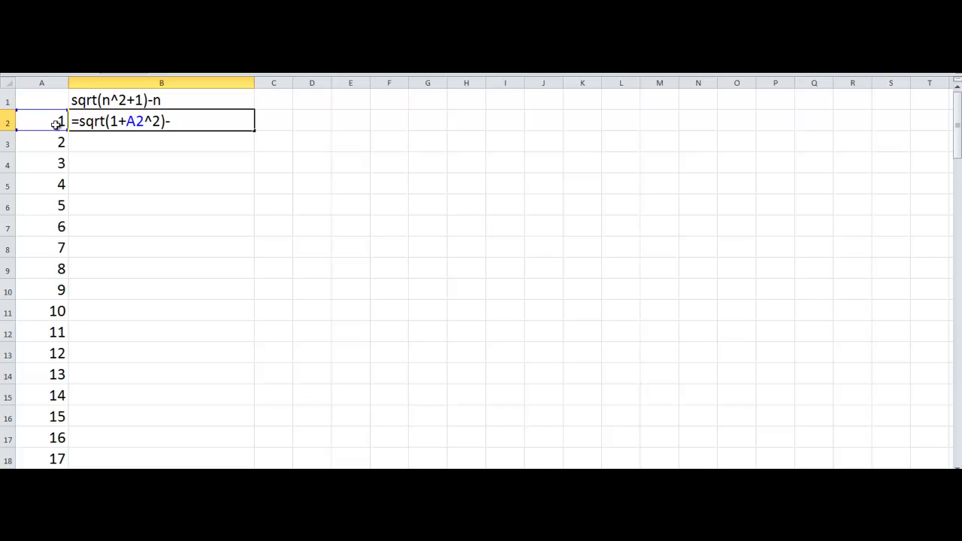
{"action": "left_click", "coordinate": [57, 122]}
{"action": "key", "text": "Return"}
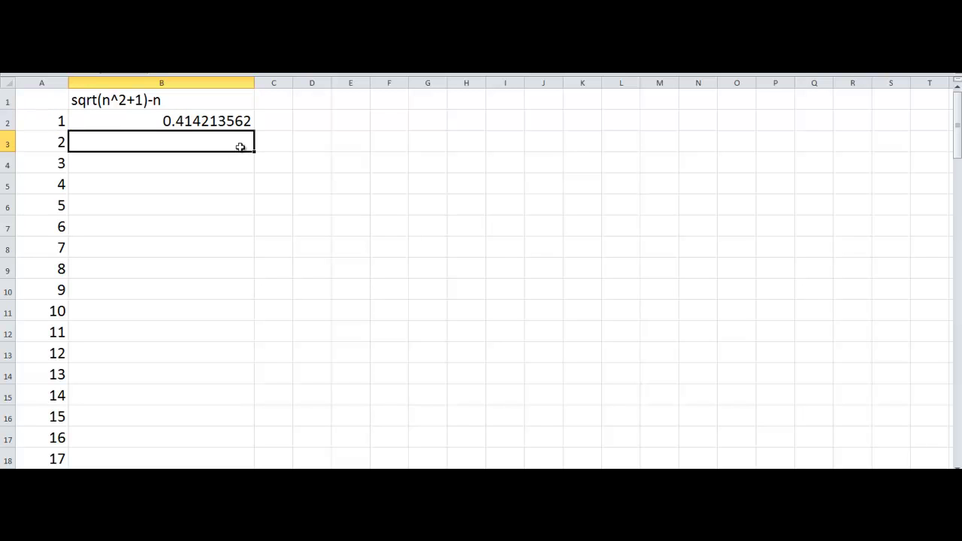
{"action": "left_click", "coordinate": [226, 118]}
Copy the B2 formula down column B beside all n values through row 100
{"action": "double_click", "coordinate": [254, 130]}
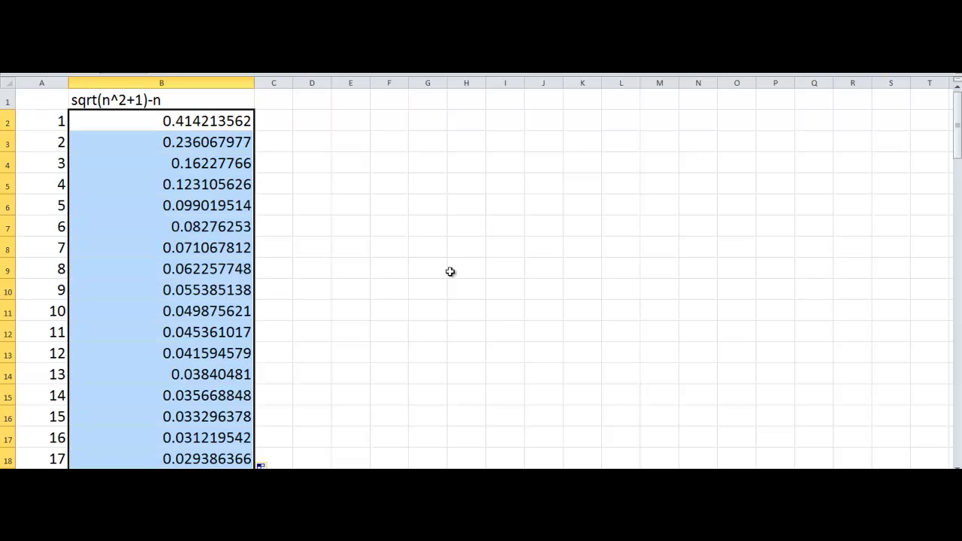
{"action": "scroll", "coordinate": [489, 314], "scroll_direction": "down", "scroll_amount": 20}
{"action": "scroll", "coordinate": [494, 324], "scroll_direction": "down", "scroll_amount": 6}
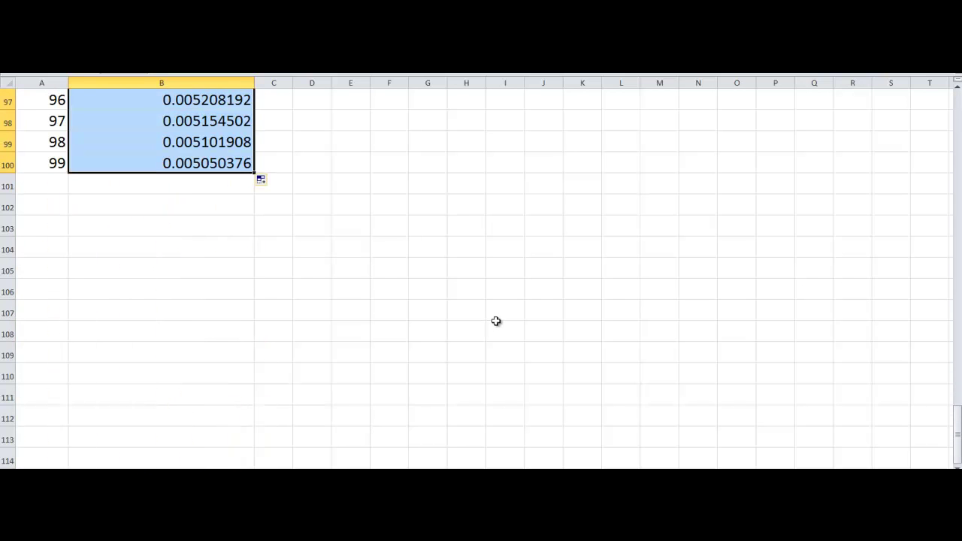
{"action": "scroll", "coordinate": [496, 321], "scroll_direction": "up", "scroll_amount": 4}
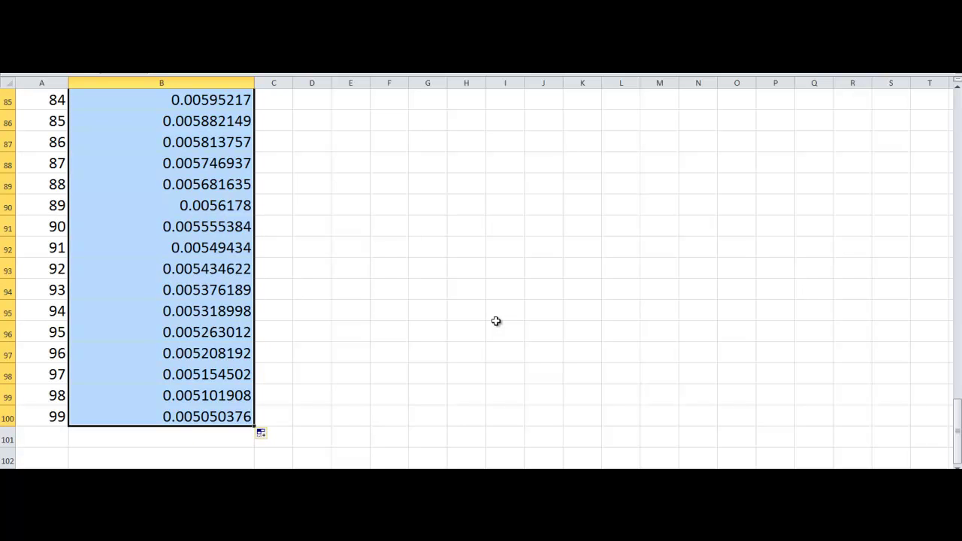
{"action": "scroll", "coordinate": [497, 321], "scroll_direction": "up", "scroll_amount": 7}
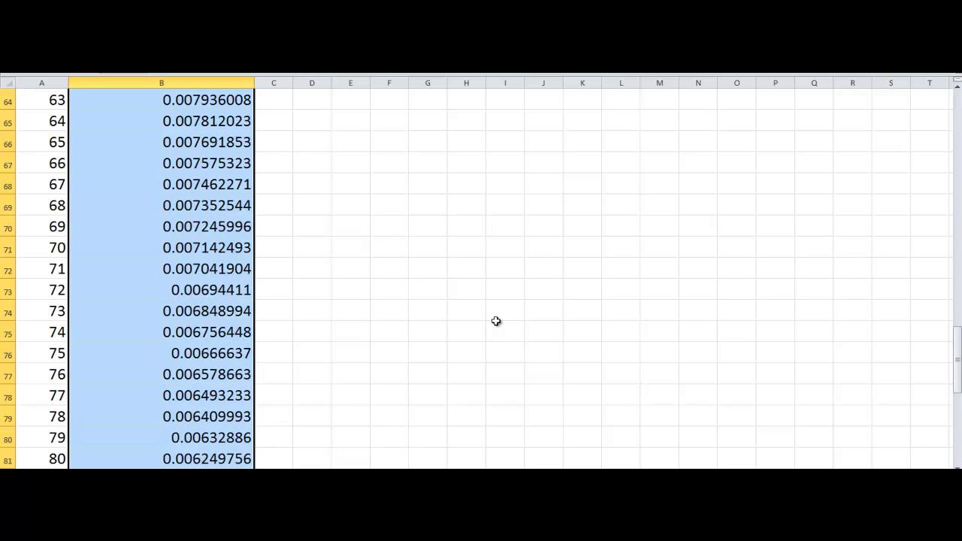
{"action": "scroll", "coordinate": [497, 321], "scroll_direction": "down", "scroll_amount": 10}
{"action": "left_click", "coordinate": [496, 317]}
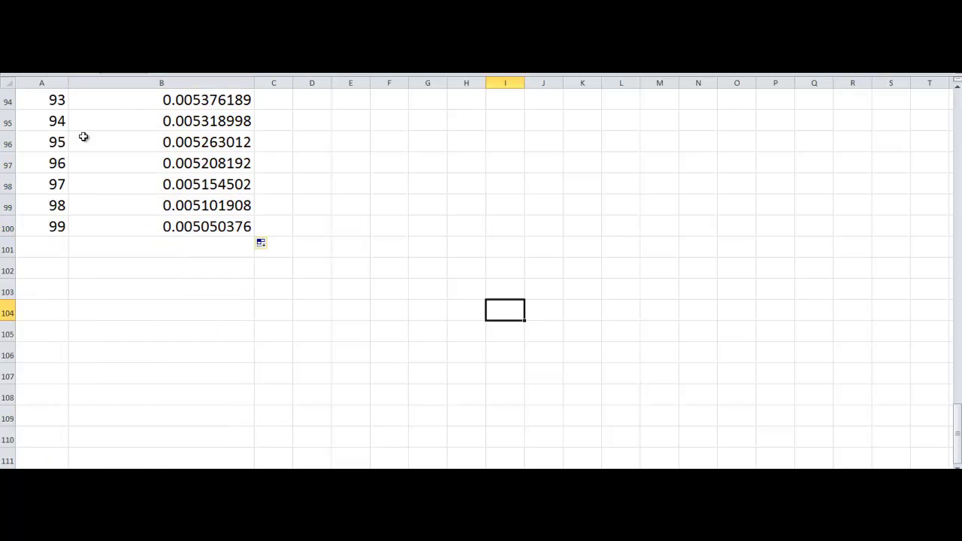
Extend column A's n series from 98, 99 down to 202
{"action": "left_click_drag", "start_coordinate": [43, 201], "coordinate": [78, 406]}
{"action": "scroll", "coordinate": [620, 353], "scroll_direction": "up", "scroll_amount": 10}
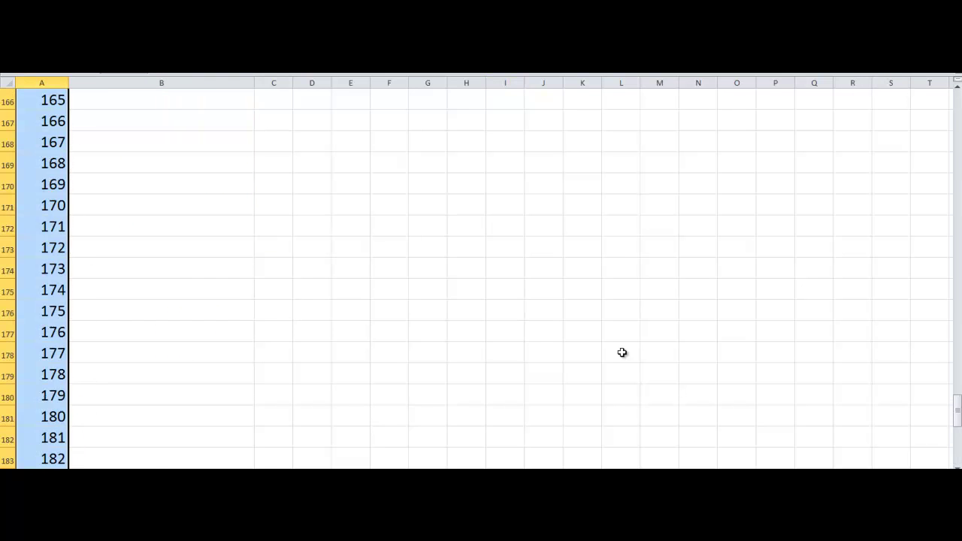
{"action": "scroll", "coordinate": [620, 353], "scroll_direction": "up", "scroll_amount": 20}
{"action": "scroll", "coordinate": [595, 402], "scroll_direction": "down", "scroll_amount": 5}
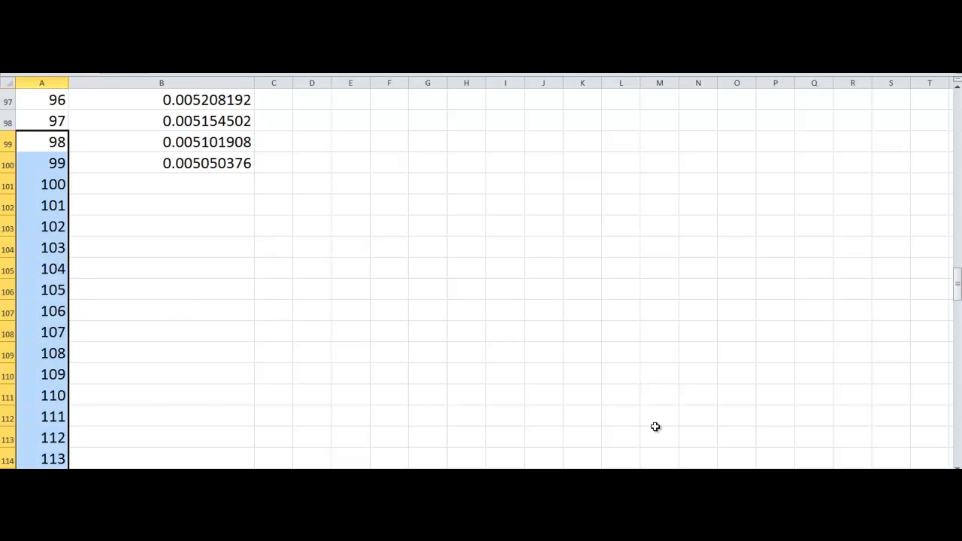
{"action": "left_click", "coordinate": [574, 349]}
Fill column B's formula down from B100 to n = 202, reaching 0.002475232
{"action": "left_click", "coordinate": [183, 162]}
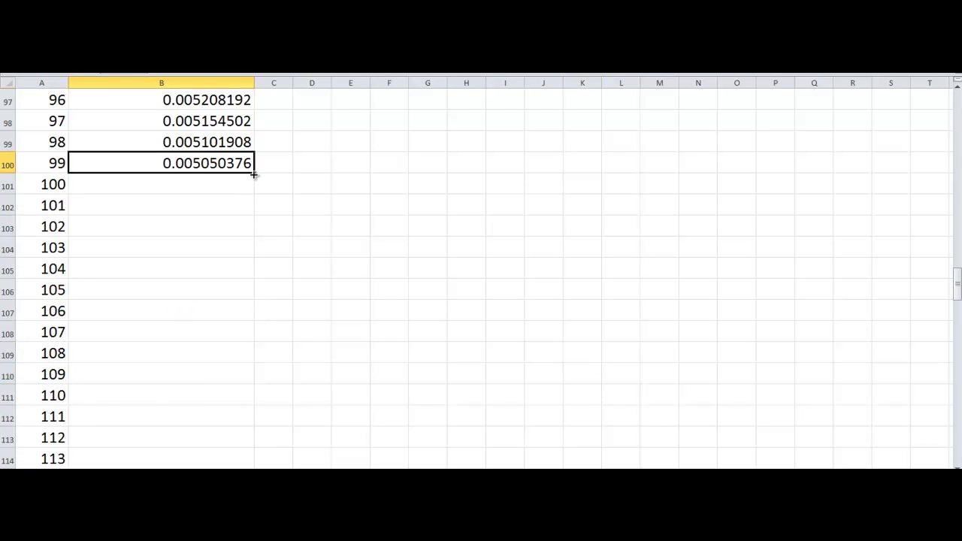
{"action": "double_click", "coordinate": [255, 174]}
{"action": "scroll", "coordinate": [632, 324], "scroll_direction": "down", "scroll_amount": 6}
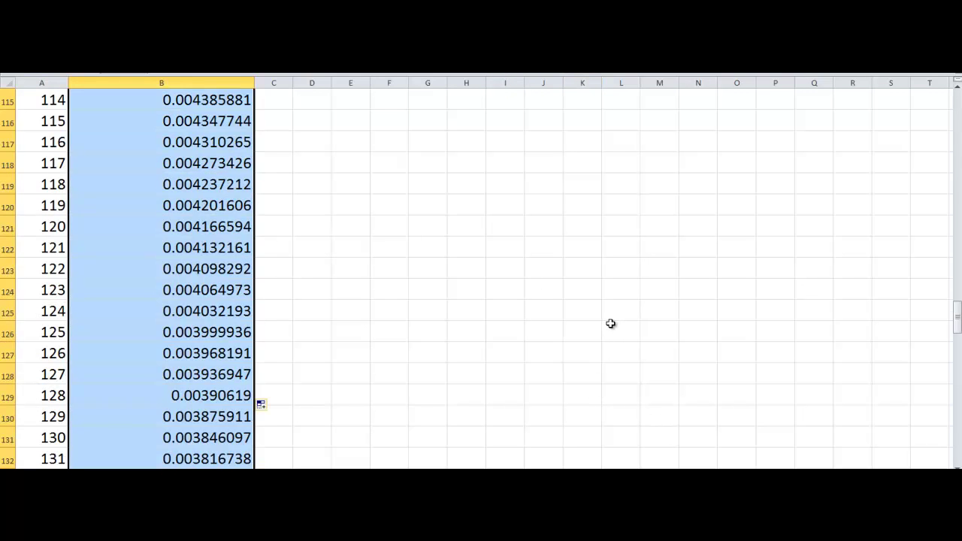
{"action": "scroll", "coordinate": [610, 322], "scroll_direction": "down", "scroll_amount": 6}
{"action": "scroll", "coordinate": [609, 322], "scroll_direction": "down", "scroll_amount": 19}
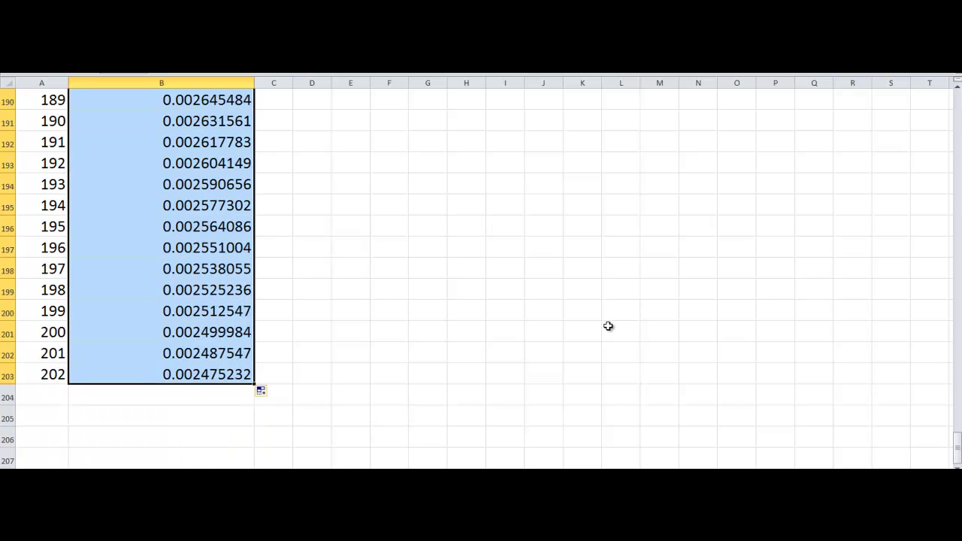
{"action": "left_click_drag", "start_coordinate": [949, 449], "coordinate": [938, 103]}
Add the line 'appears that' below the Example 5 sequence
{"action": "key", "text": "alt+Tab"}
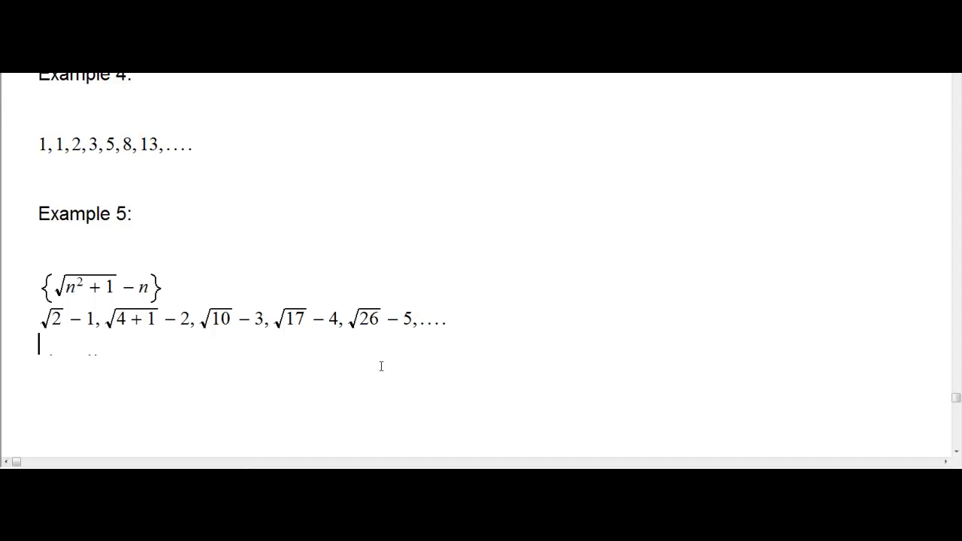
{"action": "key", "text": "Return"}
{"action": "type", "text": "app"}
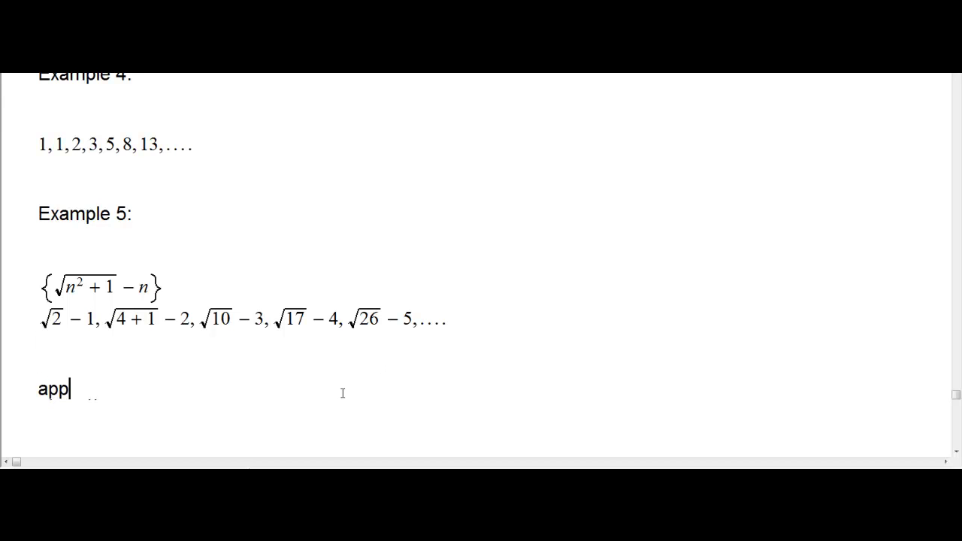
{"action": "type", "text": "ears that"}
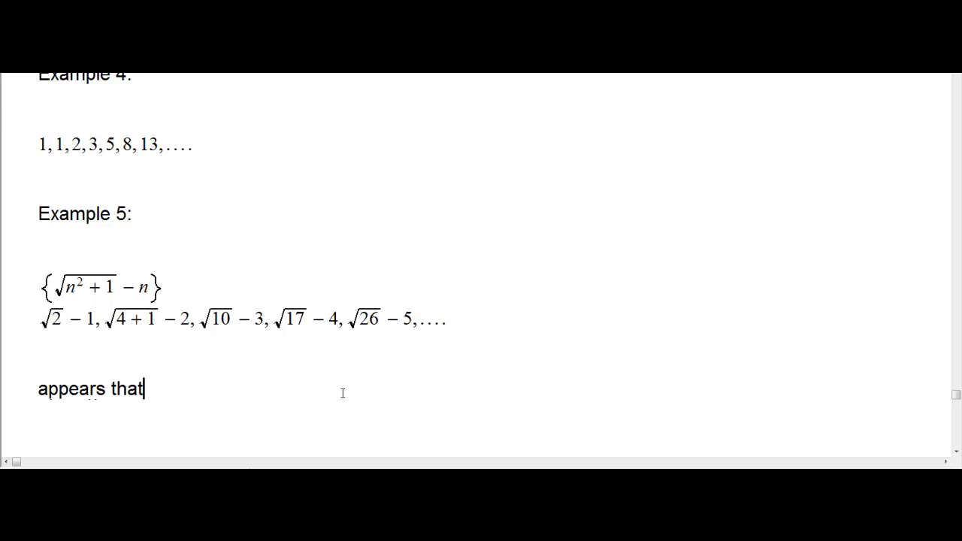
{"action": "key", "text": "Return"}
Copy the braced sequence {√(n²+1) − n} onto a new line, followed by 'converges to 0'
{"action": "left_click_drag", "start_coordinate": [159, 299], "coordinate": [81, 293]}
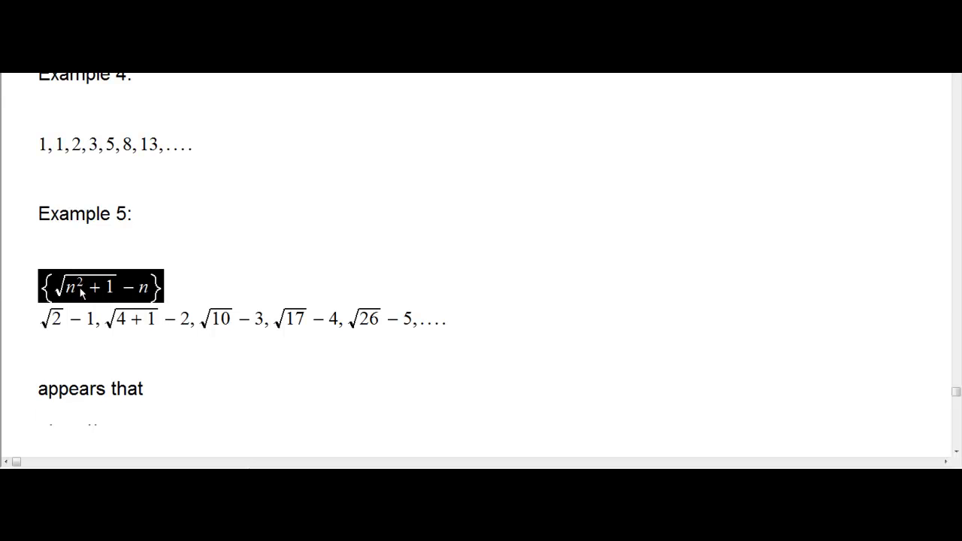
{"action": "key", "text": "ctrl+c"}
{"action": "left_click", "coordinate": [126, 413]}
{"action": "key", "text": "ctrl+v"}
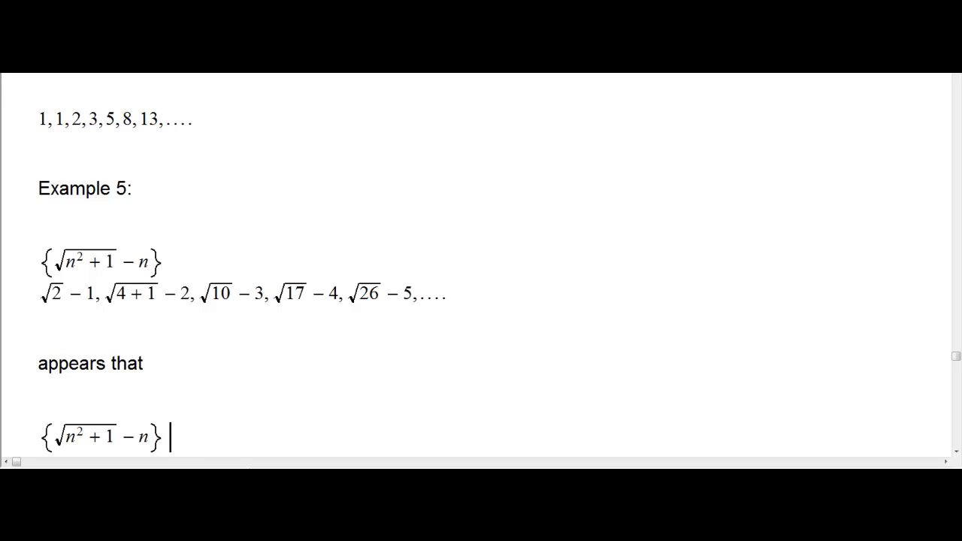
{"action": "type", "text": "conver"}
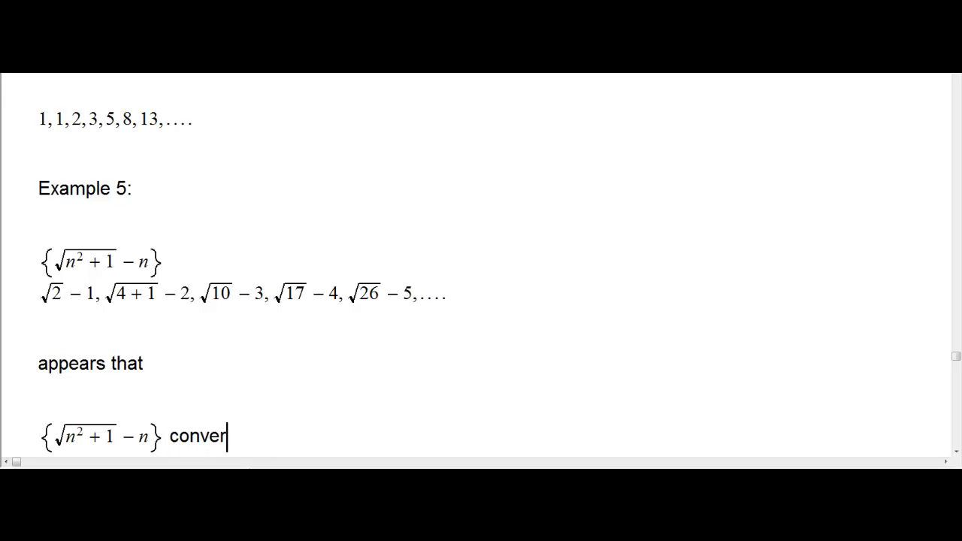
{"action": "type", "text": "ges to "}
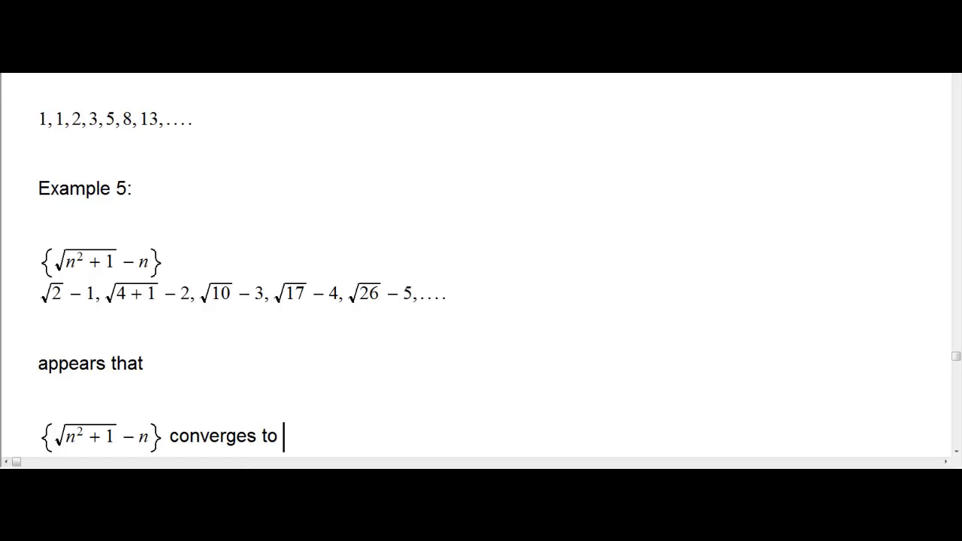
{"action": "type", "text": "0"}
{"action": "key", "text": "Return"}
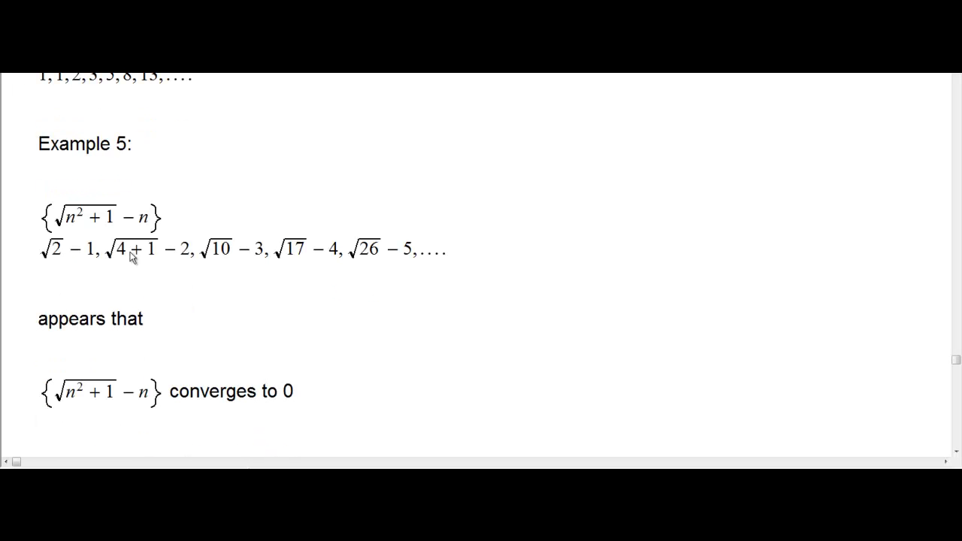
Paste √(n²+1) − n at the start of the next line
{"action": "left_click_drag", "start_coordinate": [150, 223], "coordinate": [109, 223]}
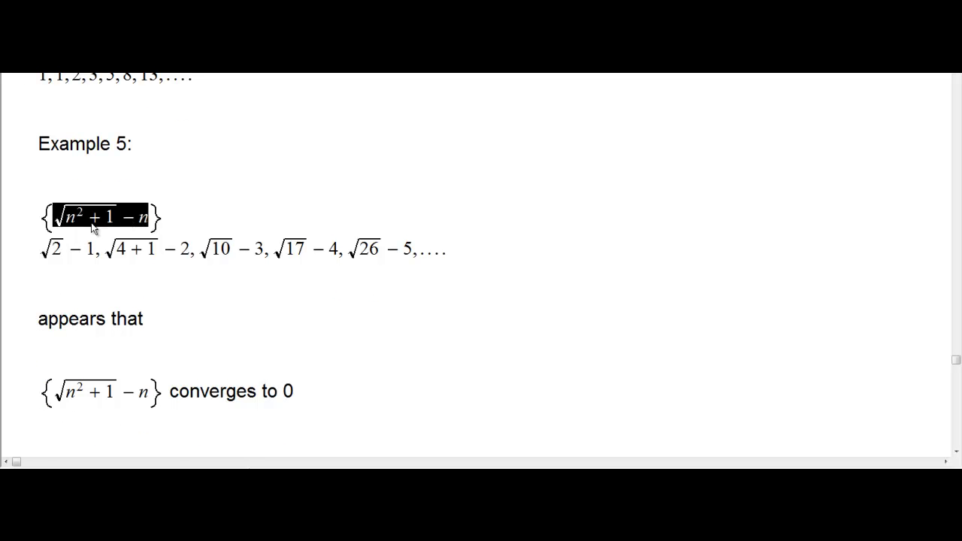
{"action": "left_click", "coordinate": [341, 380]}
{"action": "key", "text": "Down"}
{"action": "key", "text": "ctrl+v"}
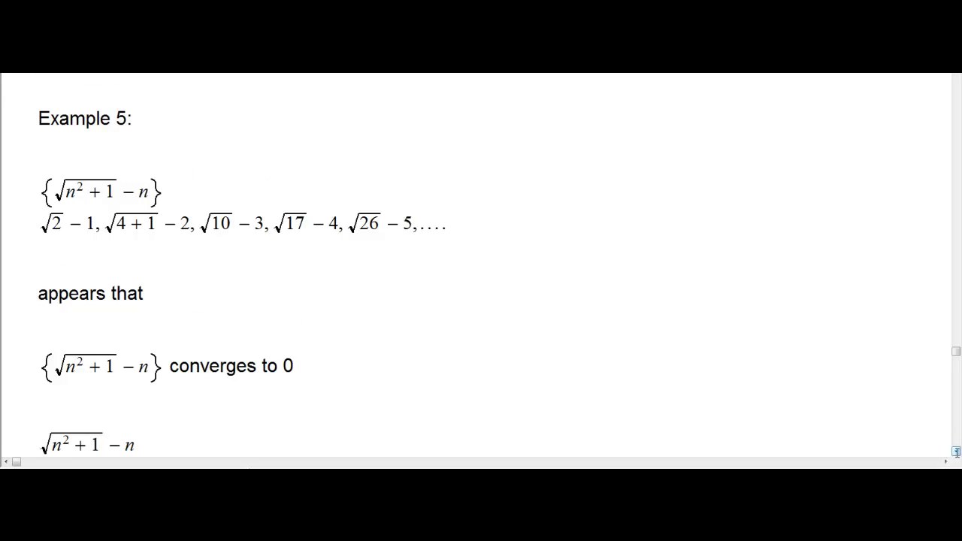
{"action": "scroll", "coordinate": [954, 451], "scroll_direction": "down", "scroll_amount": 2}
Add = and a fraction whose numerator starts with (√(n²+1) − n)
{"action": "type", "text": "="}
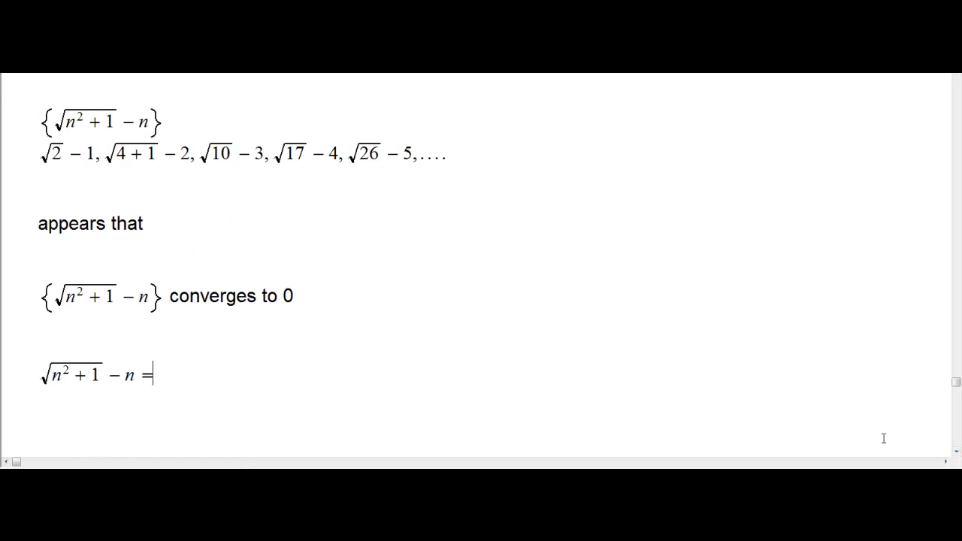
{"action": "key", "text": "ctrl+f"}
{"action": "type", "text": "(□)/□"}
{"action": "left_click_drag", "start_coordinate": [137, 381], "coordinate": [60, 389]}
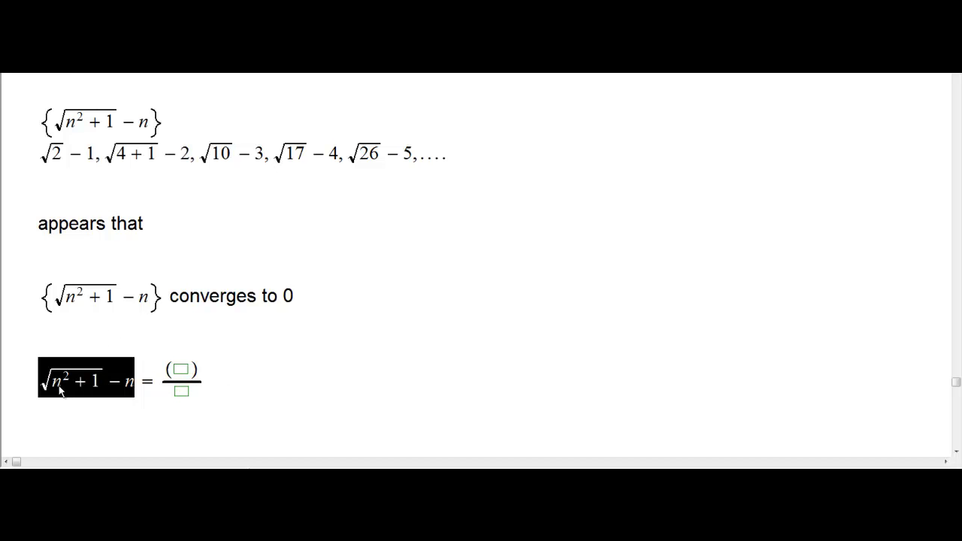
{"action": "left_click", "coordinate": [181, 370]}
{"action": "key", "text": "ctrl+v"}
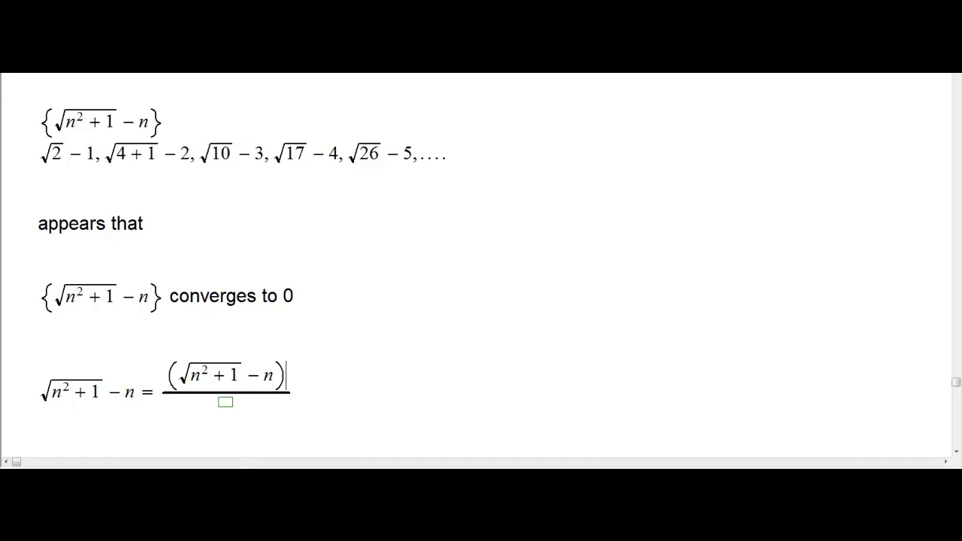
Add the conjugate factor (√(n²+1) + n) to the numerator
{"action": "type", "text": "("}
{"action": "left_click_drag", "start_coordinate": [280, 382], "coordinate": [223, 380]}
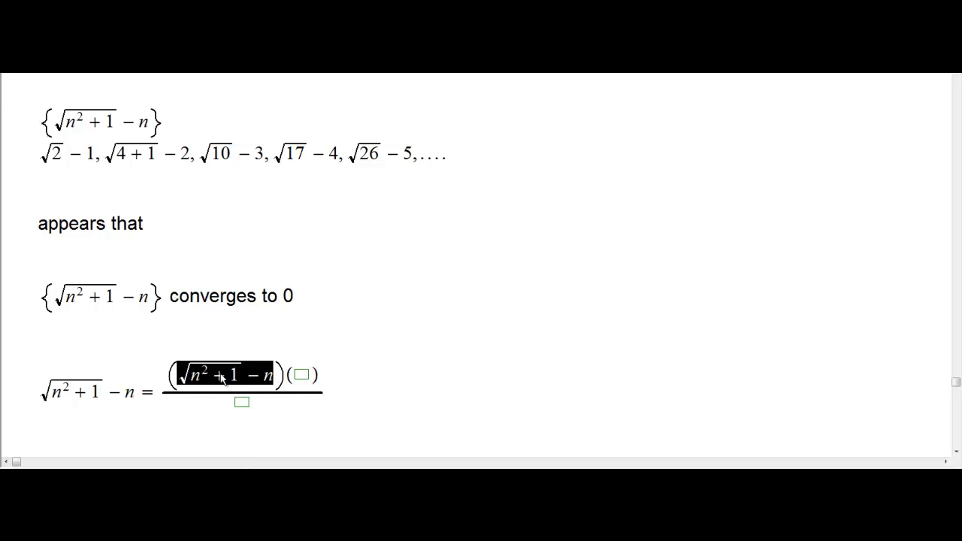
{"action": "left_click", "coordinate": [306, 378]}
{"action": "key", "text": "ctrl+v"}
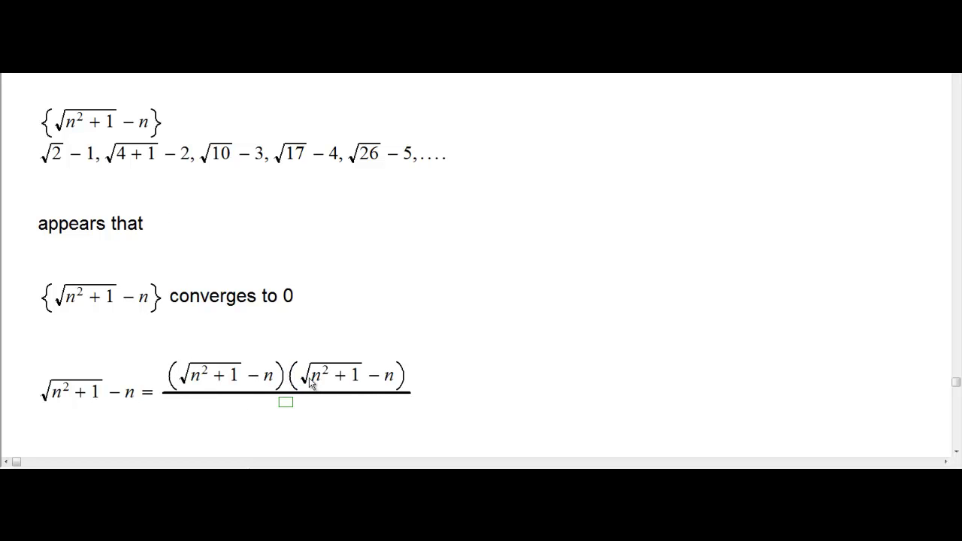
{"action": "left_click", "coordinate": [379, 381]}
{"action": "key", "text": "BackSpace"}
{"action": "type", "text": "+"}
Put √(n²+1) + n in the denominator, then type another = with a new empty fraction
{"action": "left_click_drag", "start_coordinate": [400, 385], "coordinate": [338, 384]}
{"action": "key", "text": "ctrl+c"}
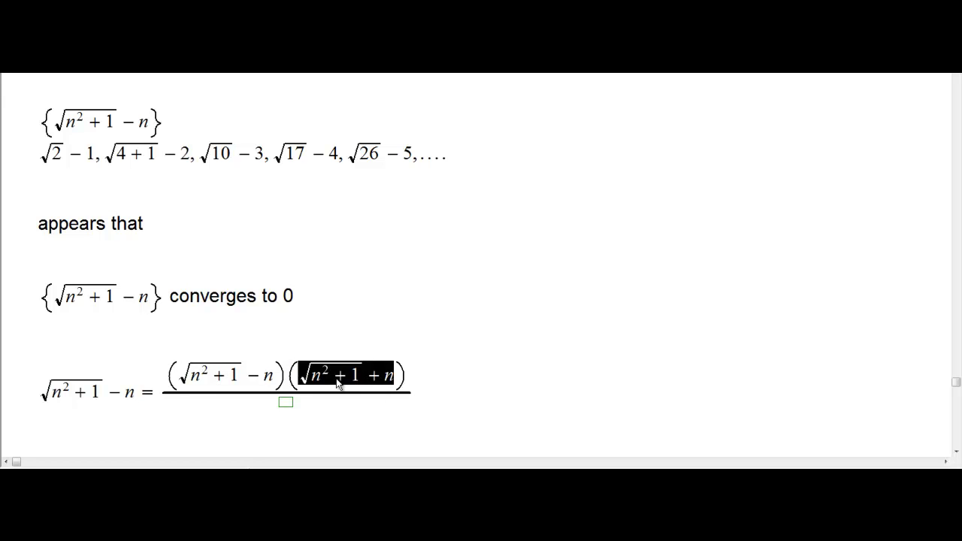
{"action": "left_click", "coordinate": [298, 405]}
{"action": "key", "text": "ctrl+v"}
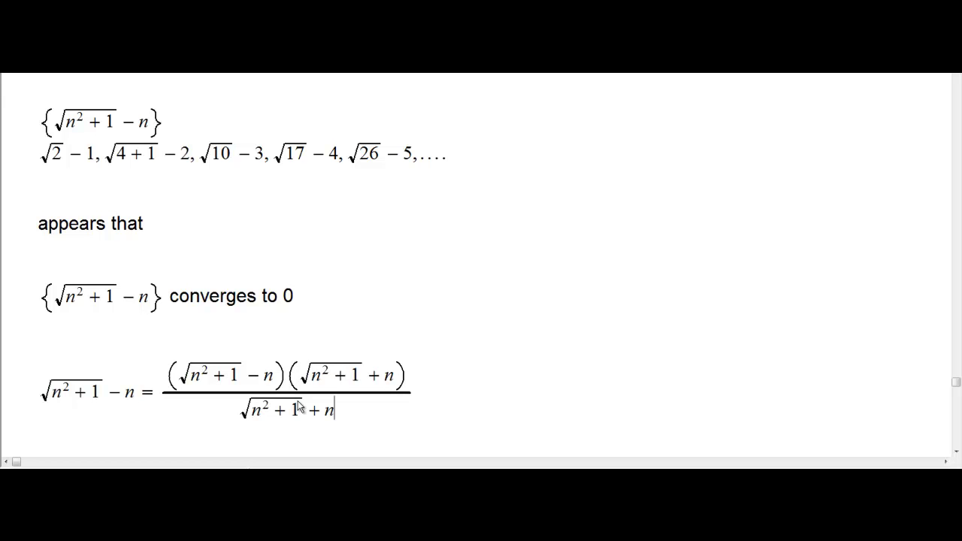
{"action": "left_click", "coordinate": [457, 407]}
{"action": "type", "text": "=/"}
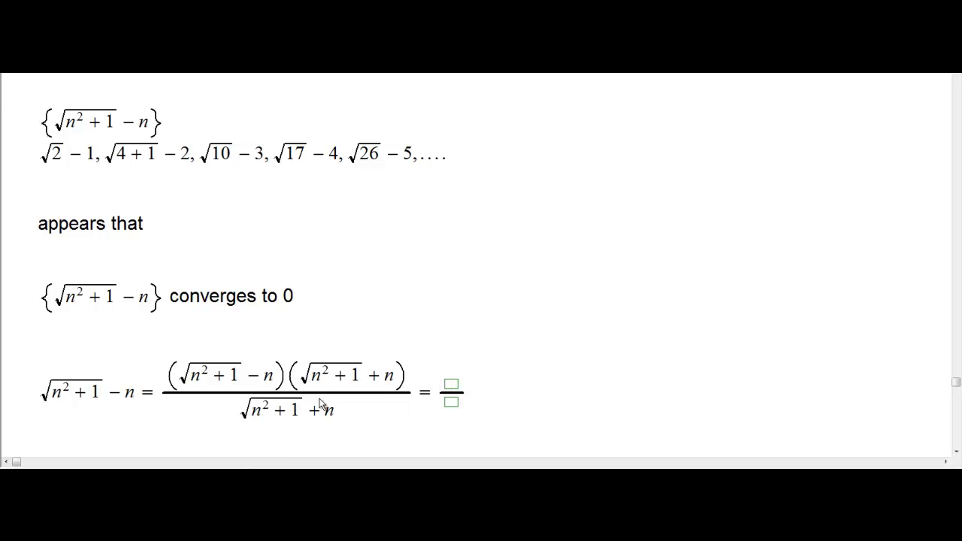
Start the new numerator with (√(n²+1))²
{"action": "left_click", "coordinate": [191, 379]}
{"action": "left_click_drag", "start_coordinate": [192, 379], "coordinate": [229, 380]}
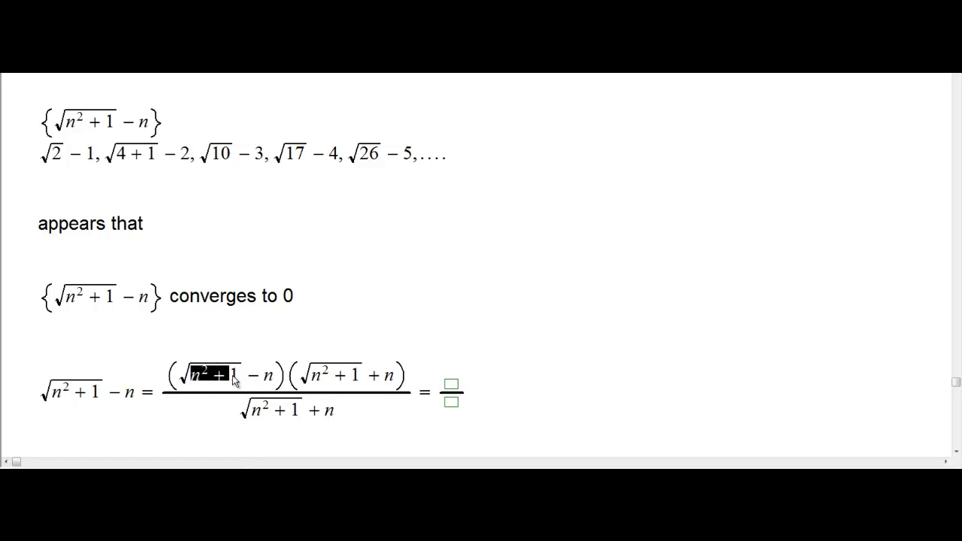
{"action": "left_click", "coordinate": [451, 384]}
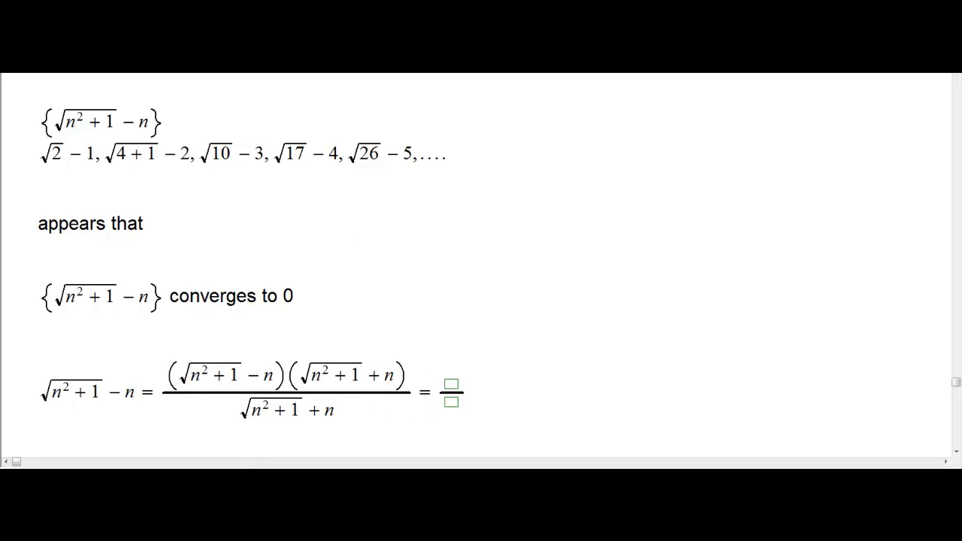
{"action": "type", "text": "("}
{"action": "left_click_drag", "start_coordinate": [281, 382], "coordinate": [240, 383]}
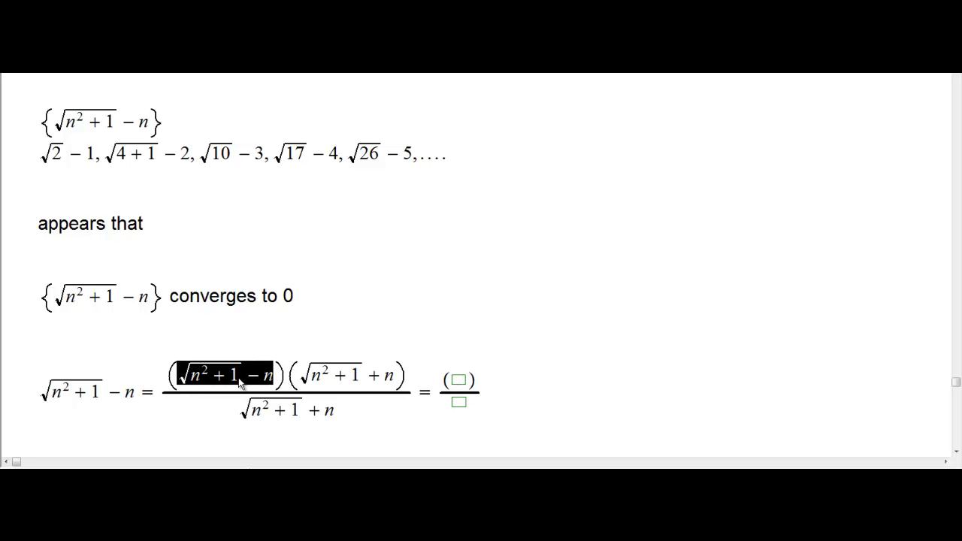
{"action": "left_click", "coordinate": [230, 376]}
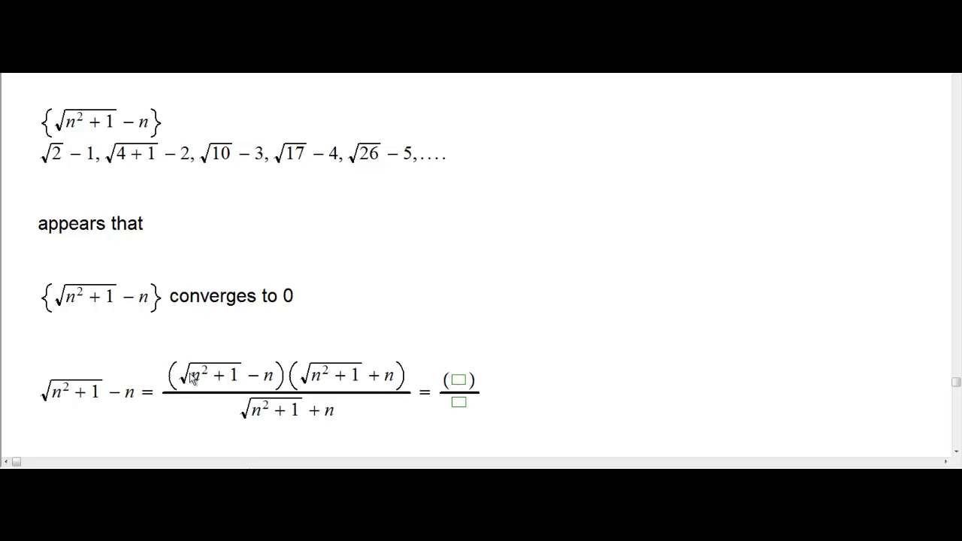
{"action": "left_click_drag", "start_coordinate": [187, 381], "coordinate": [458, 380]}
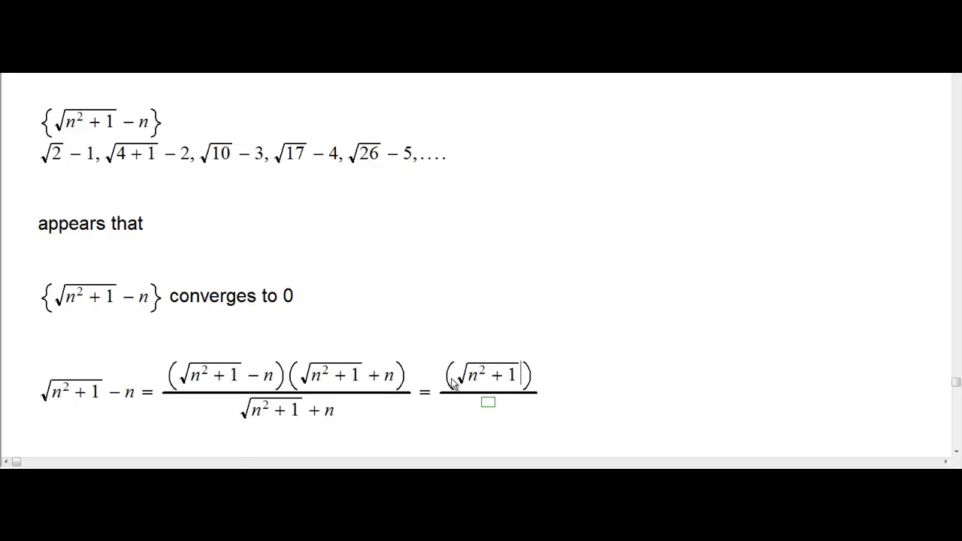
{"action": "left_click", "coordinate": [528, 385]}
{"action": "key", "text": "ctrl+h"}
{"action": "type", "text": "2"}
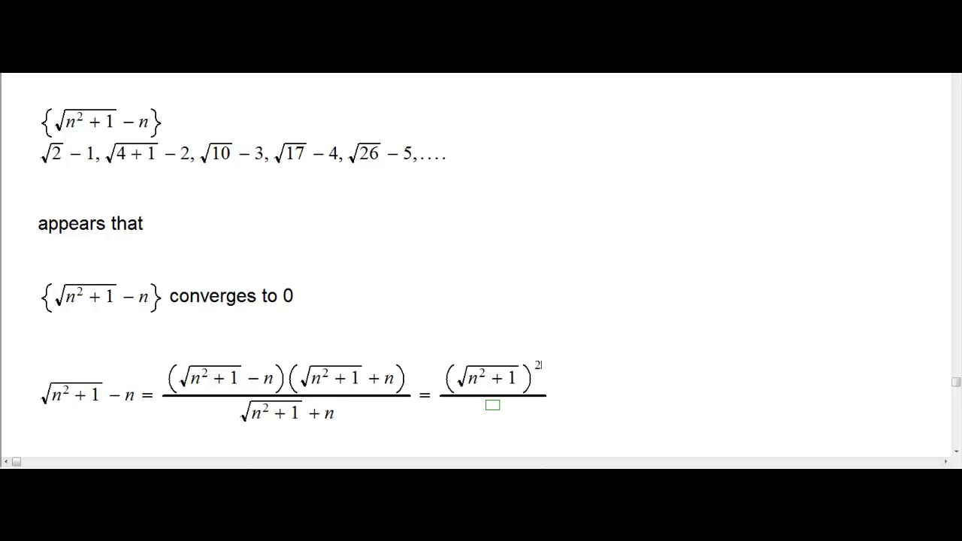
Subtract n² in that numerator
{"action": "left_click", "coordinate": [547, 399]}
{"action": "key", "text": "Left"}
{"action": "type", "text": "-n"}
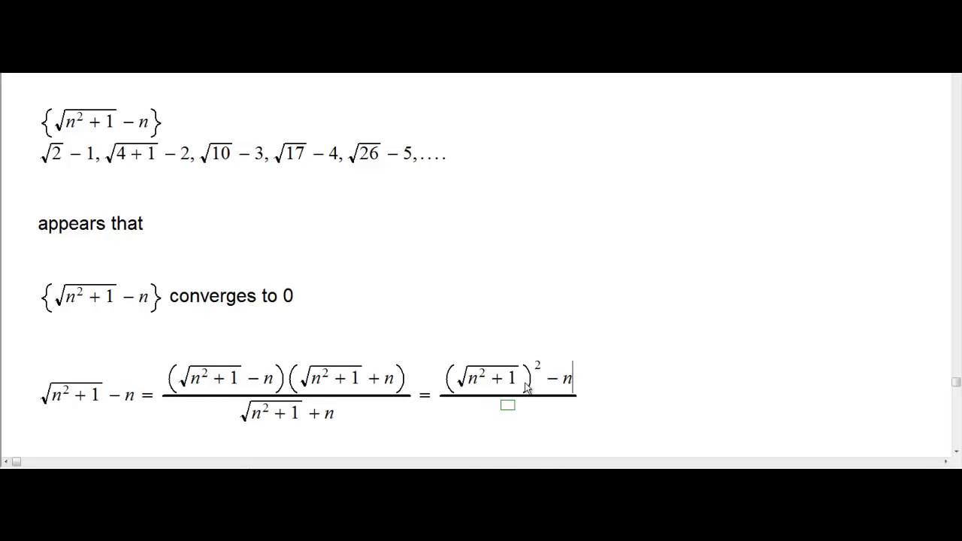
{"action": "key", "text": "ctrl+h"}
{"action": "type", "text": "2"}
Paste √(n²+1) + n into the new fraction's denominator
{"action": "left_click", "coordinate": [514, 410]}
{"action": "left_click_drag", "start_coordinate": [242, 421], "coordinate": [337, 425]}
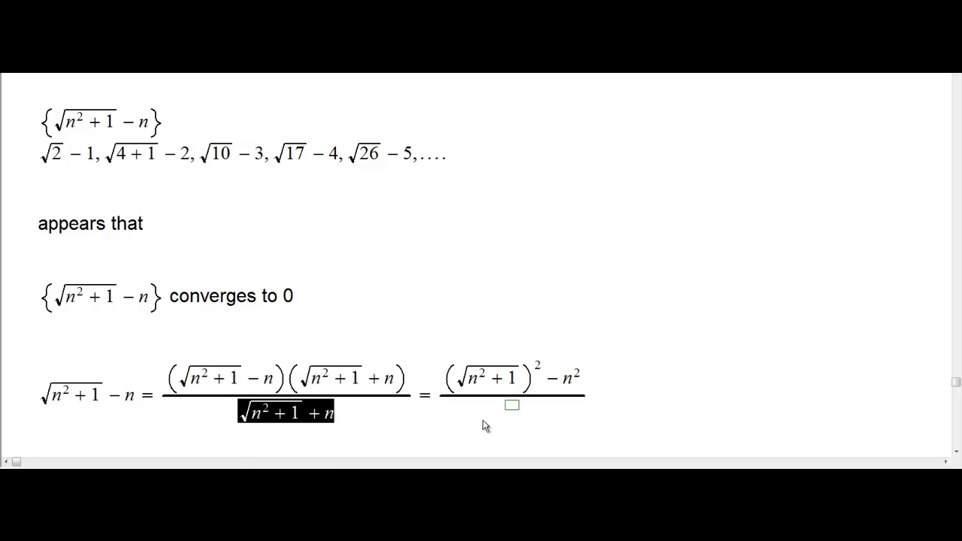
{"action": "left_click", "coordinate": [512, 412]}
{"action": "key", "text": "ctrl+v"}
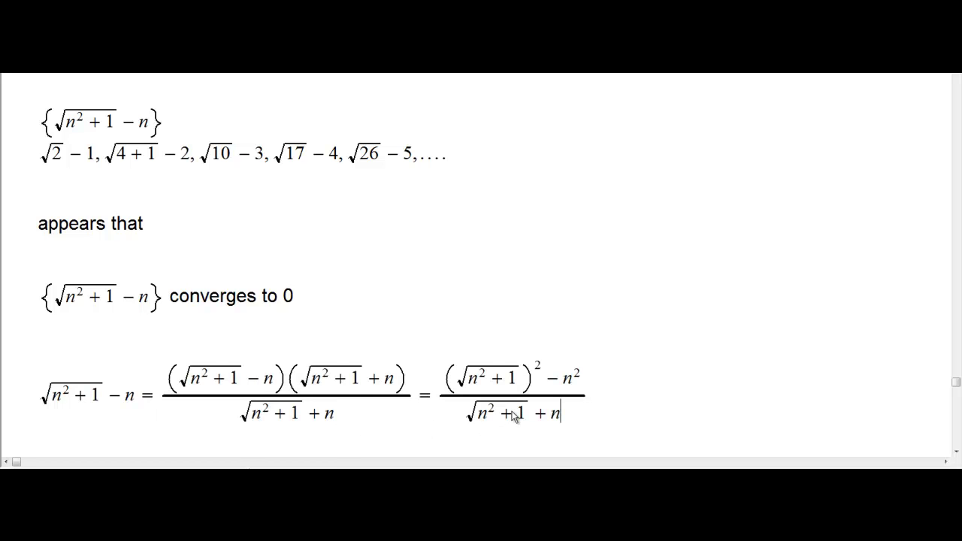
{"action": "left_click", "coordinate": [621, 398]}
Add = and a new fraction whose numerator is n²+1−n²
{"action": "type", "text": "="}
{"action": "key", "text": "ctrl+f"}
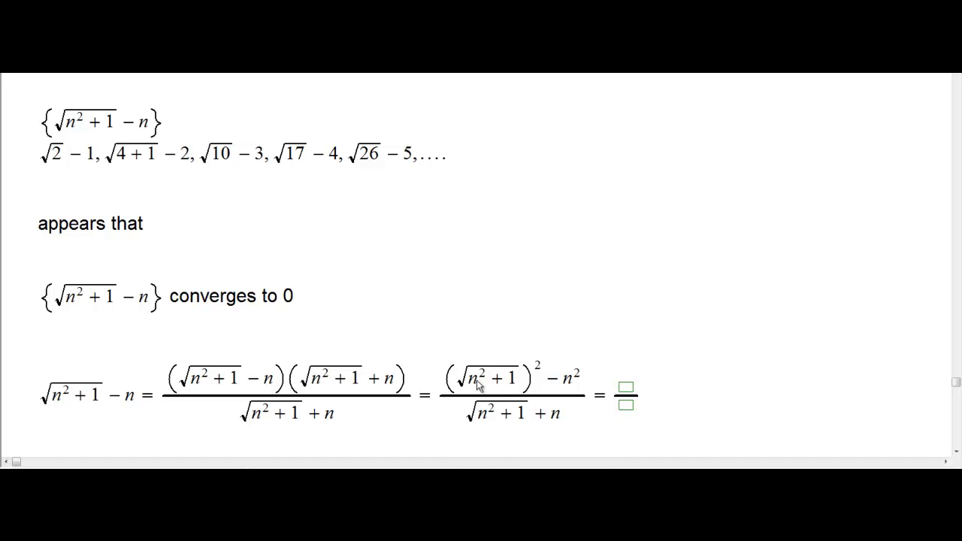
{"action": "left_click_drag", "start_coordinate": [469, 385], "coordinate": [515, 382]}
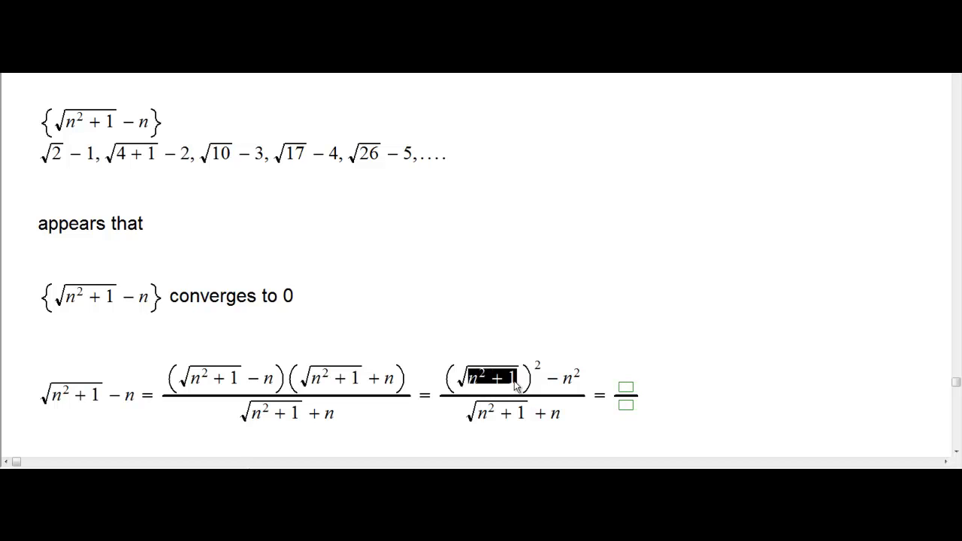
{"action": "left_click", "coordinate": [632, 388]}
{"action": "type", "text": "n²+1"}
{"action": "type", "text": "-n"}
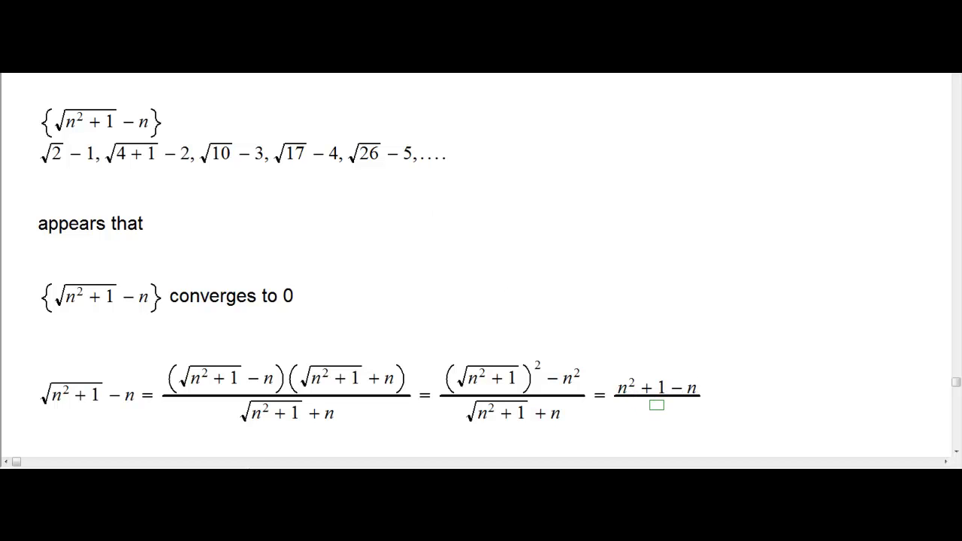
{"action": "key", "text": "ctrl+h"}
{"action": "type", "text": "2"}
Fill that fraction's denominator with √(n²+1)+n
{"action": "left_click_drag", "start_coordinate": [468, 412], "coordinate": [554, 425]}
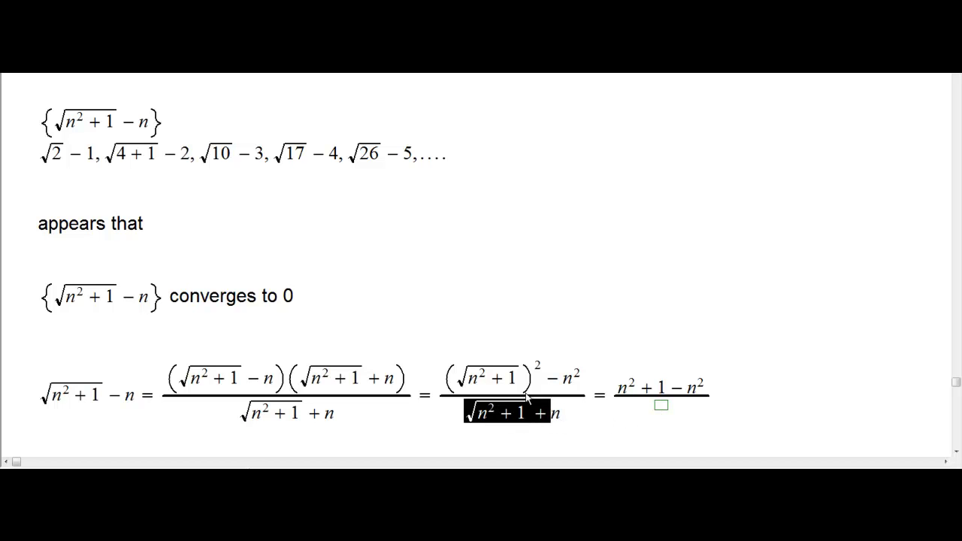
{"action": "left_click", "coordinate": [572, 417]}
{"action": "left_click_drag", "start_coordinate": [572, 417], "coordinate": [483, 410]}
{"action": "left_click", "coordinate": [667, 408]}
{"action": "key", "text": "ctrl+v"}
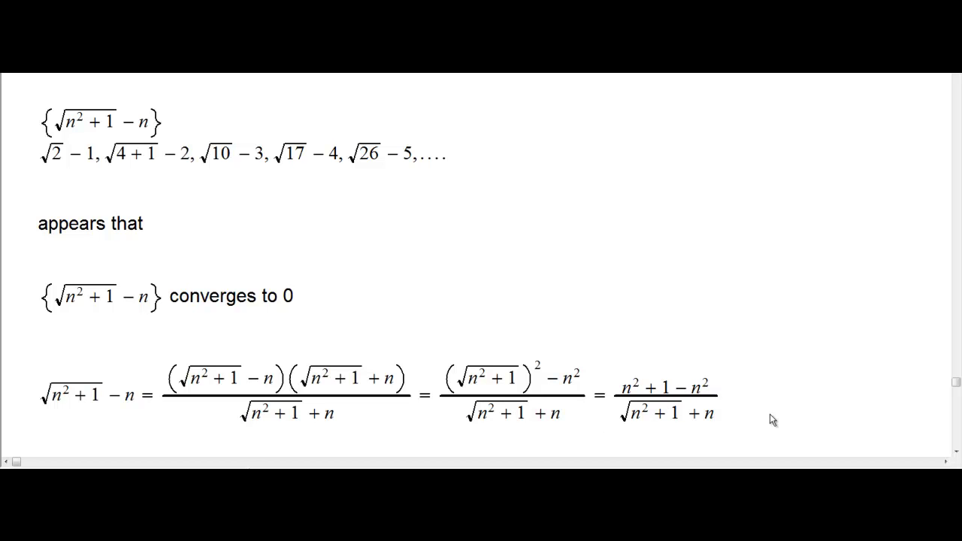
Append = 1/(√(n²+1)+n) → 0 to finish the equation
{"action": "left_click", "coordinate": [767, 413]}
{"action": "type", "text": "="}
{"action": "key", "text": "ctrl+f"}
{"action": "type", "text": "1/"}
{"action": "left_click_drag", "start_coordinate": [618, 412], "coordinate": [718, 420]}
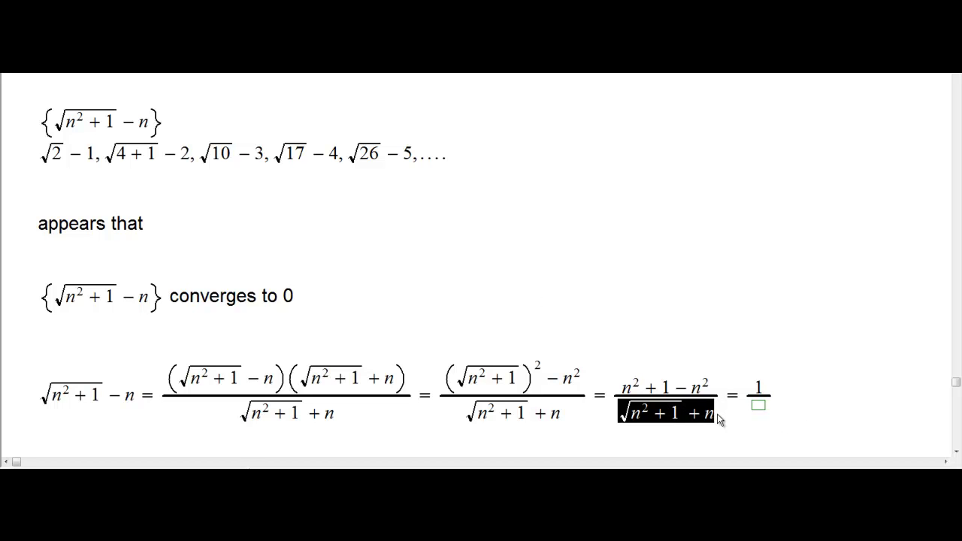
{"action": "key", "text": "ctrl+c"}
{"action": "left_click", "coordinate": [759, 406]}
{"action": "key", "text": "ctrl+v"}
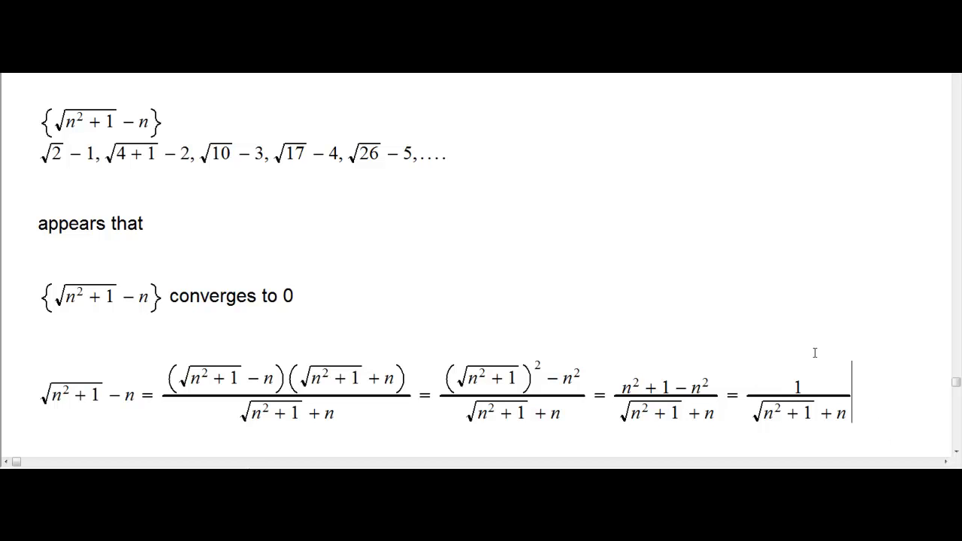
{"action": "type", "text": "->0"}
{"action": "key", "text": "Return"}
{"action": "key", "text": "Return"}
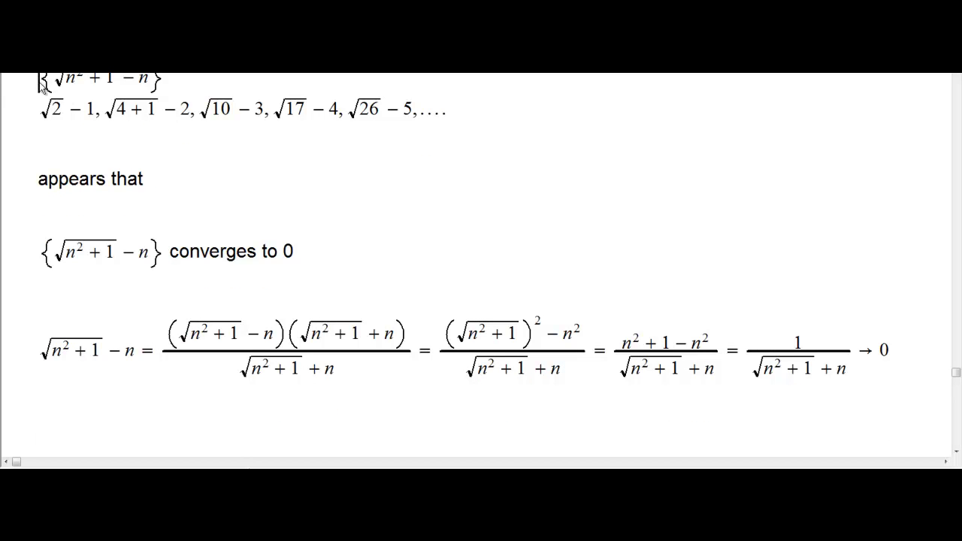
Add a new line below the derivation headed 'Example 6:'
{"action": "left_click_drag", "start_coordinate": [41, 84], "coordinate": [88, 87]}
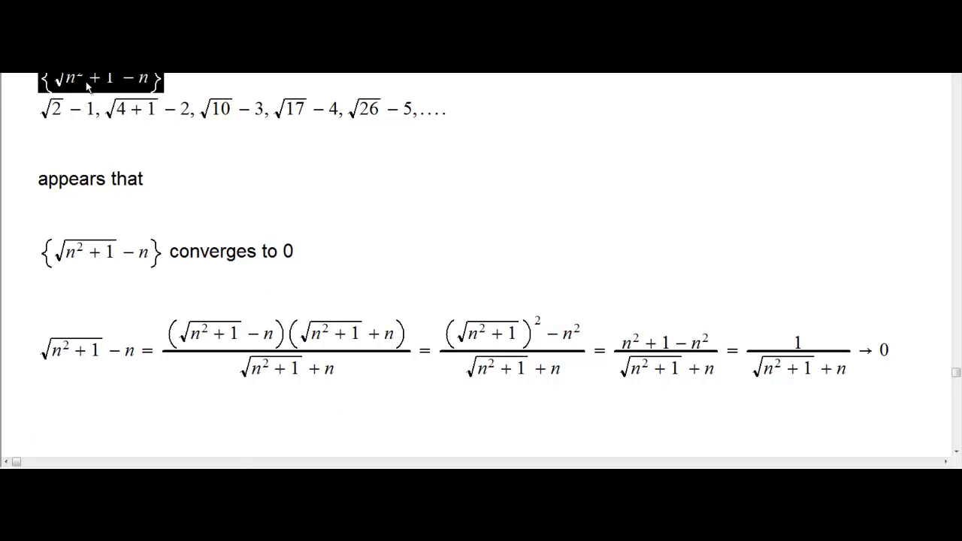
{"action": "left_click", "coordinate": [193, 418]}
{"action": "key", "text": "Return"}
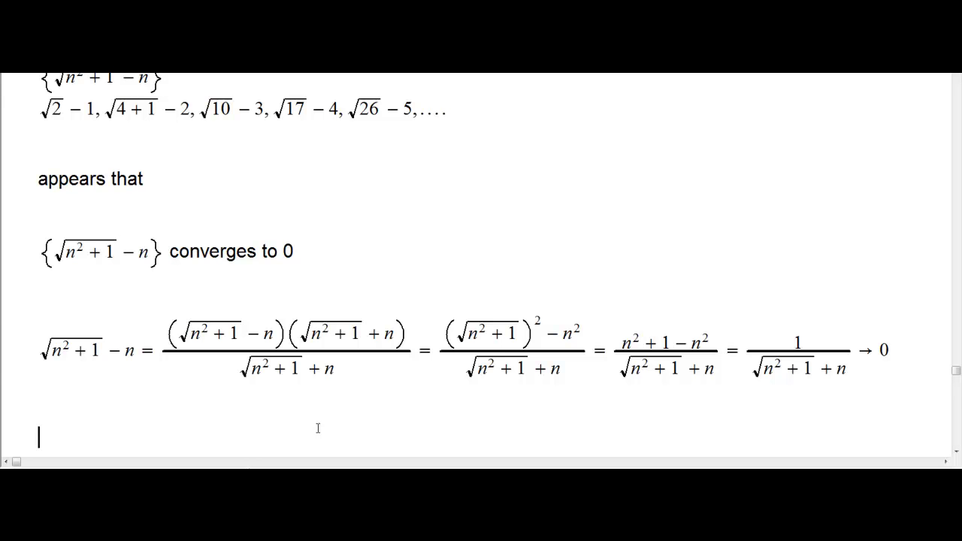
{"action": "scroll", "coordinate": [318, 428], "scroll_direction": "up", "scroll_amount": 2}
{"action": "scroll", "coordinate": [318, 427], "scroll_direction": "down", "scroll_amount": 6}
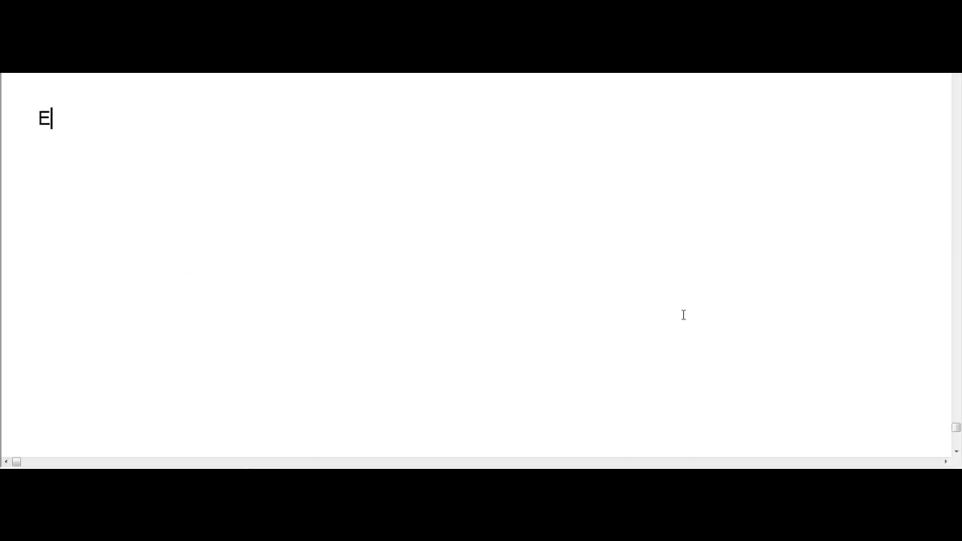
{"action": "type", "text": "mple "}
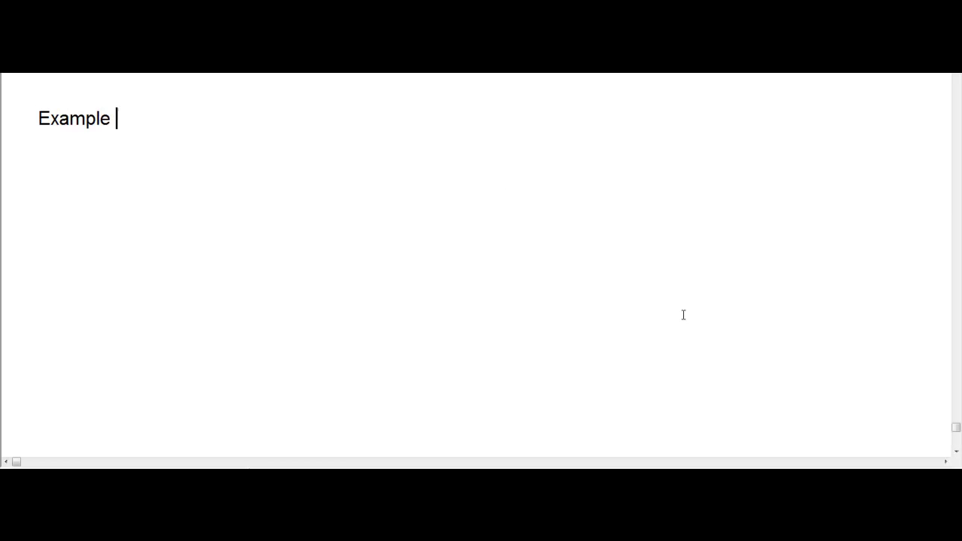
{"action": "type", "text": "6:"}
{"action": "key", "text": "Return"}
Paste the sequence formula beneath it, changing the 1 under the root to n
{"action": "key", "text": "ctrl+v"}
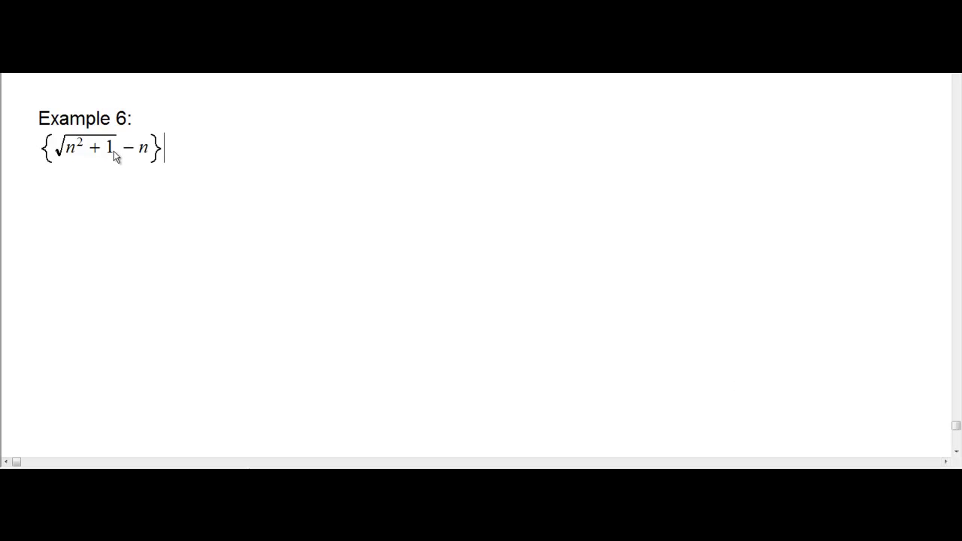
{"action": "key", "text": "BackSpace"}
{"action": "type", "text": "n"}
{"action": "left_click", "coordinate": [397, 169]}
{"action": "key", "text": "Return"}
{"action": "left_click", "coordinate": [54, 151]}
{"action": "left_click_drag", "start_coordinate": [57, 154], "coordinate": [152, 154]}
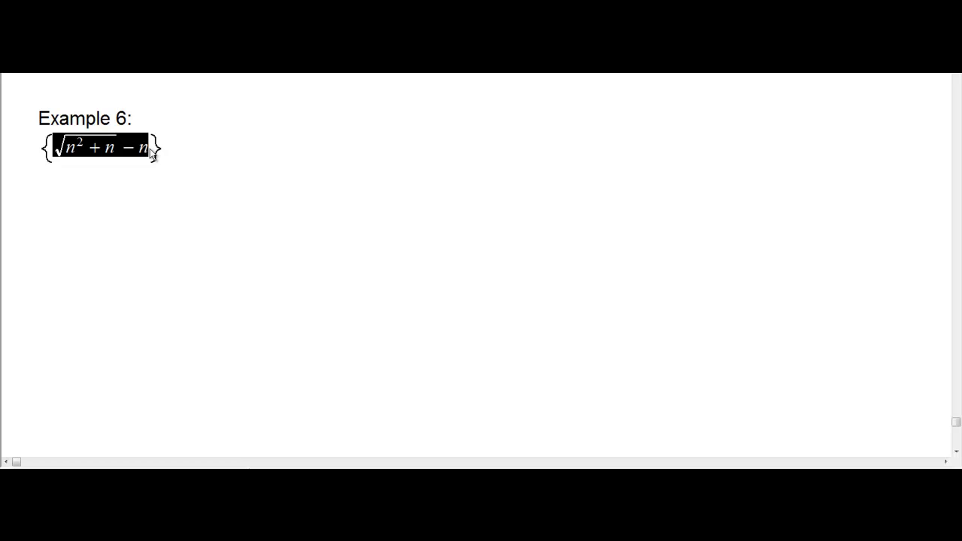
Start the term list with √2 − 1, below the formula
{"action": "key", "text": "ctrl+c"}
{"action": "left_click", "coordinate": [204, 211]}
{"action": "key", "text": "ctrl+v"}
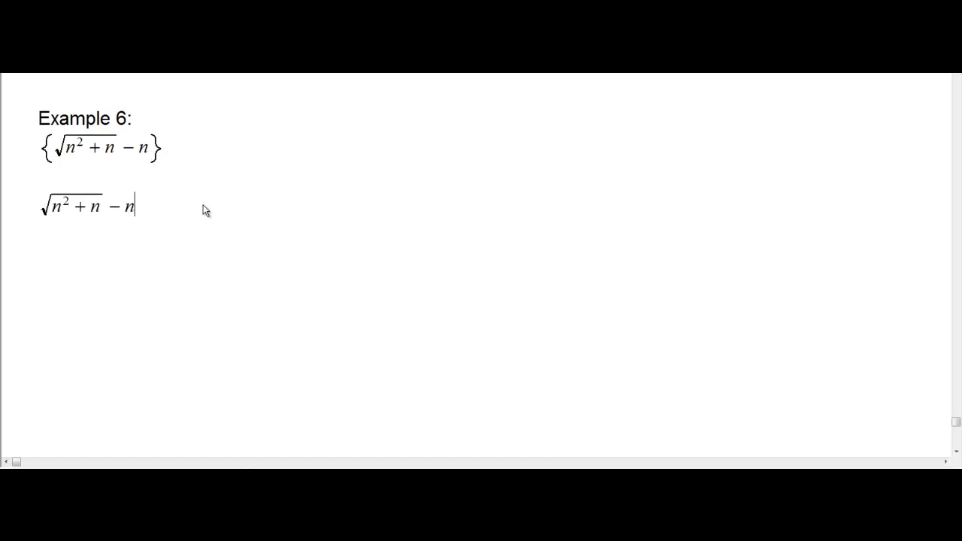
{"action": "left_click_drag", "start_coordinate": [54, 212], "coordinate": [98, 212]}
{"action": "type", "text": "2"}
{"action": "left_click", "coordinate": [165, 209]}
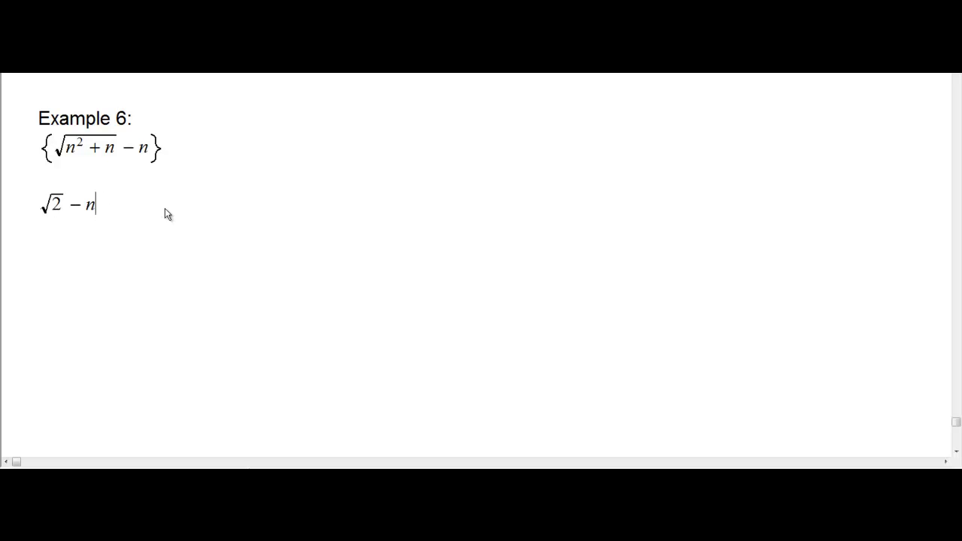
{"action": "key", "text": "BackSpace"}
{"action": "type", "text": "1,"}
Add the second term √6 − 2, to the list
{"action": "key", "text": "ctrl+v"}
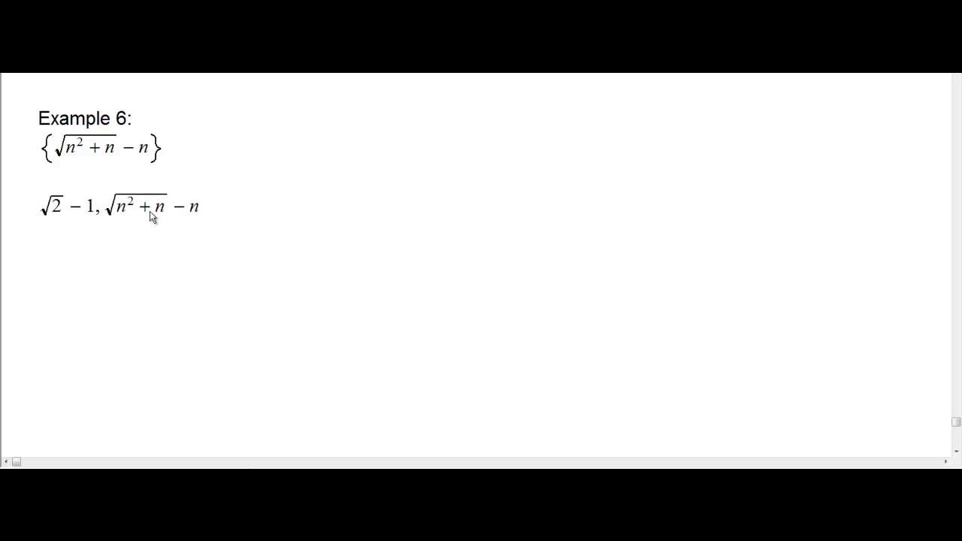
{"action": "left_click", "coordinate": [164, 209]}
{"action": "left_click_drag", "start_coordinate": [165, 212], "coordinate": [92, 207]}
{"action": "type", "text": "6"}
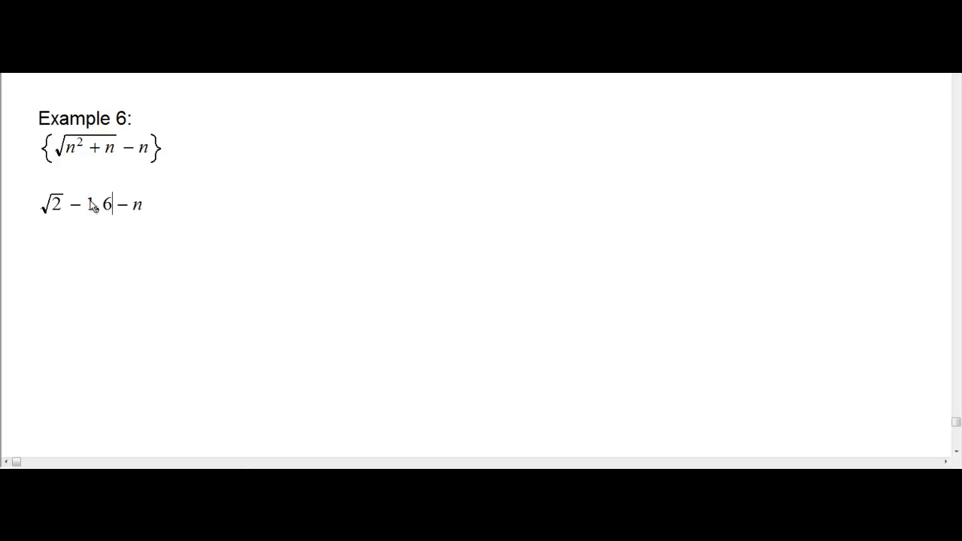
{"action": "key", "text": "BackSpace"}
{"action": "key", "text": "ctrl+r"}
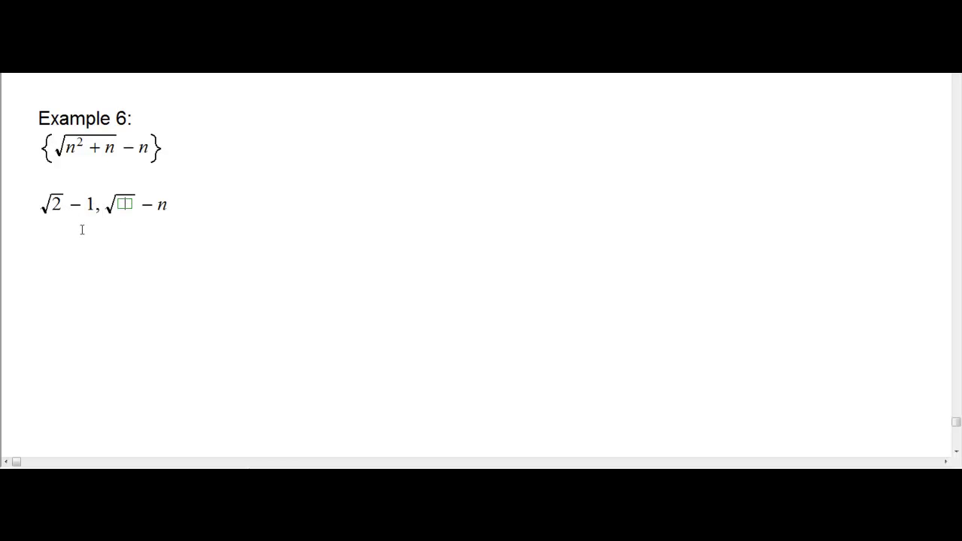
{"action": "type", "text": "6"}
{"action": "left_click", "coordinate": [178, 208]}
{"action": "key", "text": "BackSpace"}
{"action": "type", "text": "2,"}
Add the third term √12 − 3, to the list
{"action": "key", "text": "ctrl+v"}
{"action": "left_click_drag", "start_coordinate": [183, 209], "coordinate": [230, 212]}
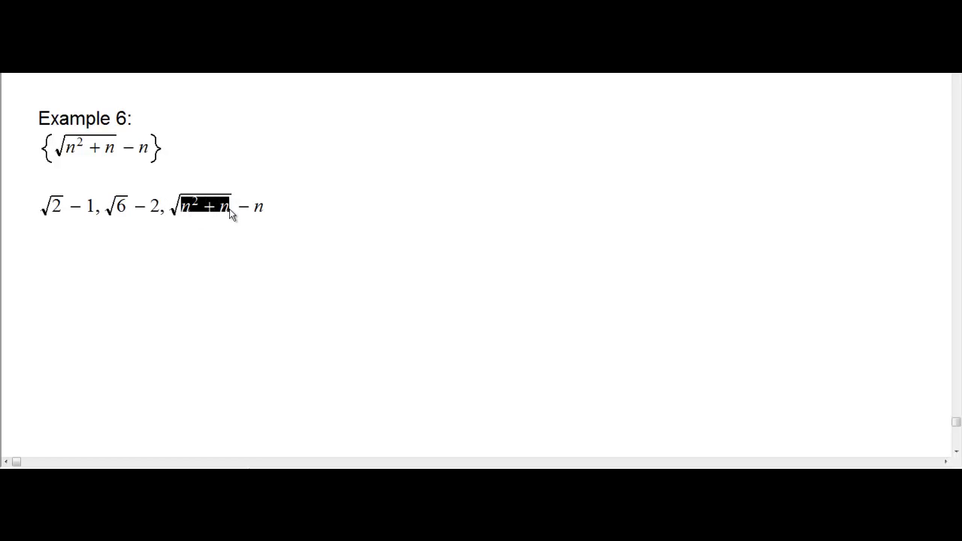
{"action": "type", "text": "12"}
{"action": "left_click", "coordinate": [275, 213]}
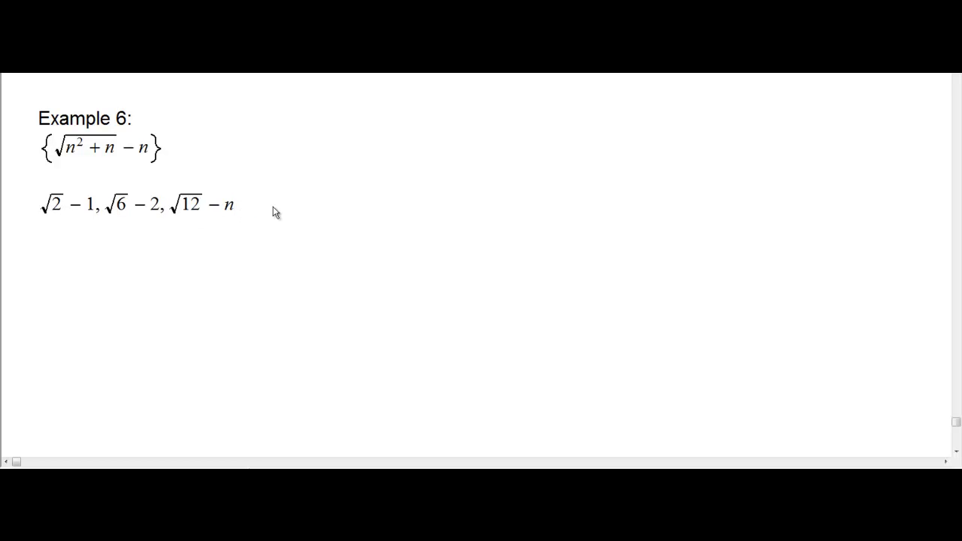
{"action": "key", "text": "BackSpace"}
{"action": "type", "text": "3,"}
Add √20 − 4 and a closing ellipsis, then switch to the Excel sheet
{"action": "key", "text": "ctrl+v"}
{"action": "left_click_drag", "start_coordinate": [260, 218], "coordinate": [305, 216]}
{"action": "type", "text": "20"}
{"action": "left_click", "coordinate": [333, 211]}
{"action": "key", "text": "BackSpace"}
{"action": "type", "text": "4"}
{"action": "key", "text": "Return"}
{"action": "key", "text": "BackSpace"}
{"action": "type", "text": "..."}
{"action": "key", "text": "alt+Tab"}
Widen column C and format it as bold 22-point text
{"action": "left_click", "coordinate": [531, 336]}
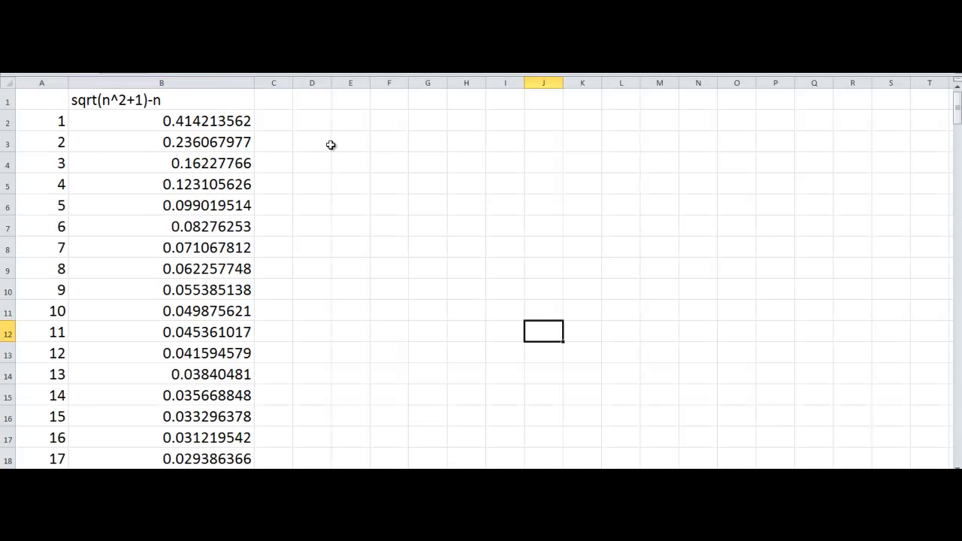
{"action": "left_click_drag", "start_coordinate": [293, 84], "coordinate": [420, 84]}
{"action": "left_click", "coordinate": [300, 103]}
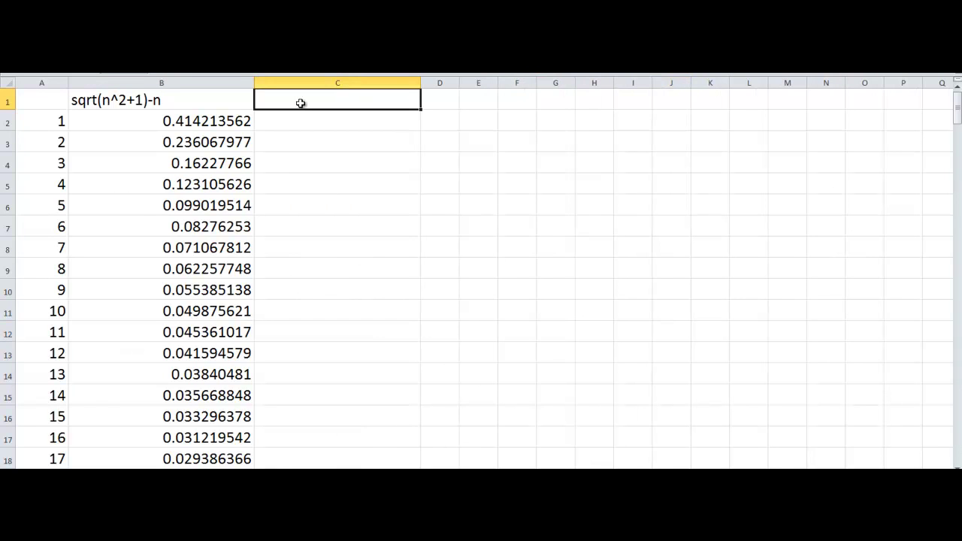
{"action": "type", "text": "sqrt"}
{"action": "left_click", "coordinate": [323, 83]}
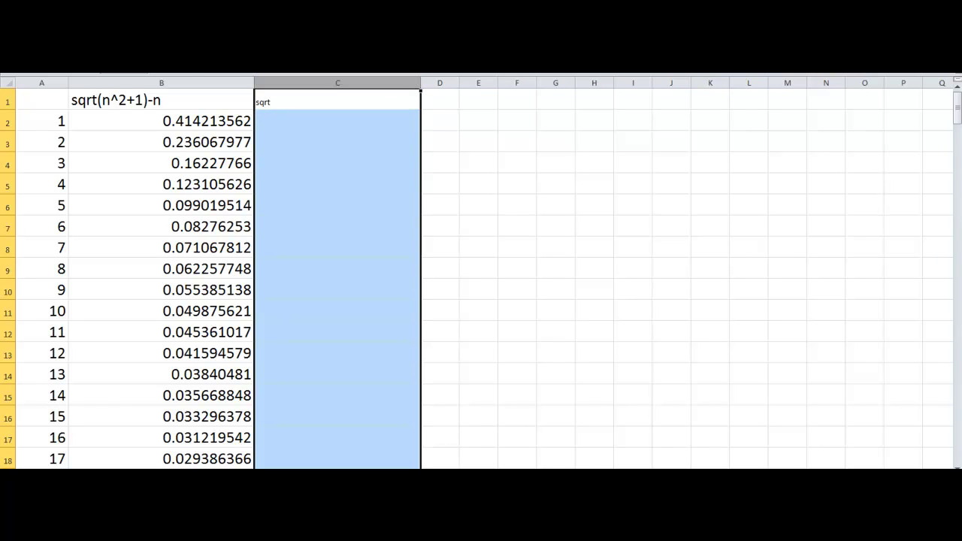
{"action": "left_click", "coordinate": [183, 21]}
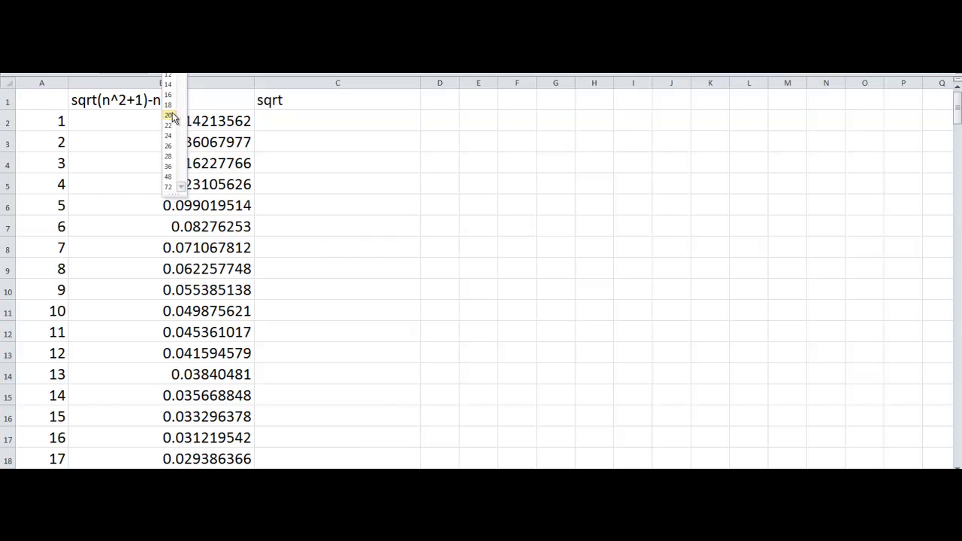
{"action": "left_click", "coordinate": [172, 126]}
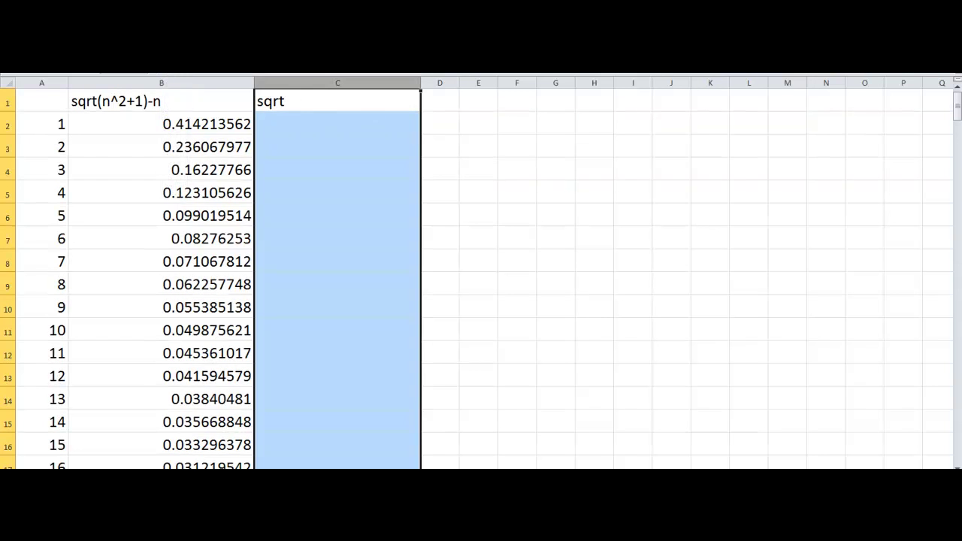
{"action": "key", "text": "ctrl+b"}
Enter the heading sqrt((n^2)+n)-n in cell C1
{"action": "left_click", "coordinate": [327, 103]}
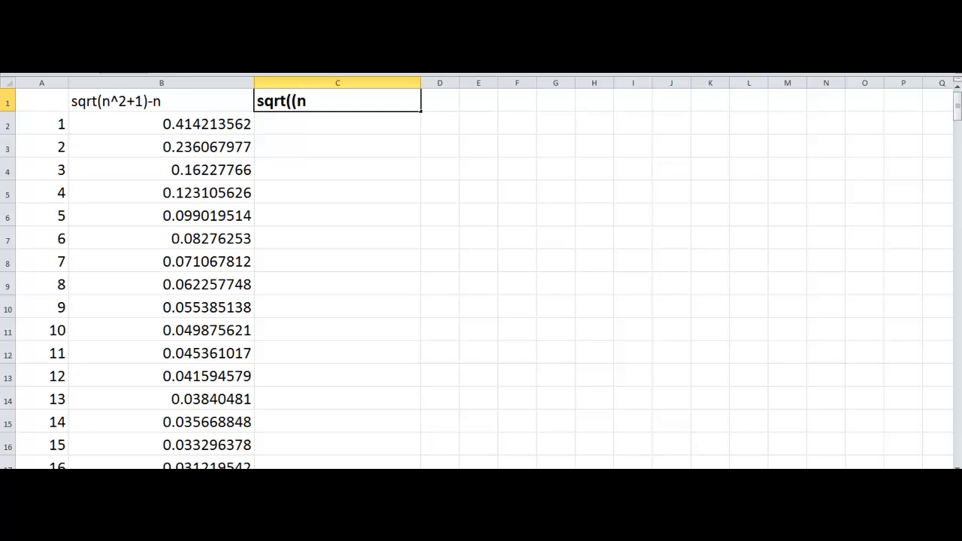
{"action": "type", "text": "((n^2"}
{"action": "type", "text": "N)"}
{"action": "key", "text": "BackSpace"}
{"action": "key", "text": "BackSpace"}
{"action": "type", "text": "n)-n"}
{"action": "left_click", "coordinate": [318, 118]}
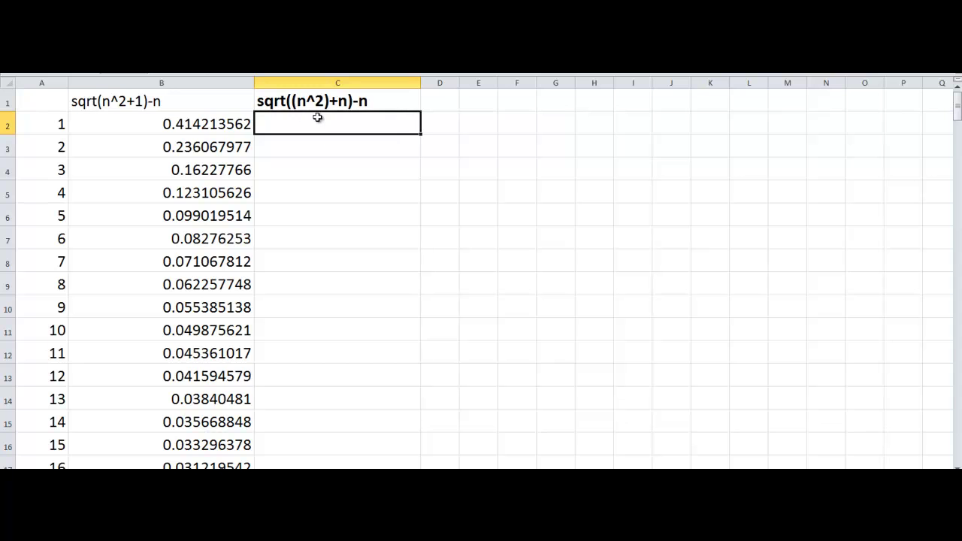
Enter =SQRT(A2+A2^2)-A2 in C2, giving 0.414213562 for n = 1
{"action": "type", "text": "="}
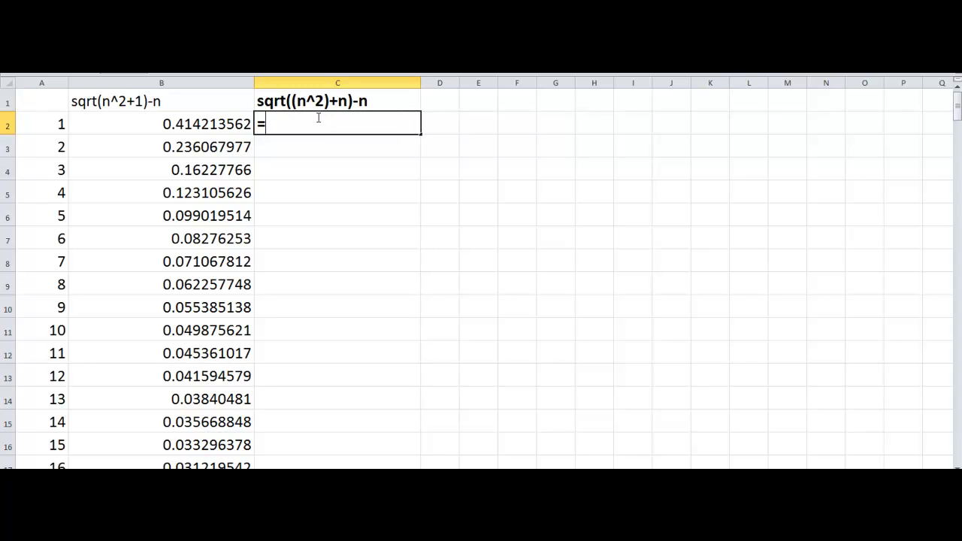
{"action": "type", "text": "sqrt"}
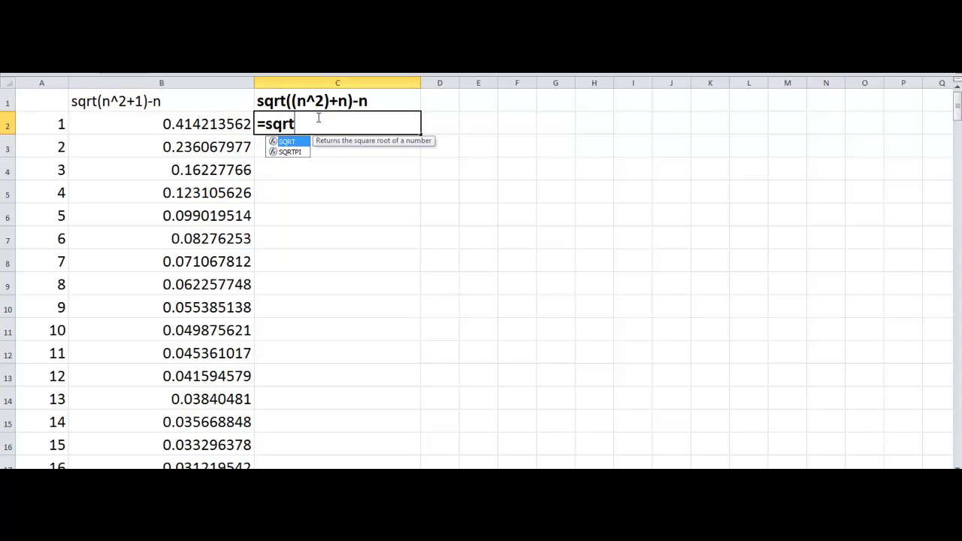
{"action": "type", "text": "("}
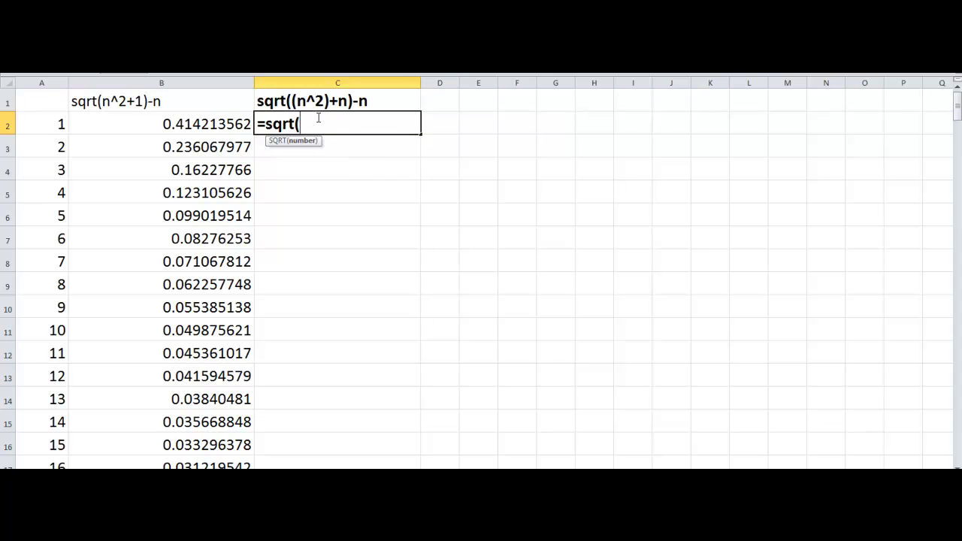
{"action": "left_click", "coordinate": [54, 127]}
{"action": "type", "text": "+"}
{"action": "left_click", "coordinate": [36, 125]}
{"action": "type", "text": "^2"}
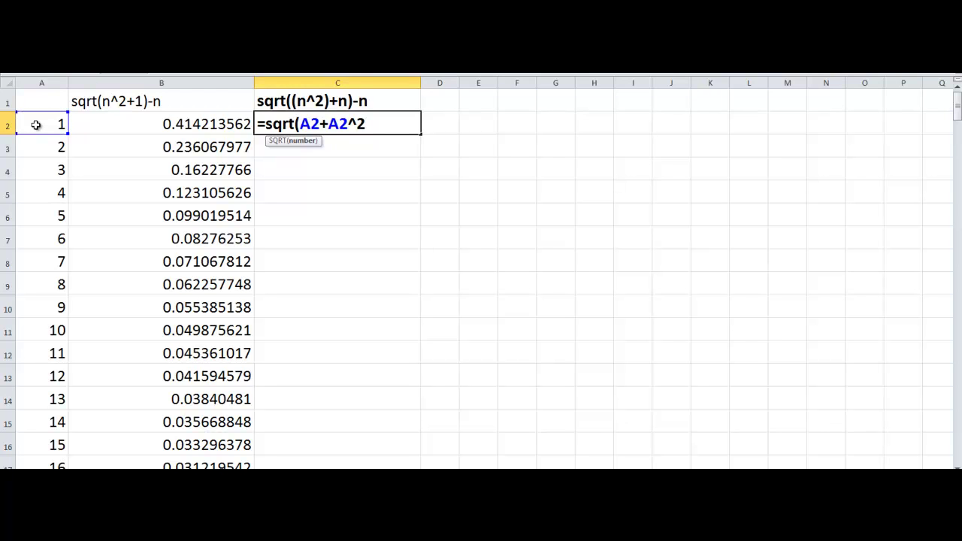
{"action": "type", "text": ")-"}
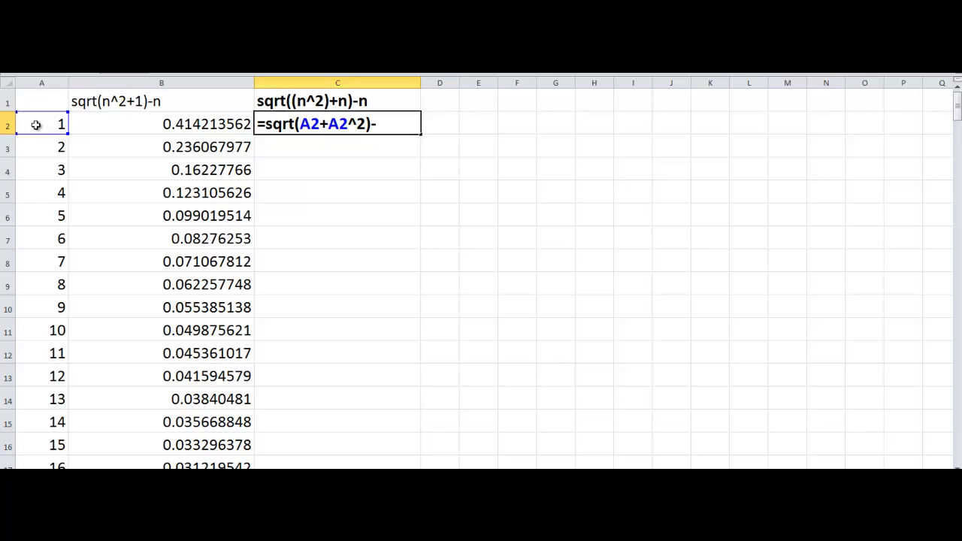
{"action": "left_click", "coordinate": [36, 125]}
{"action": "key", "text": "Return"}
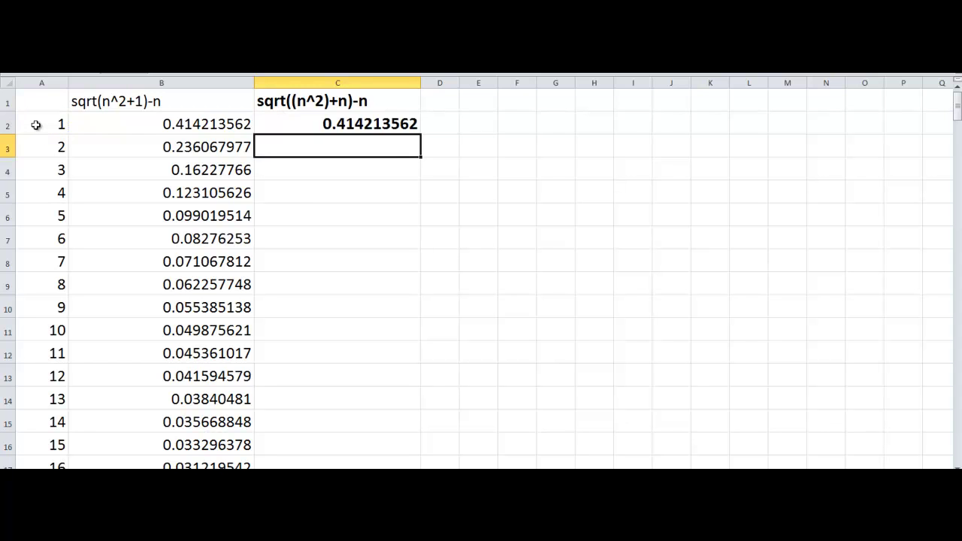
{"action": "left_click", "coordinate": [367, 123]}
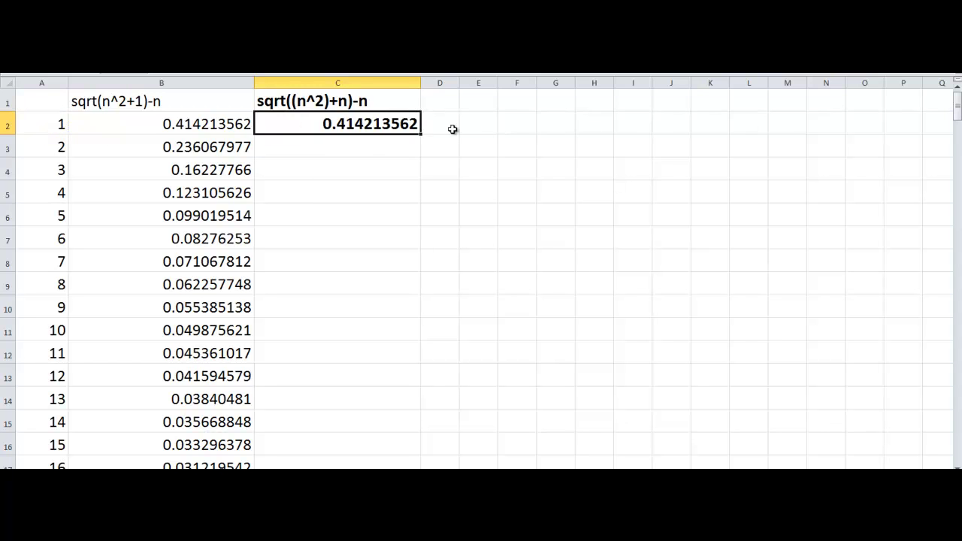
Fill the C2 formula down alongside the existing n values
{"action": "double_click", "coordinate": [422, 134]}
{"action": "scroll", "coordinate": [698, 269], "scroll_direction": "down", "scroll_amount": 20}
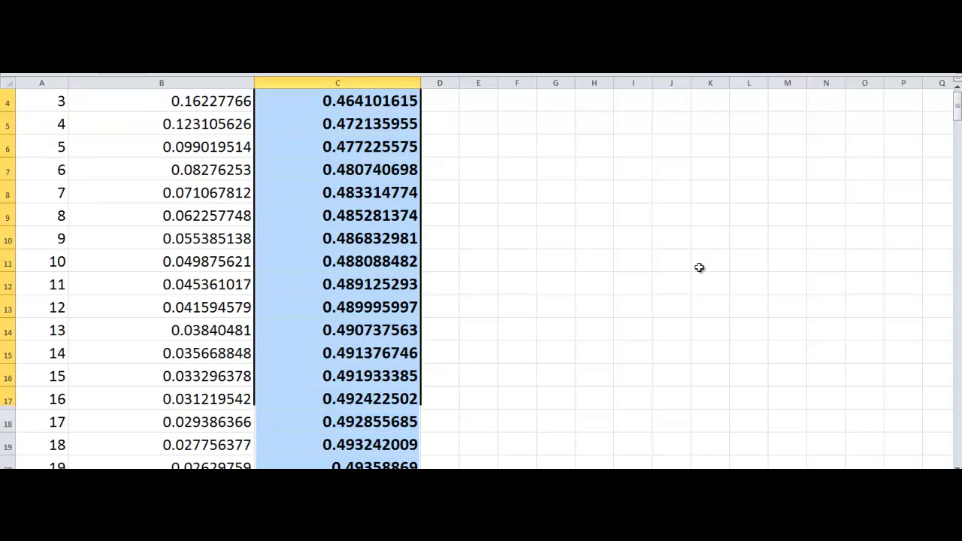
{"action": "scroll", "coordinate": [713, 296], "scroll_direction": "down", "scroll_amount": 20}
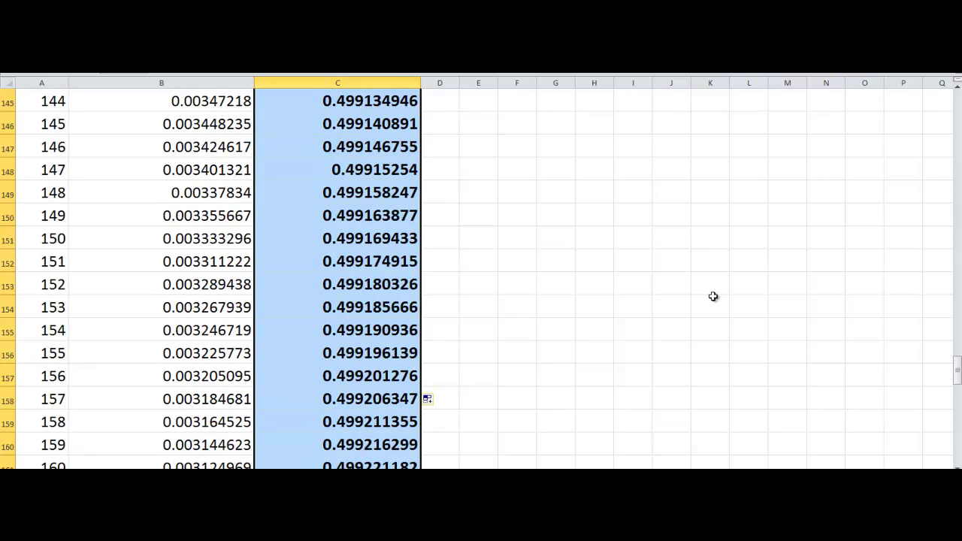
{"action": "scroll", "coordinate": [712, 296], "scroll_direction": "up", "scroll_amount": 2}
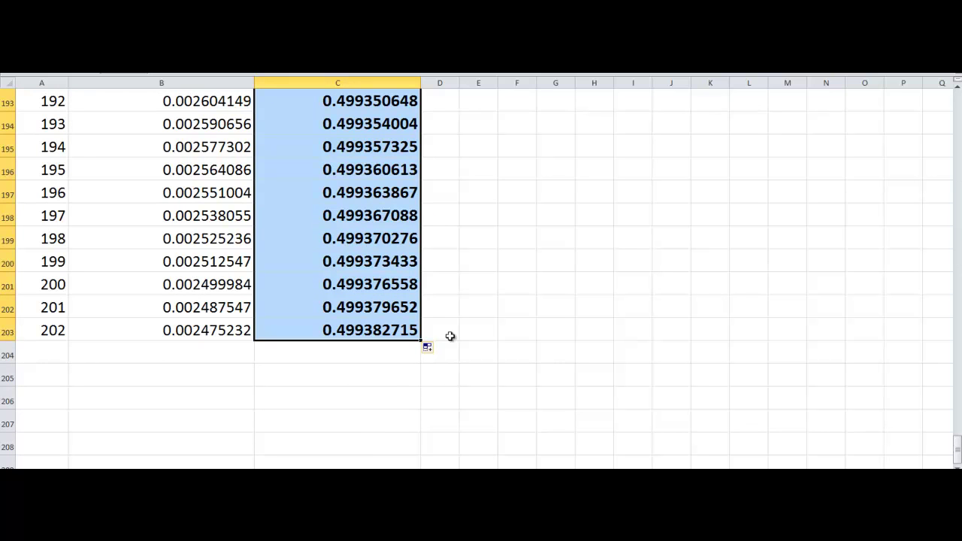
Extend the n column from 203 onward and fill column C down to match
{"action": "left_click", "coordinate": [51, 343]}
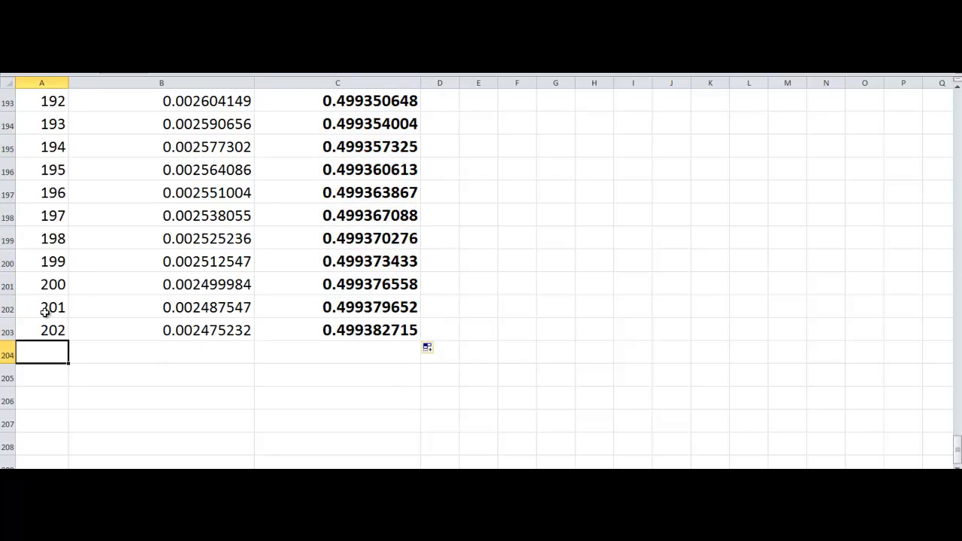
{"action": "type", "text": "203"}
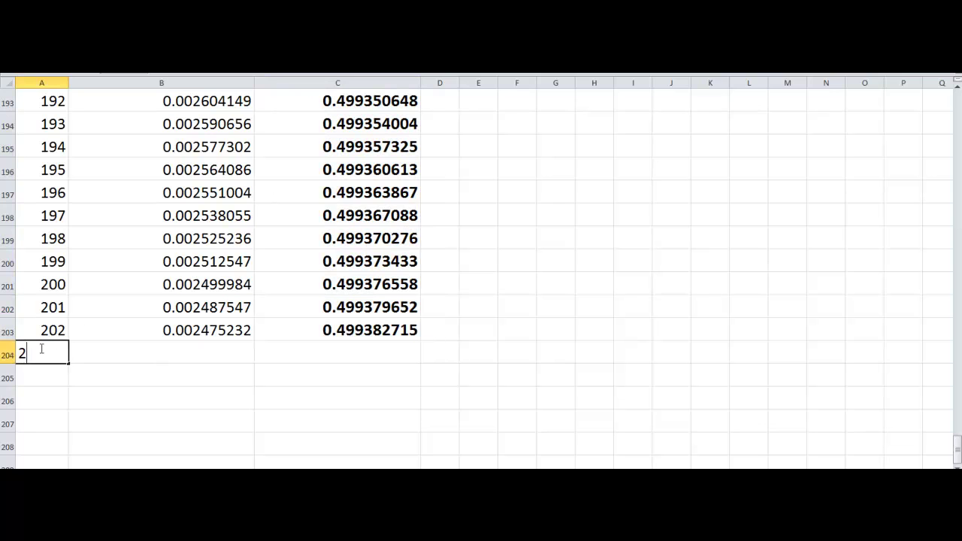
{"action": "left_click", "coordinate": [161, 368]}
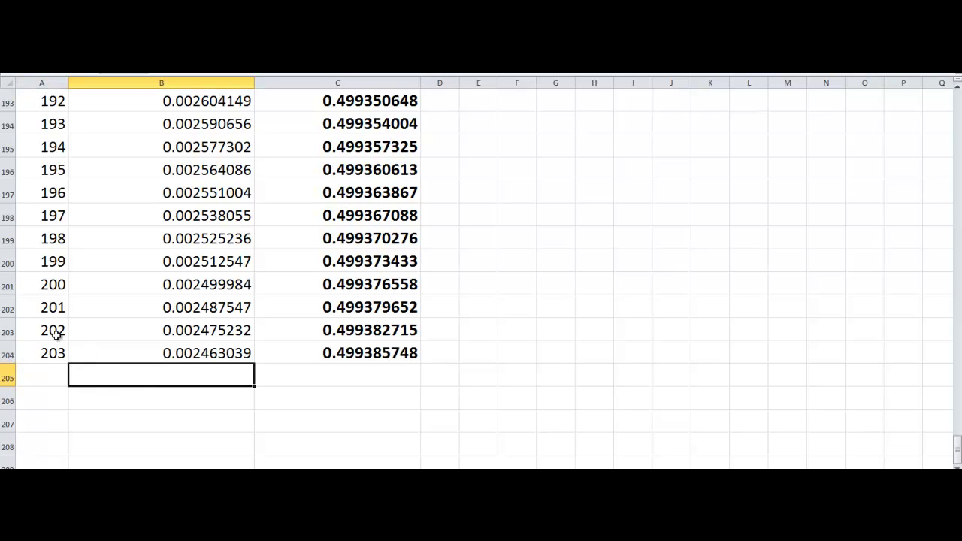
{"action": "left_click_drag", "start_coordinate": [54, 331], "coordinate": [71, 430]}
{"action": "scroll", "coordinate": [430, 351], "scroll_direction": "up", "scroll_amount": 11}
{"action": "scroll", "coordinate": [430, 352], "scroll_direction": "up", "scroll_amount": 17}
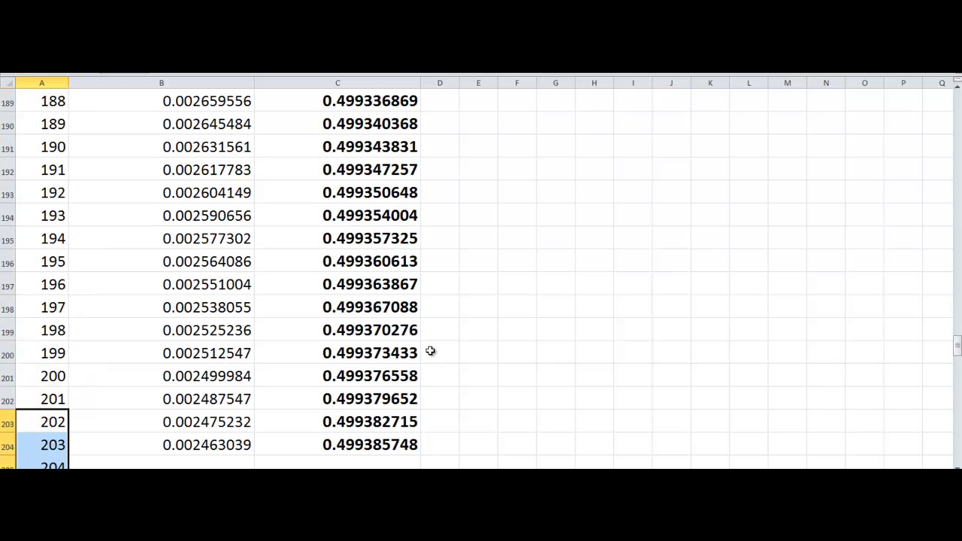
{"action": "scroll", "coordinate": [393, 382], "scroll_direction": "down", "scroll_amount": 3}
{"action": "left_click", "coordinate": [382, 246]}
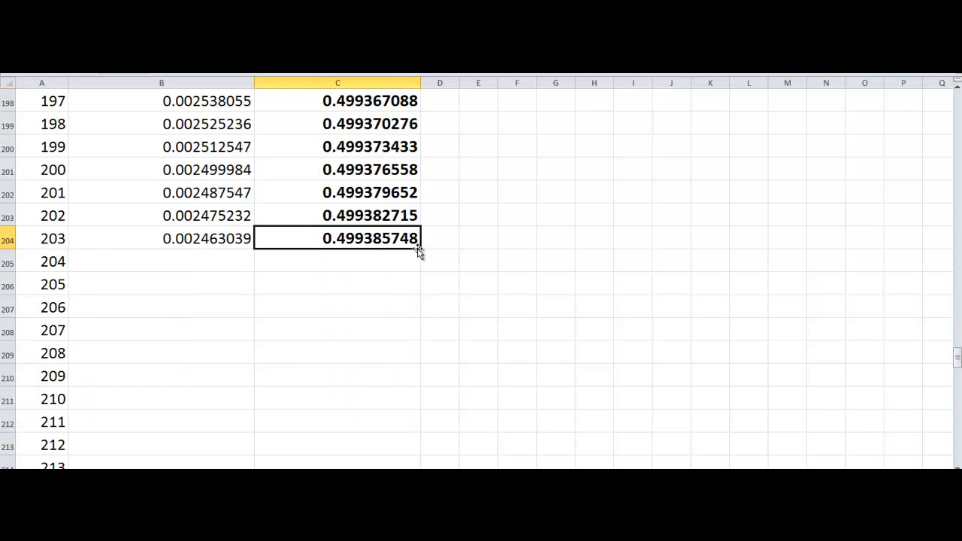
{"action": "double_click", "coordinate": [420, 249]}
{"action": "scroll", "coordinate": [579, 351], "scroll_direction": "down", "scroll_amount": 20}
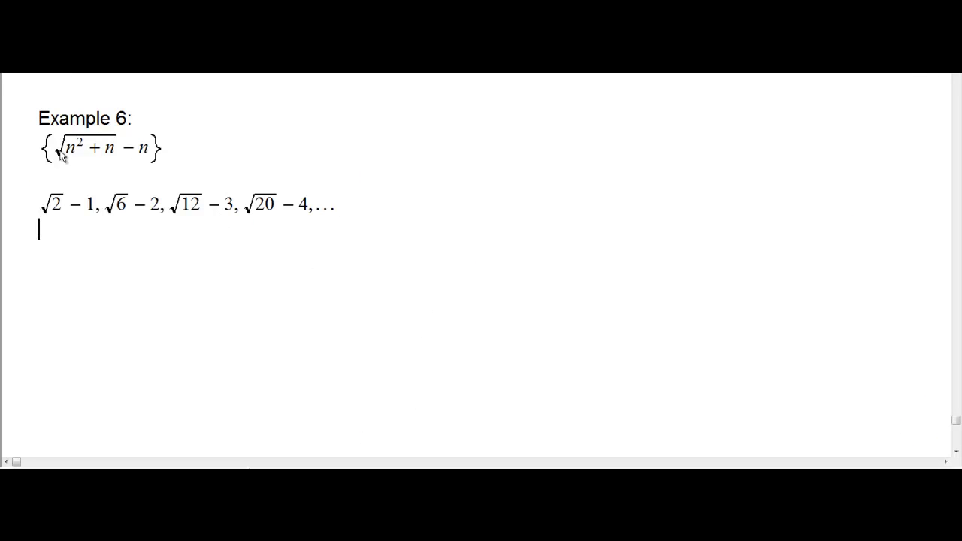
Copy √(n²+n) − n from under Example 6 onto the empty line below the terms
{"action": "left_click_drag", "start_coordinate": [60, 154], "coordinate": [153, 152]}
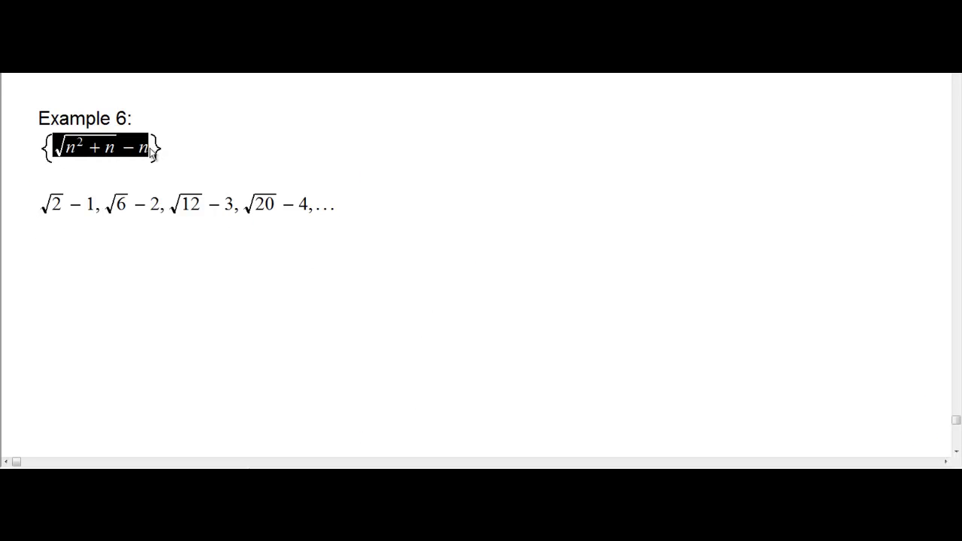
{"action": "key", "text": "ctrl+c"}
{"action": "left_click", "coordinate": [234, 265]}
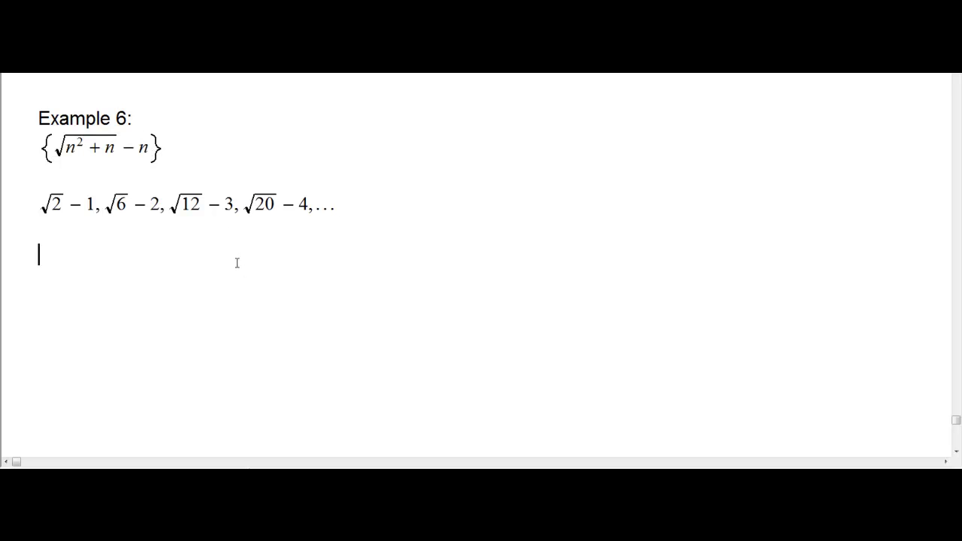
{"action": "key", "text": "ctrl+v"}
Add = and a fraction whose numerator is (√(n²+n) − n)(√(n²+n) + n)
{"action": "type", "text": "="}
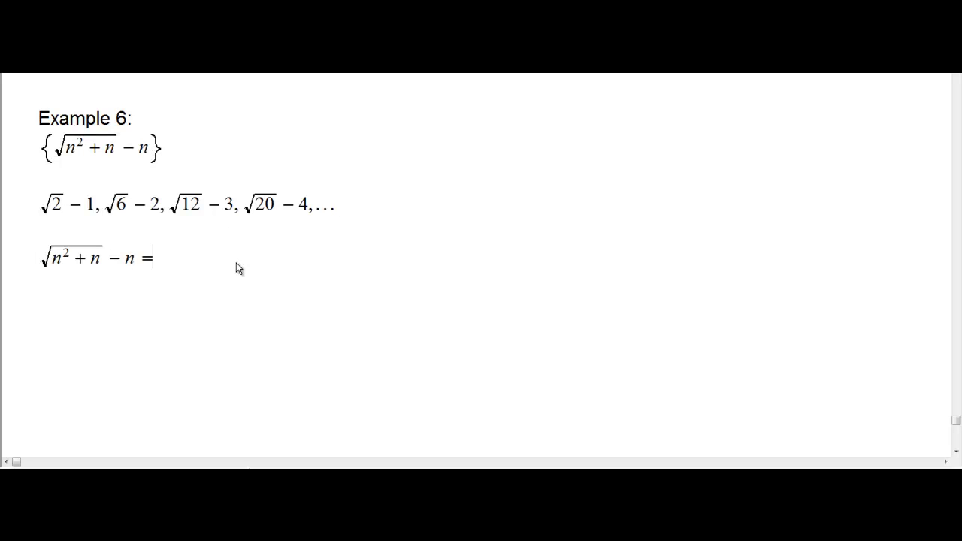
{"action": "key", "text": "ctrl+f"}
{"action": "key", "text": "ctrl+9"}
{"action": "left_click_drag", "start_coordinate": [137, 266], "coordinate": [51, 263]}
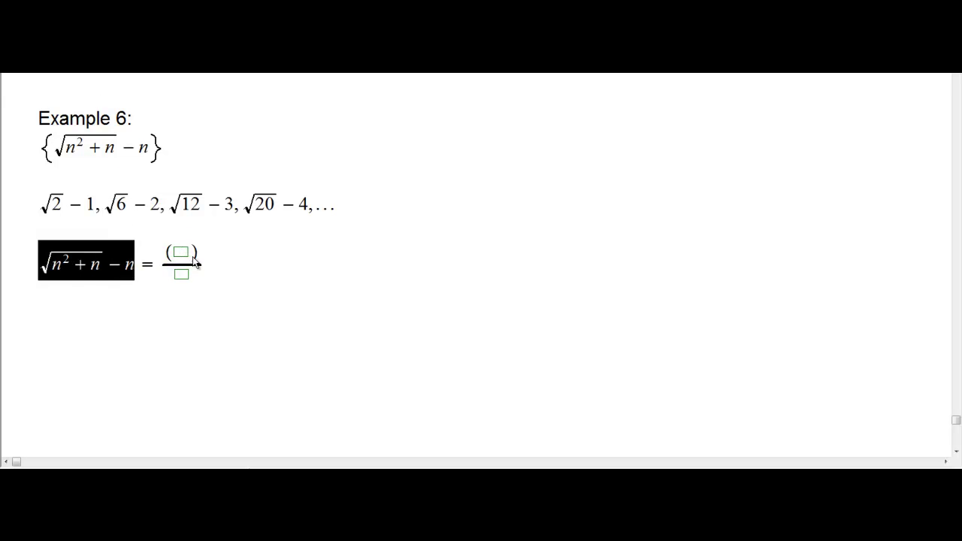
{"action": "left_click", "coordinate": [193, 257]}
{"action": "key", "text": "ctrl+v"}
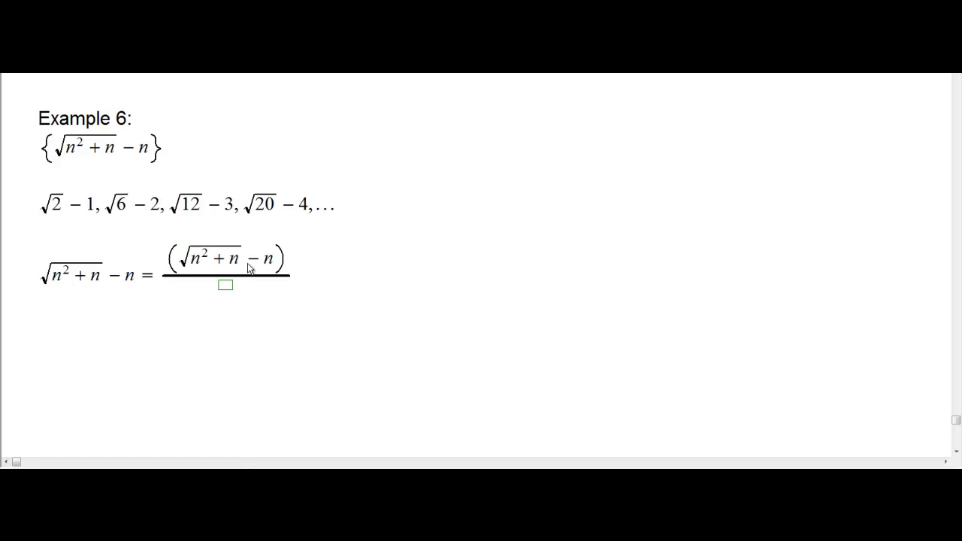
{"action": "left_click_drag", "start_coordinate": [287, 263], "coordinate": [276, 261]}
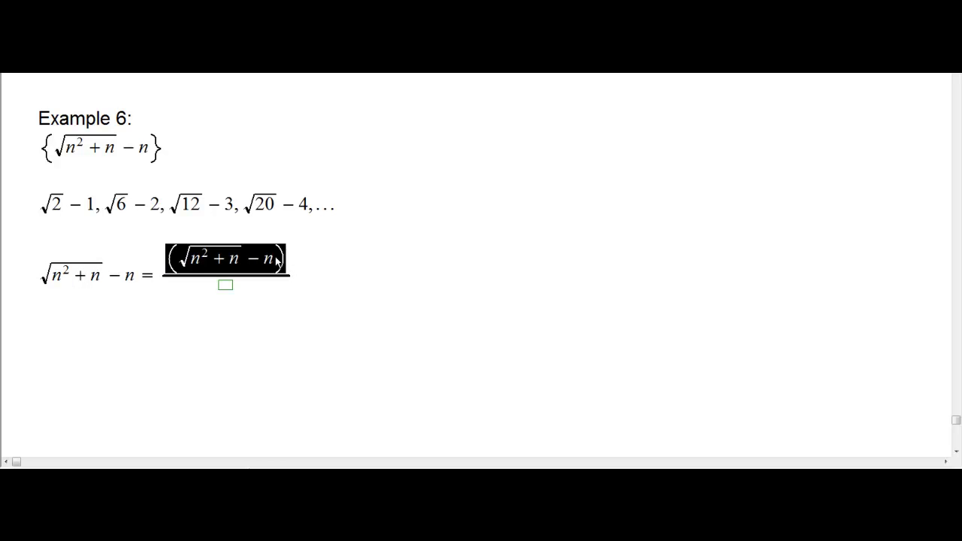
{"action": "left_click", "coordinate": [288, 258]}
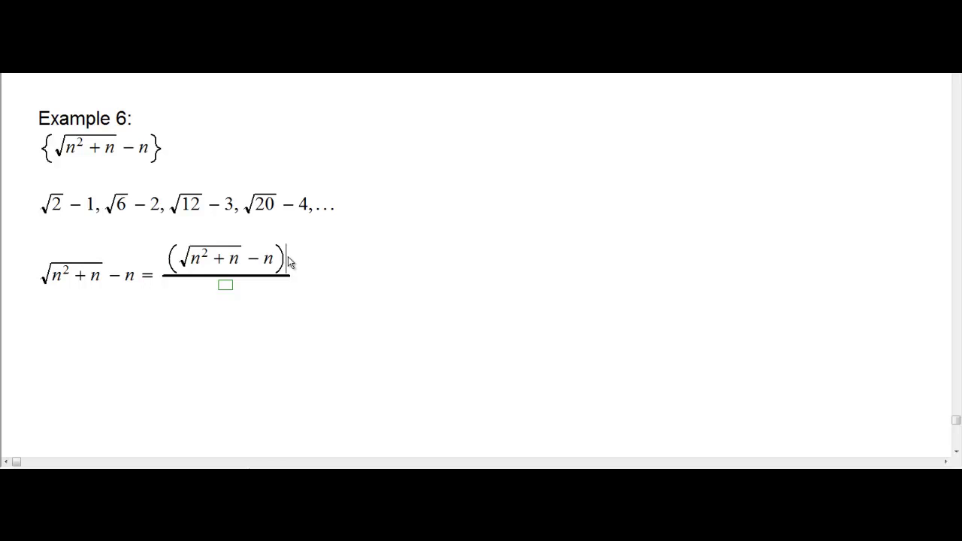
{"action": "key", "text": "ctrl+v"}
{"action": "left_click", "coordinate": [382, 259]}
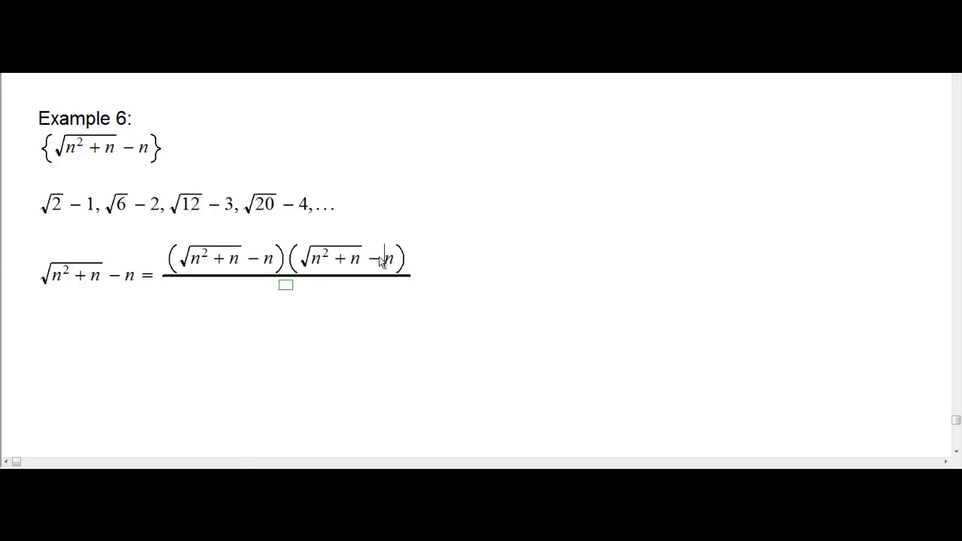
{"action": "key", "text": "BackSpace"}
{"action": "type", "text": "+"}
{"action": "left_click", "coordinate": [406, 261]}
Copy the conjugate √(n²+n) + n into that fraction's denominator
{"action": "left_click_drag", "start_coordinate": [404, 263], "coordinate": [388, 264]}
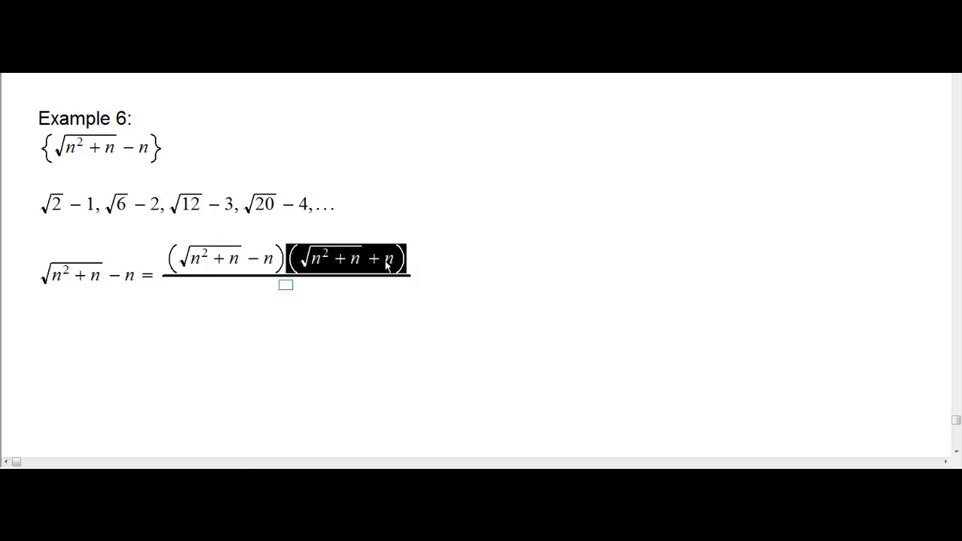
{"action": "key", "text": "ctrl+c"}
{"action": "left_click", "coordinate": [284, 287]}
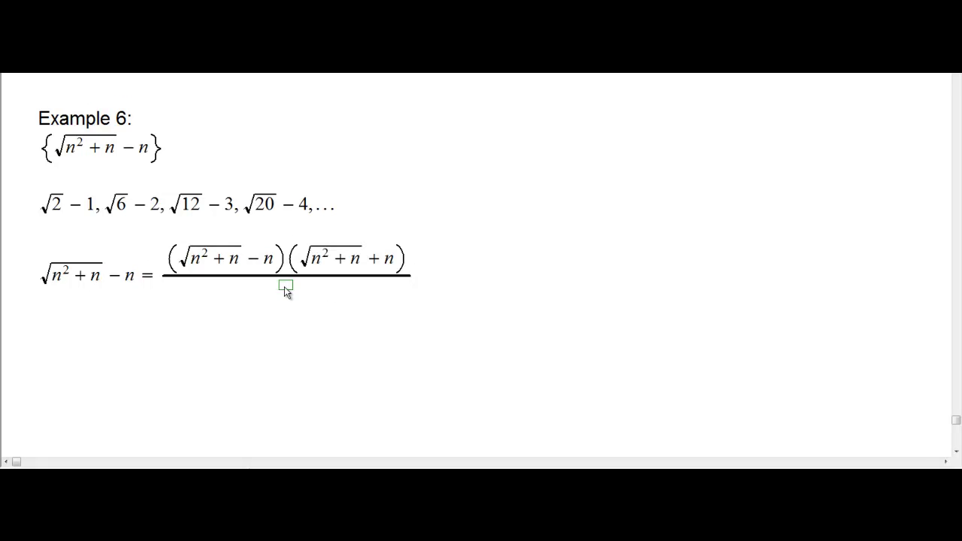
{"action": "key", "text": "ctrl+v"}
Add = and a new fraction with numerator n² + n − n²
{"action": "left_click", "coordinate": [431, 297]}
{"action": "type", "text": "="}
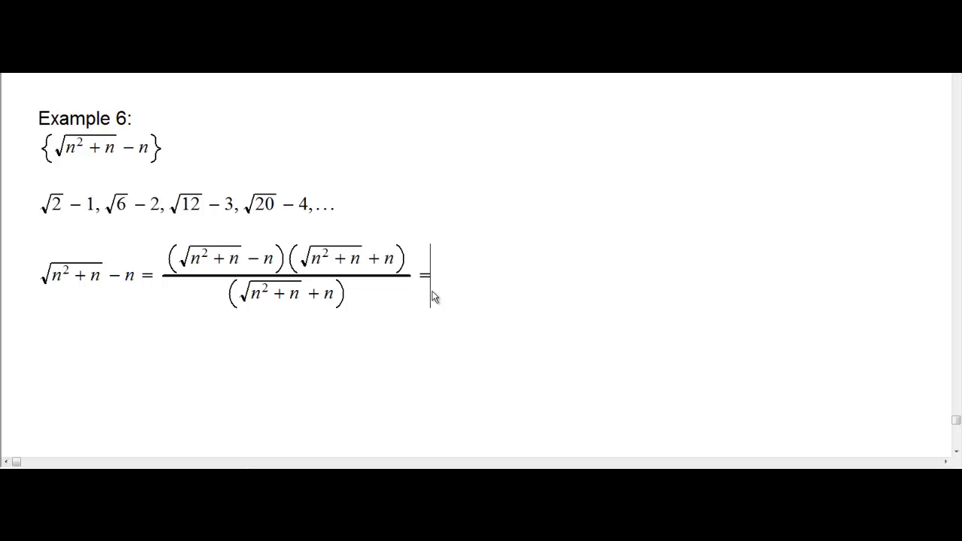
{"action": "key", "text": "ctrl+f"}
{"action": "left_click", "coordinate": [179, 259]}
{"action": "left_click_drag", "start_coordinate": [194, 260], "coordinate": [238, 261]}
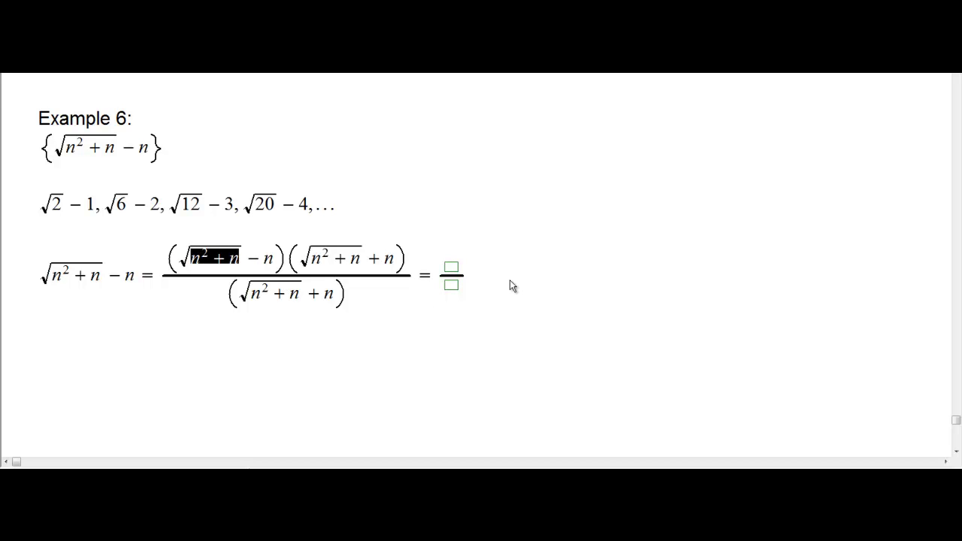
{"action": "left_click", "coordinate": [453, 277]}
{"action": "key", "text": "ctrl+v"}
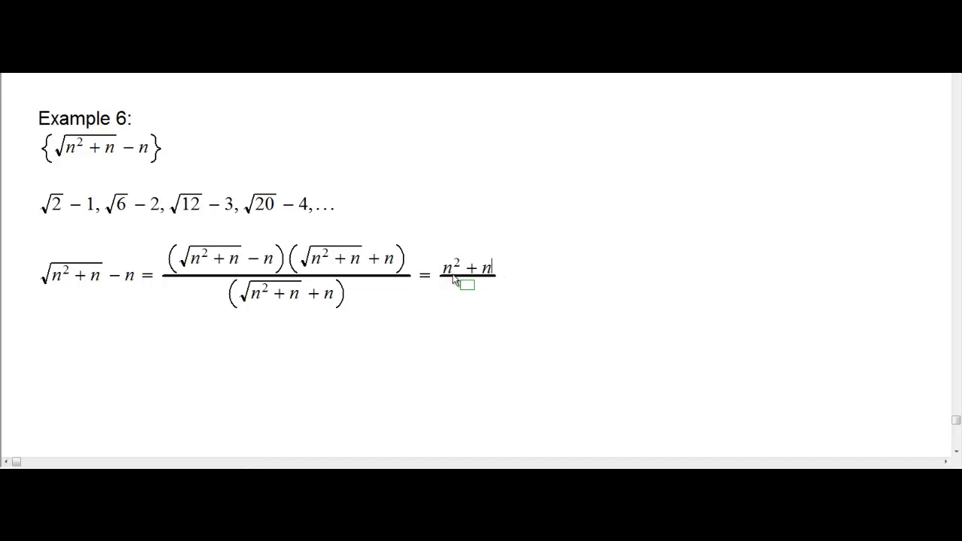
{"action": "type", "text": "-n"}
{"action": "key", "text": "ctrl+h"}
{"action": "type", "text": "2"}
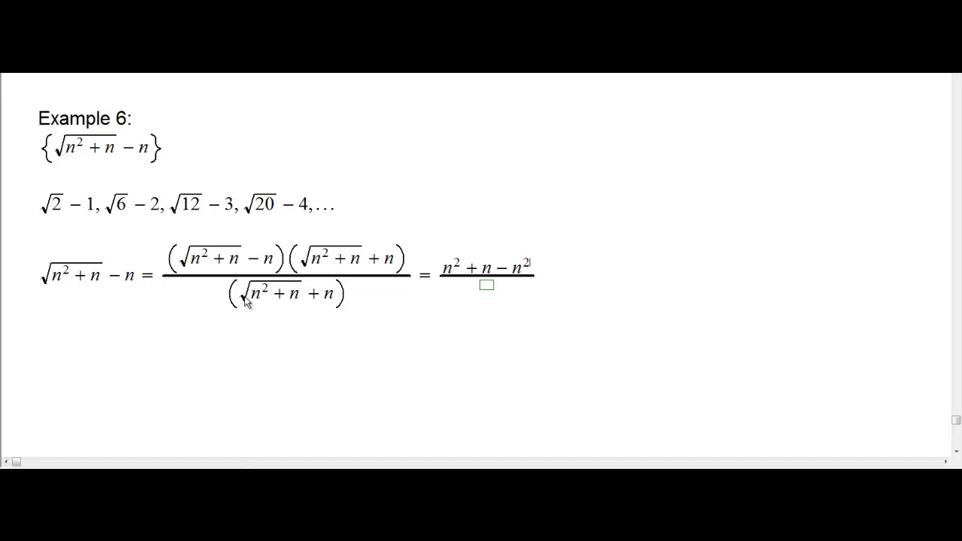
Fill the new fraction's denominator with √(n²+n) + n
{"action": "left_click_drag", "start_coordinate": [242, 301], "coordinate": [331, 299]}
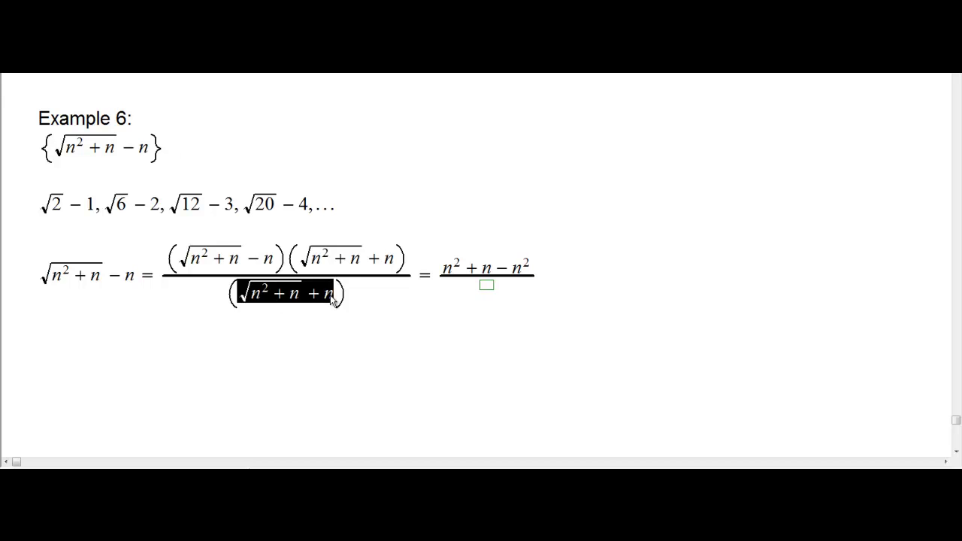
{"action": "left_click", "coordinate": [490, 287]}
{"action": "key", "text": "ctrl+v"}
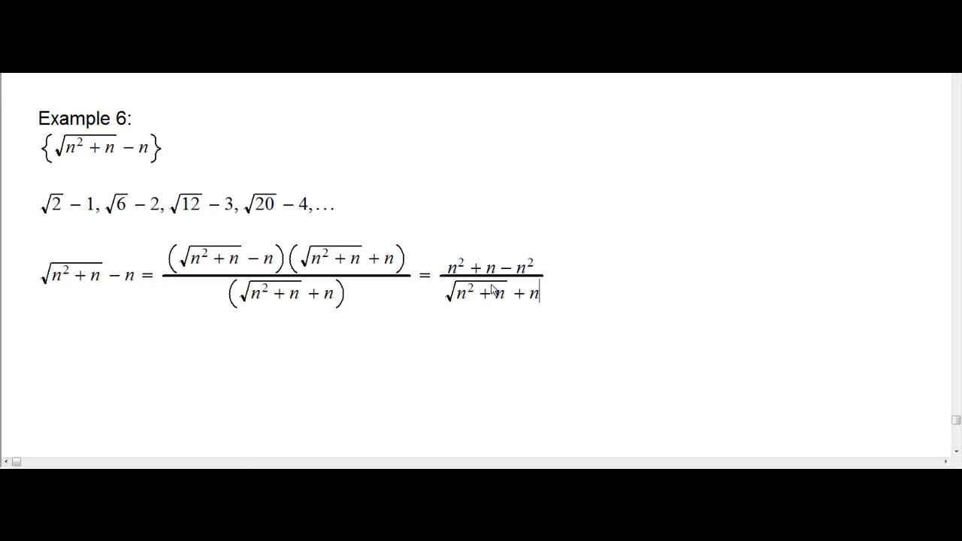
{"action": "left_click", "coordinate": [585, 291]}
Extend the derivation with = n/(√(n²+n)+n)
{"action": "type", "text": "="}
{"action": "key", "text": "ctrl+f"}
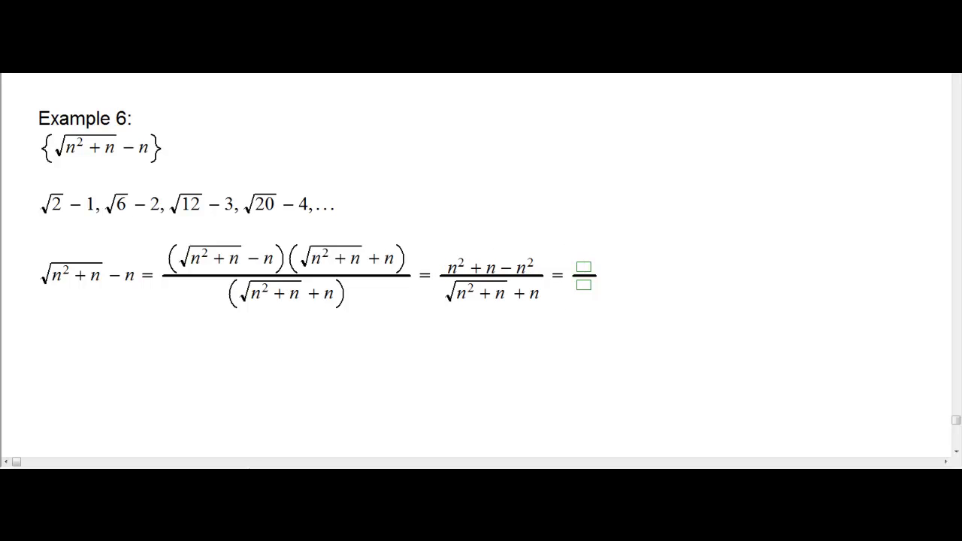
{"action": "type", "text": "n"}
{"action": "left_click_drag", "start_coordinate": [446, 293], "coordinate": [523, 300]}
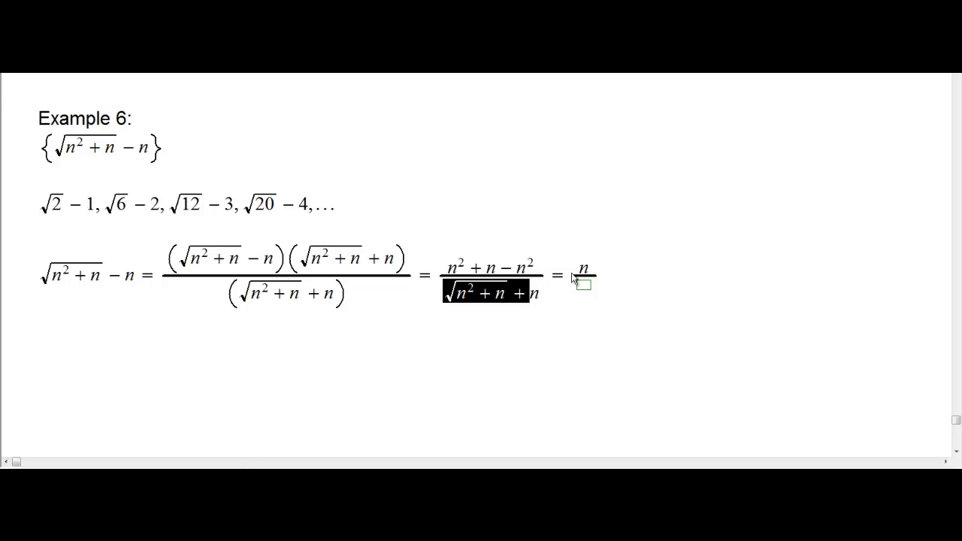
{"action": "left_click", "coordinate": [477, 315]}
{"action": "left_click_drag", "start_coordinate": [449, 300], "coordinate": [542, 305]}
{"action": "left_click", "coordinate": [578, 286]}
{"action": "key", "text": "ctrl+v"}
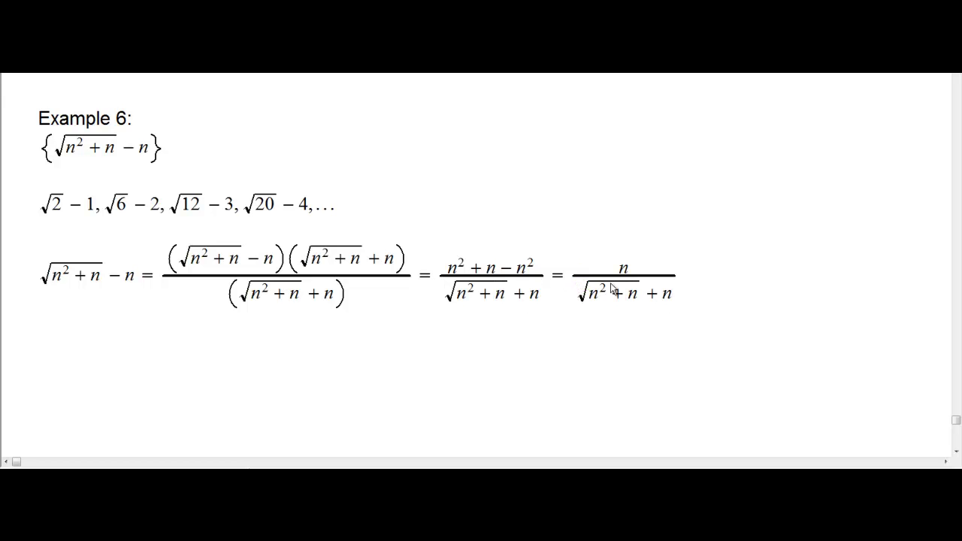
Copy the fraction n/(√(n²+n)+n) onto a new equation line
{"action": "left_click_drag", "start_coordinate": [709, 291], "coordinate": [651, 292]}
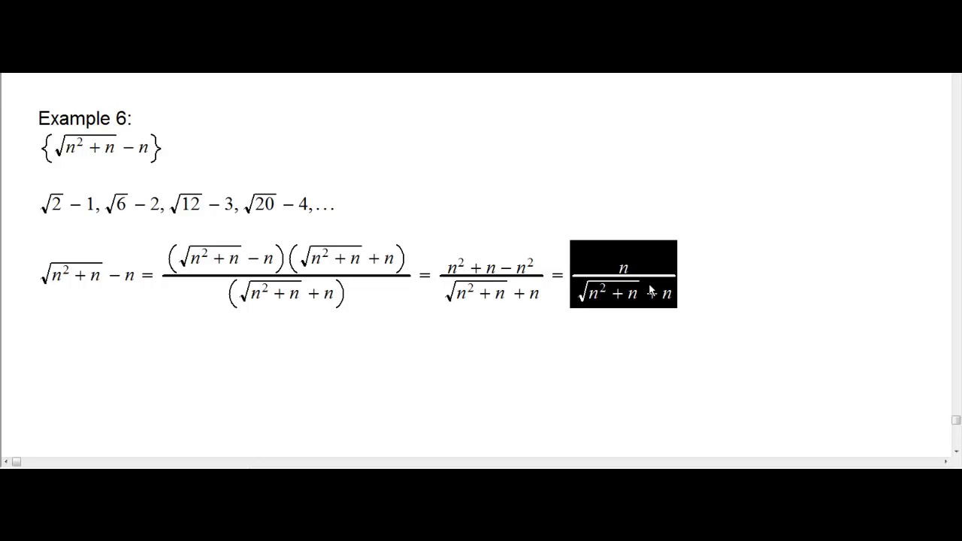
{"action": "key", "text": "ctrl+c"}
{"action": "left_click", "coordinate": [779, 297]}
{"action": "key", "text": "Return"}
{"action": "key", "text": "ctrl+v"}
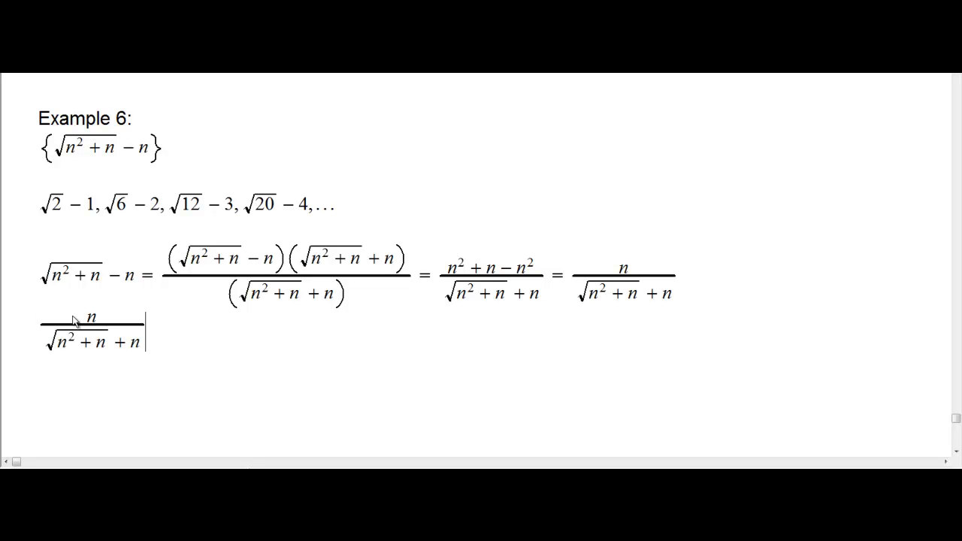
Replace the copied fraction's numerator with (n/n)
{"action": "key", "text": "BackSpace"}
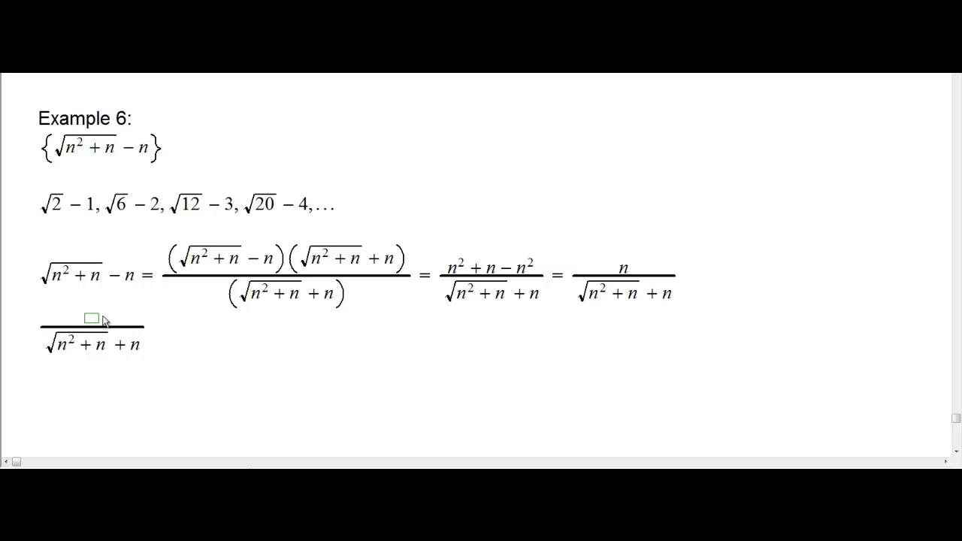
{"action": "key", "text": "ctrl+9"}
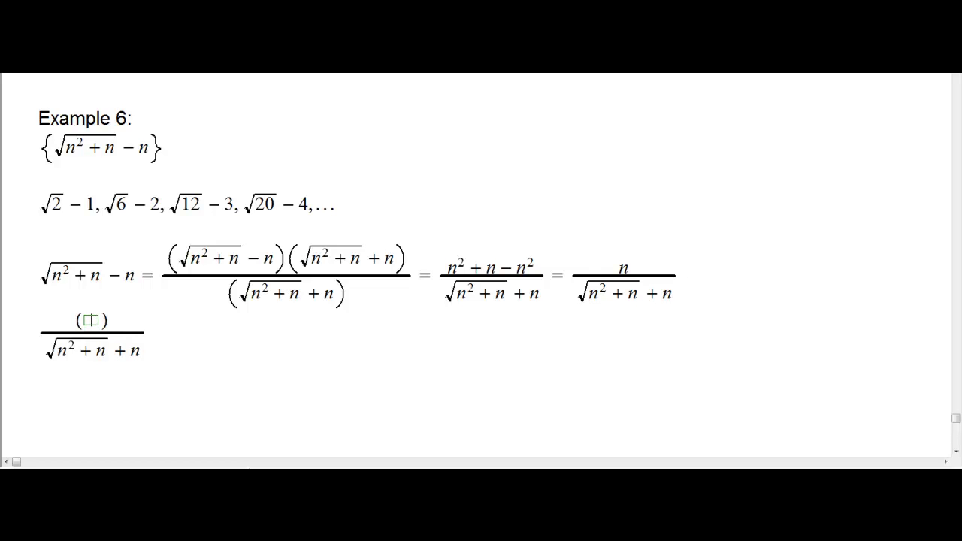
{"action": "key", "text": "ctrl+f"}
{"action": "type", "text": "n/"}
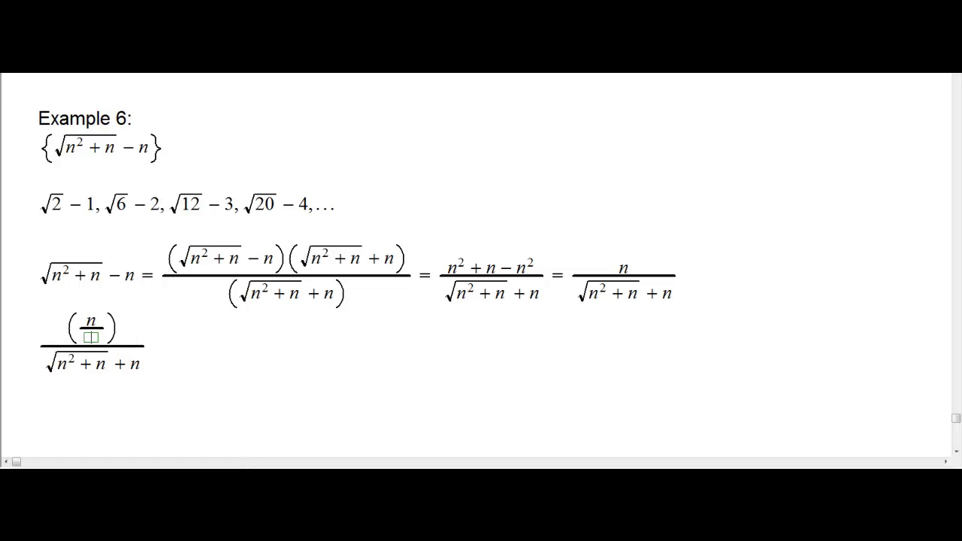
{"action": "type", "text": "n"}
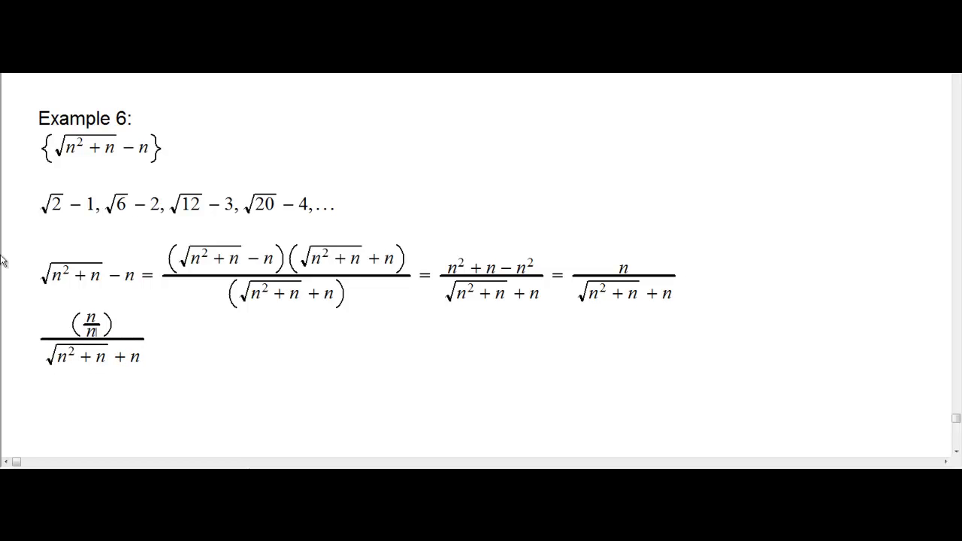
Rewrite the denominator as √(n²+n)/n + n/n
{"action": "double_click", "coordinate": [111, 354]}
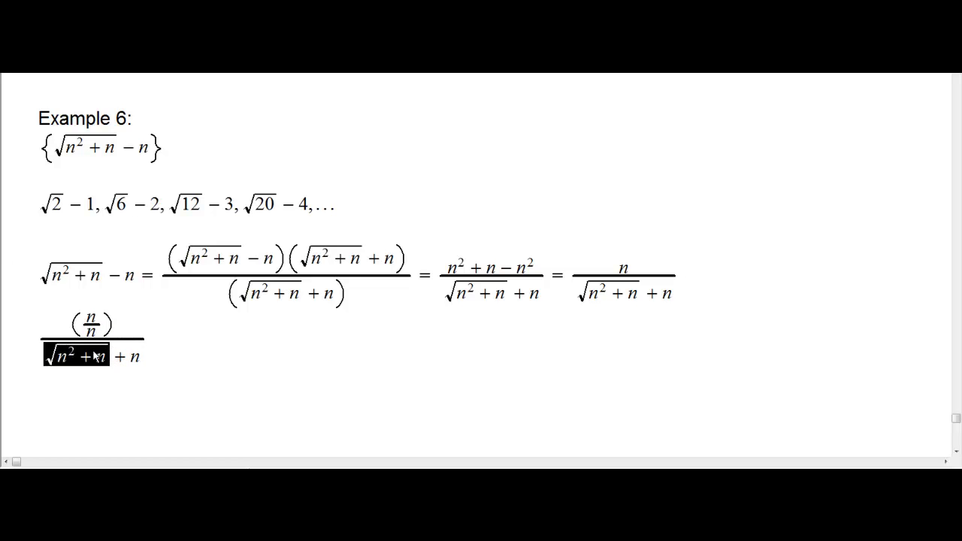
{"action": "key", "text": "Delete"}
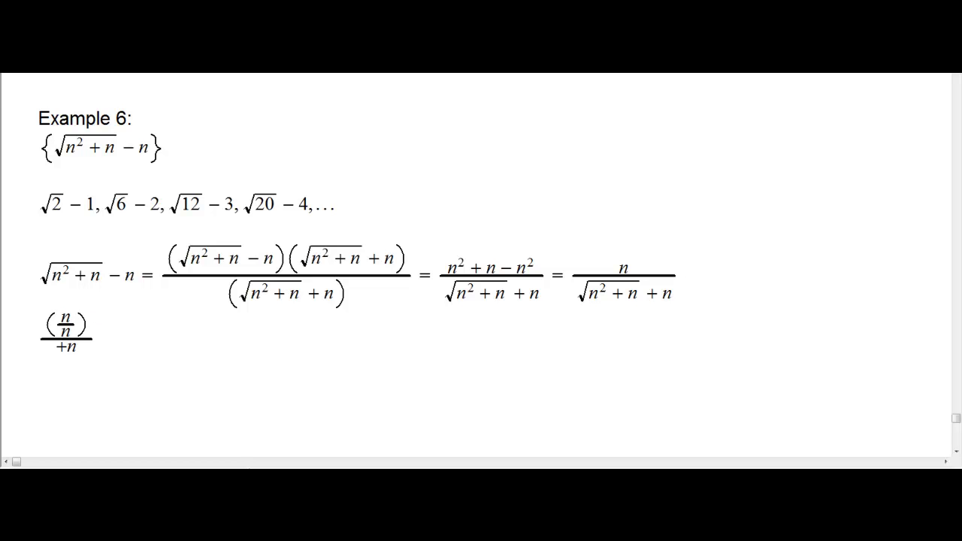
{"action": "key", "text": "ctrl+f"}
{"action": "key", "text": "ctrl+v"}
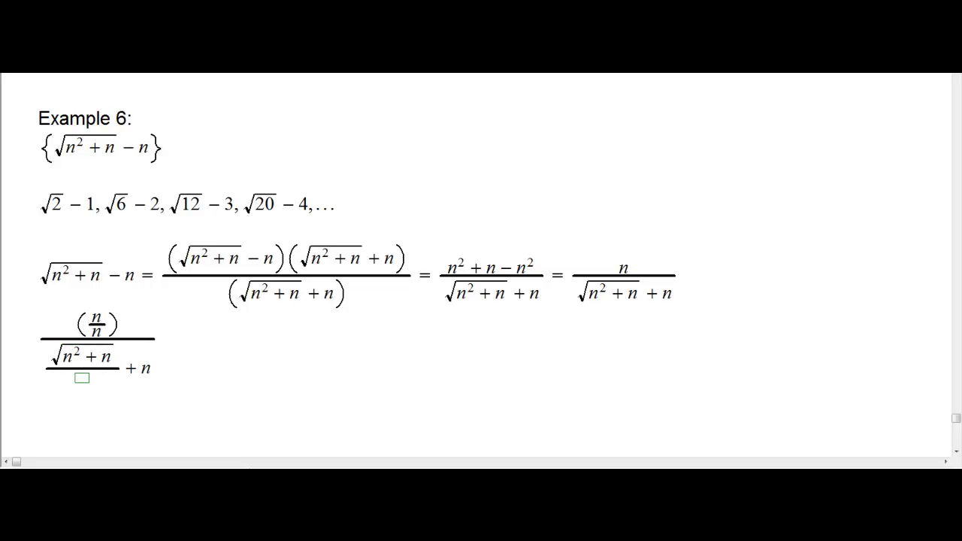
{"action": "type", "text": "n"}
{"action": "left_click", "coordinate": [153, 372]}
{"action": "key", "text": "BackSpace"}
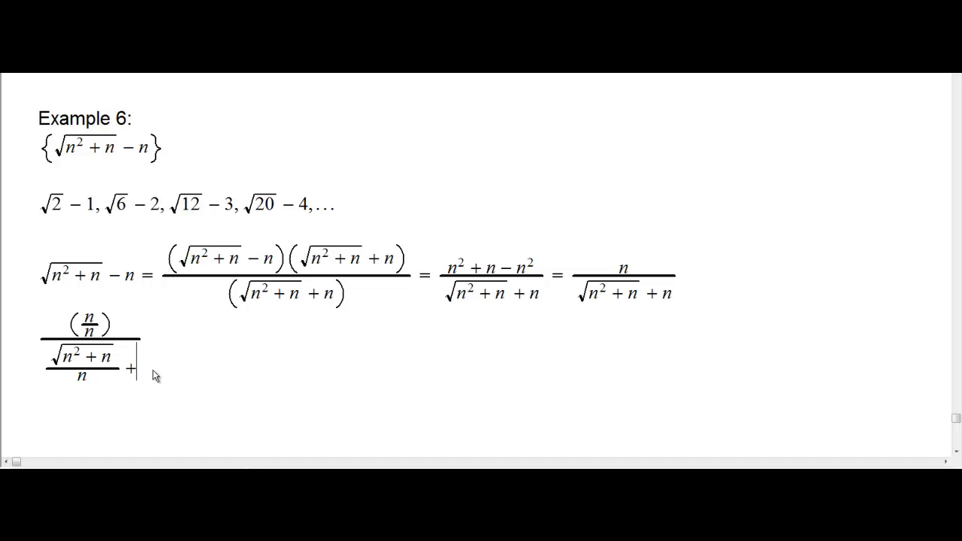
{"action": "key", "text": "ctrl+f"}
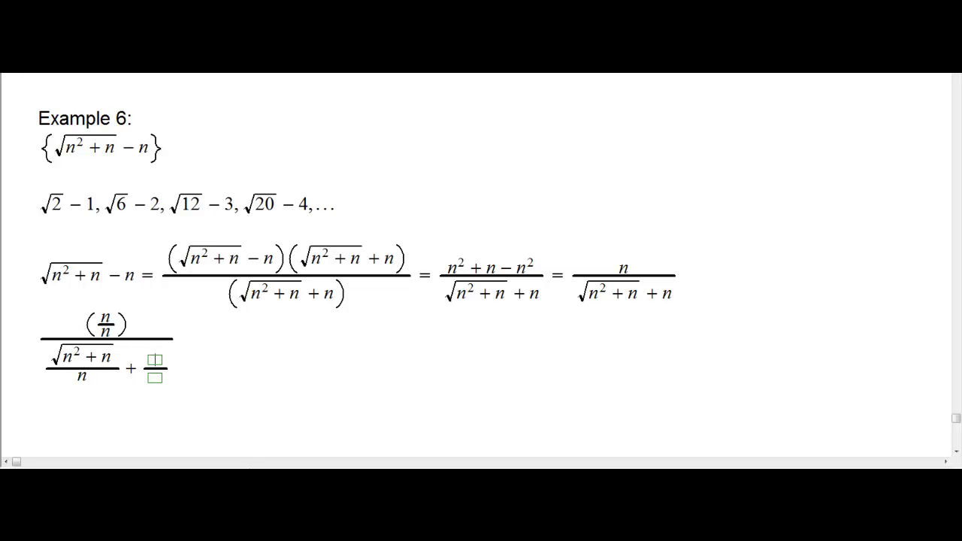
{"action": "type", "text": "n/n"}
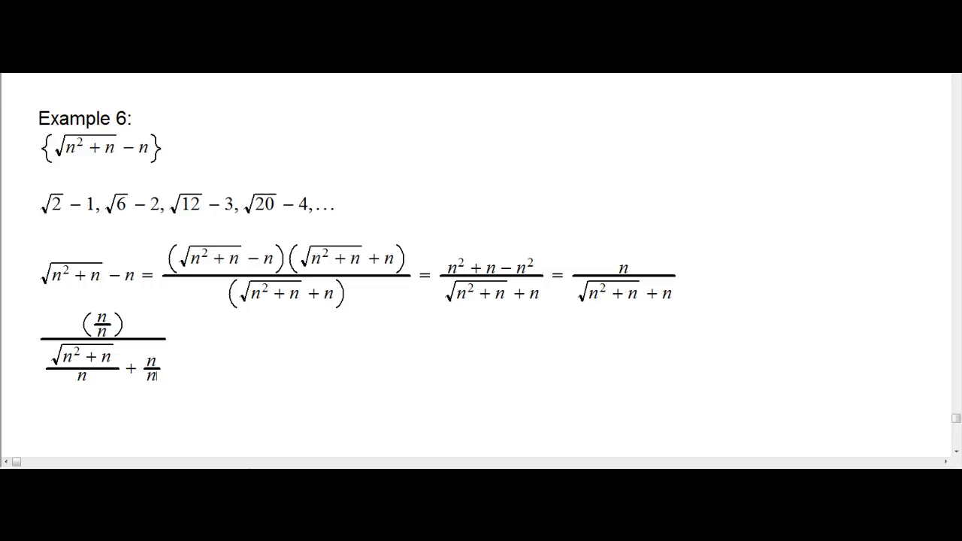
{"action": "left_click", "coordinate": [240, 354]}
Continue with = 1/(√(n²+n)/n + 1) = and a new empty fraction
{"action": "type", "text": "="}
{"action": "key", "text": "ctrl+f"}
{"action": "type", "text": "1"}
{"action": "left_click", "coordinate": [60, 372]}
{"action": "left_click_drag", "start_coordinate": [60, 372], "coordinate": [85, 377]}
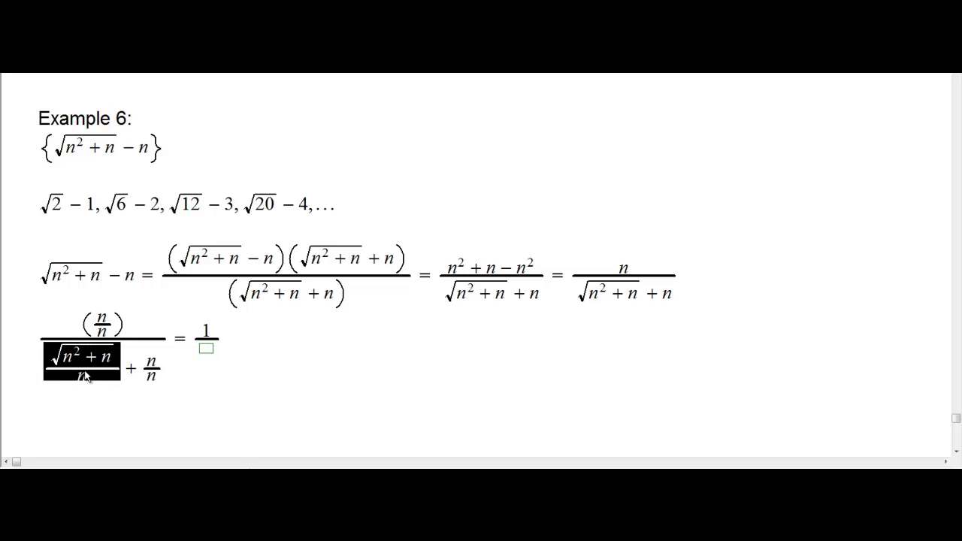
{"action": "left_click", "coordinate": [206, 350]}
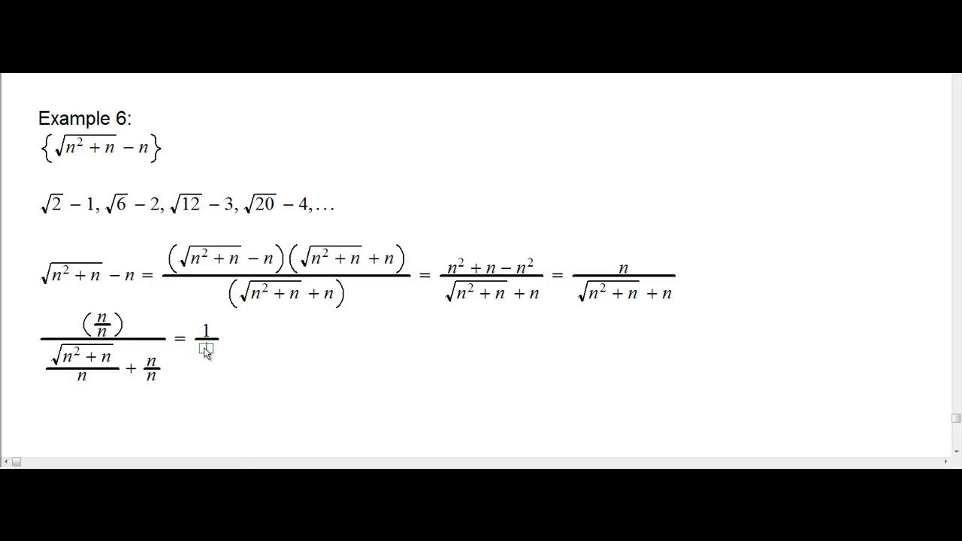
{"action": "key", "text": "ctrl+v"}
{"action": "type", "text": "+ "}
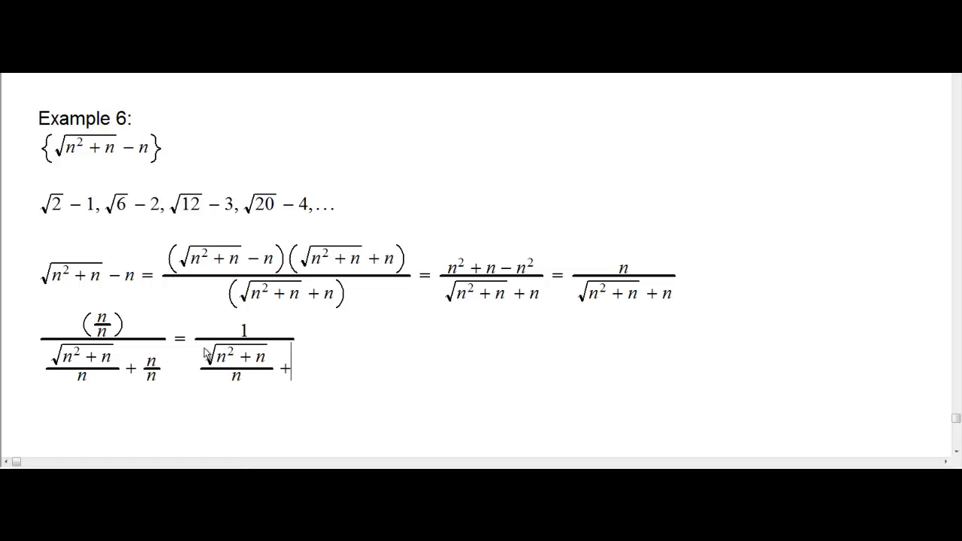
{"action": "type", "text": "1"}
{"action": "key", "text": "Right"}
{"action": "type", "text": "= "}
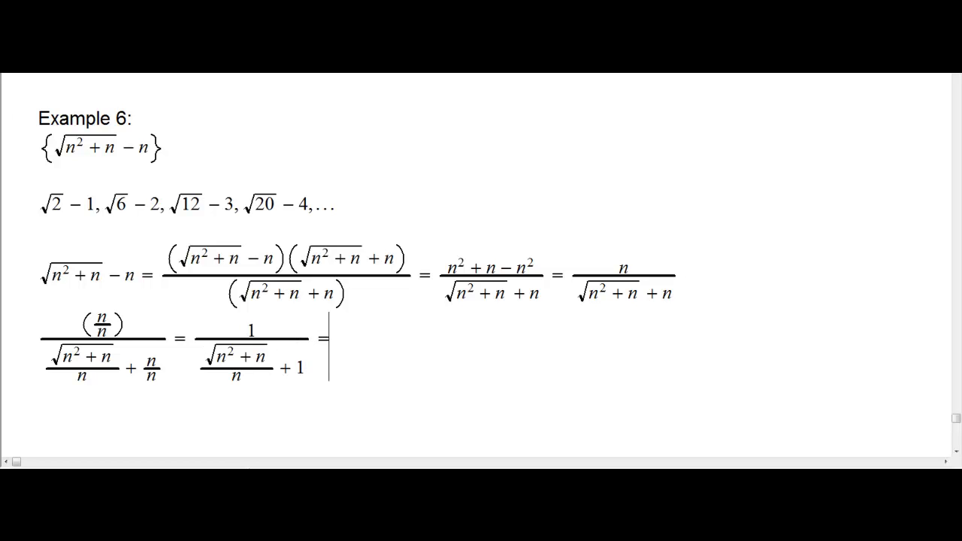
{"action": "type", "text": "1"}
{"action": "key", "text": "BackSpace"}
{"action": "key", "text": "ctrl+f"}
Give the new fraction numerator 1 and a denominator trimmed to + 1
{"action": "type", "text": "1"}
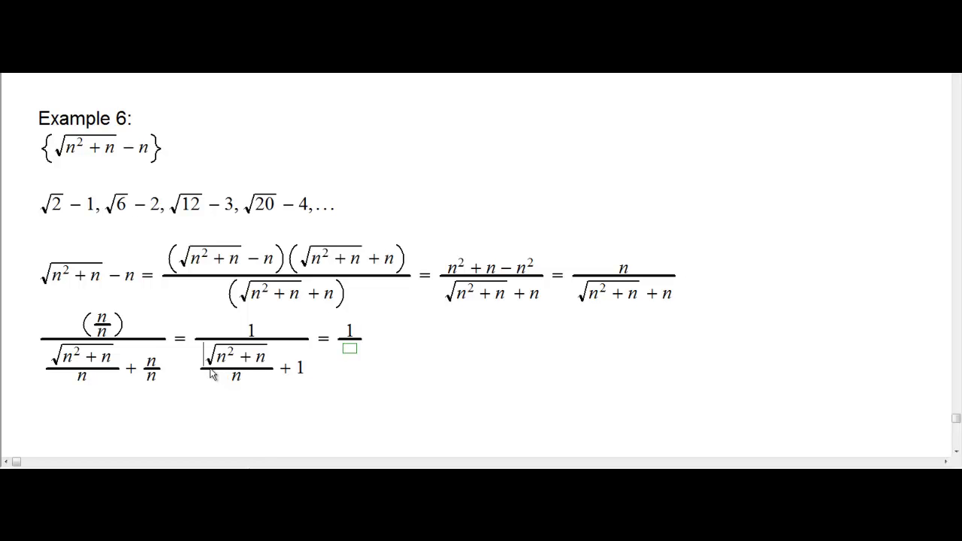
{"action": "left_click_drag", "start_coordinate": [208, 374], "coordinate": [306, 382]}
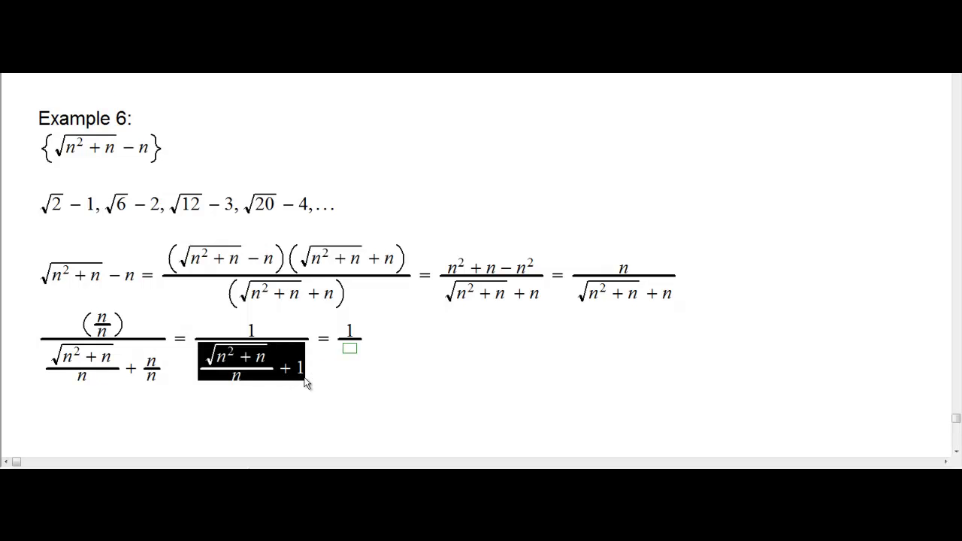
{"action": "left_click", "coordinate": [337, 358]}
{"action": "left_click", "coordinate": [350, 349]}
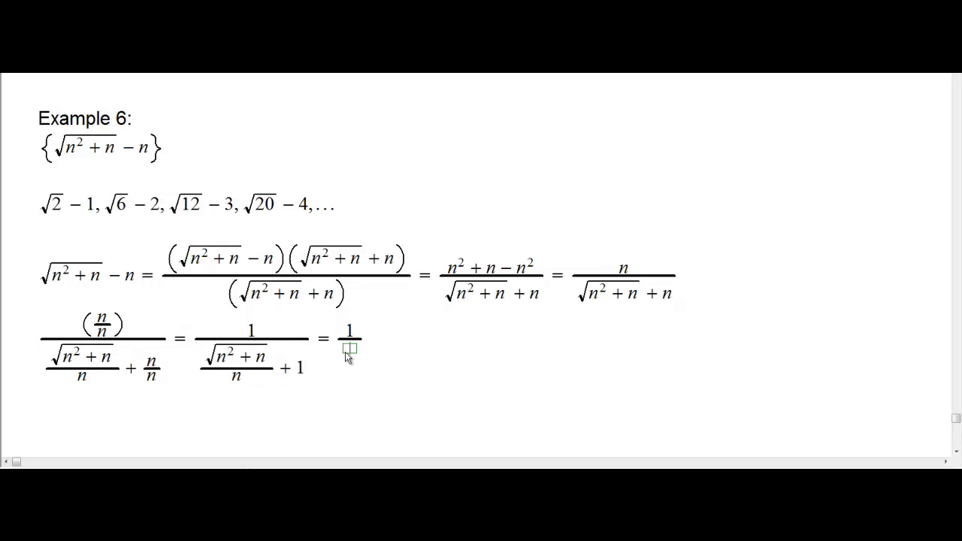
{"action": "key", "text": "ctrl+v"}
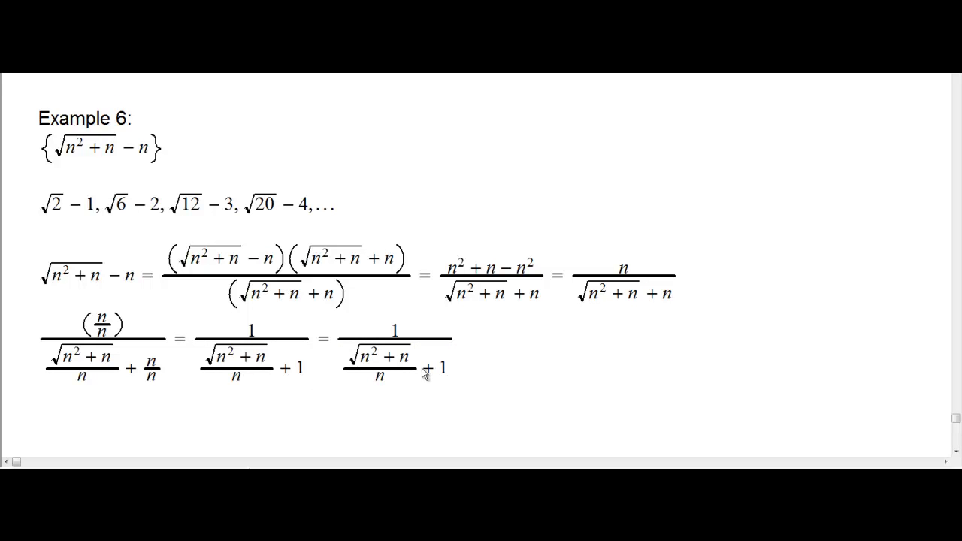
{"action": "left_click_drag", "start_coordinate": [426, 374], "coordinate": [400, 374]}
{"action": "key", "text": "Delete"}
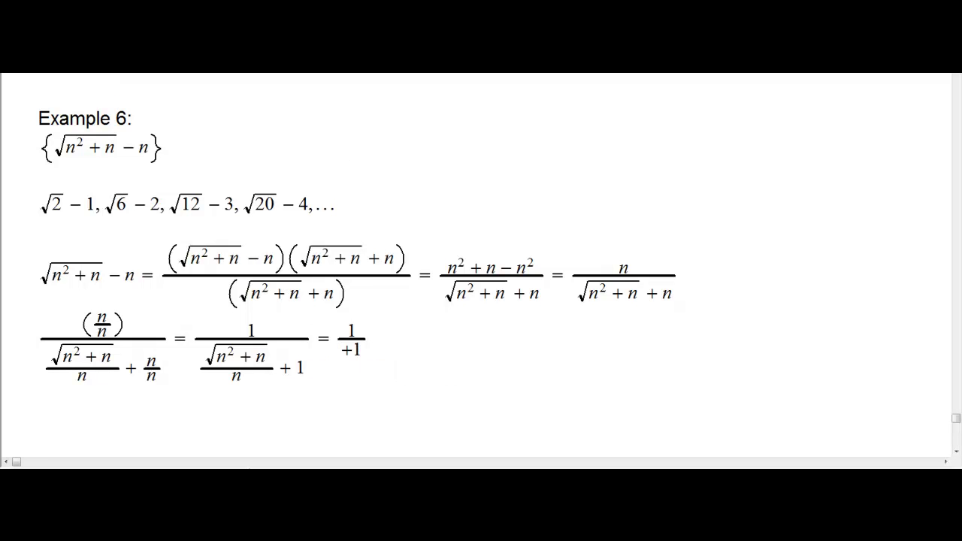
Insert √((n²+n)/n²) before the + 1, then add another equals sign
{"action": "key", "text": "ctrl+r"}
{"action": "key", "text": "ctrl+f"}
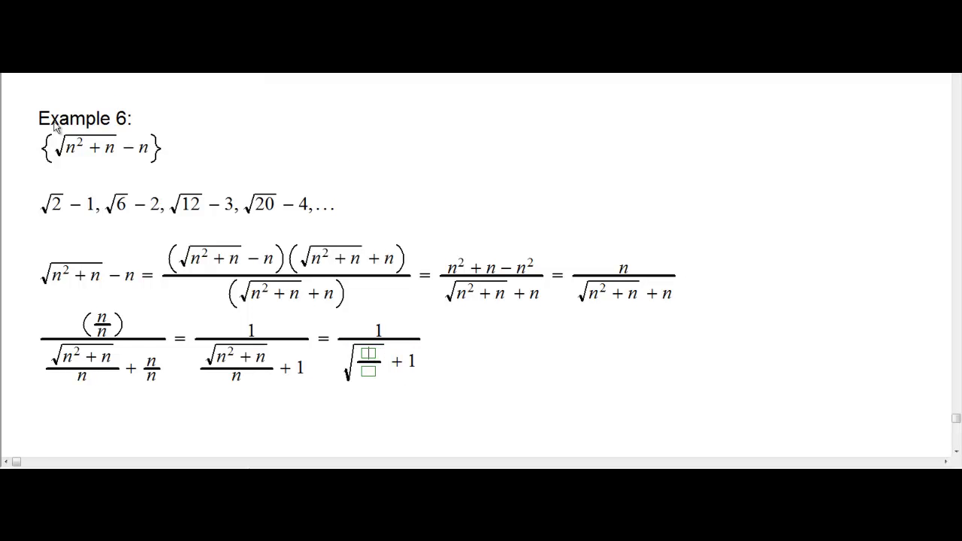
{"action": "left_click_drag", "start_coordinate": [220, 365], "coordinate": [269, 367]}
{"action": "left_click", "coordinate": [265, 366]}
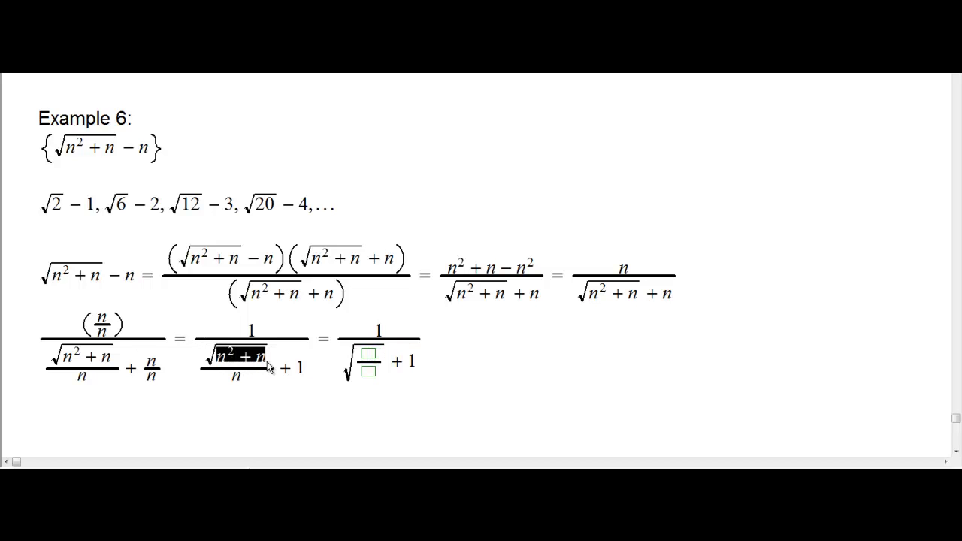
{"action": "left_click", "coordinate": [368, 354]}
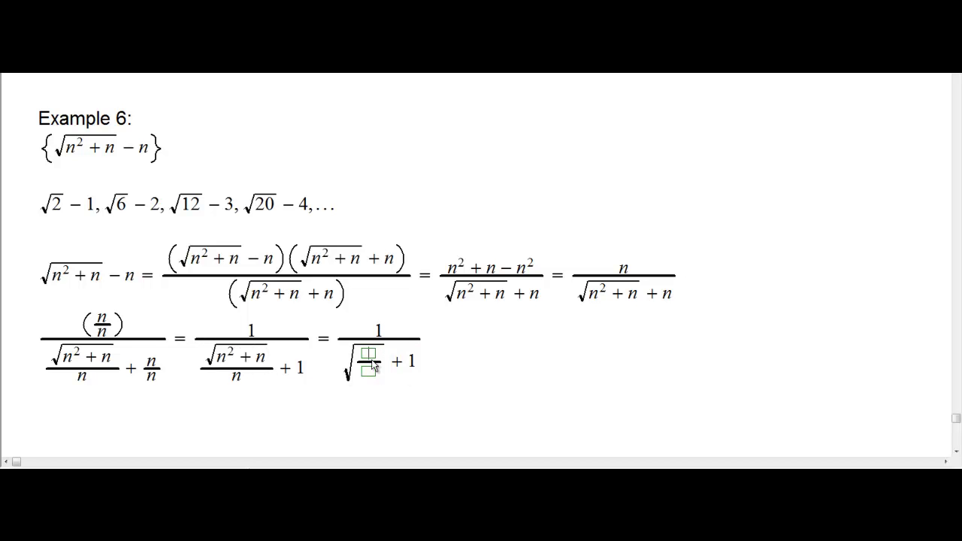
{"action": "type", "text": "n²+n"}
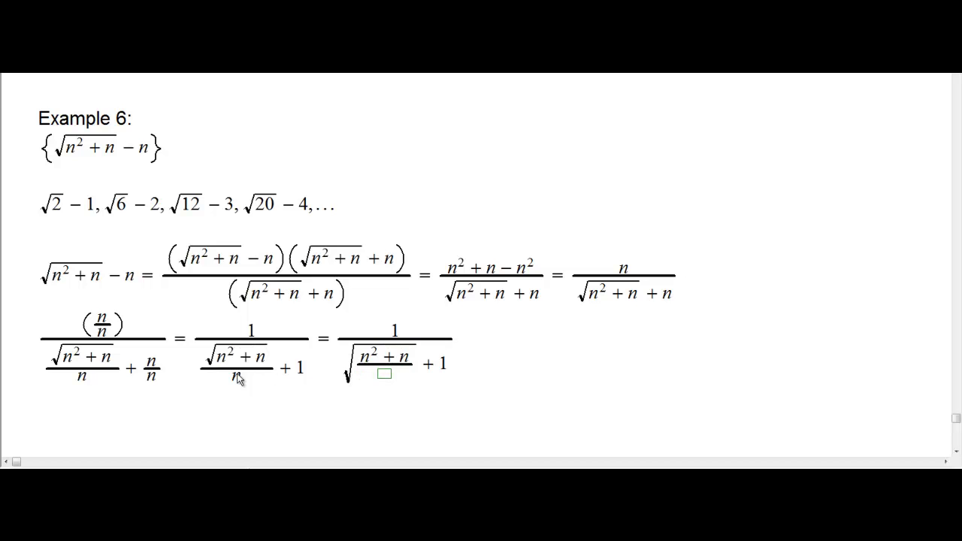
{"action": "left_click", "coordinate": [387, 376]}
{"action": "type", "text": "n"}
{"action": "key", "text": "ctrl+h"}
{"action": "type", "text": "2"}
{"action": "left_click", "coordinate": [485, 366]}
{"action": "type", "text": "="}
{"action": "scroll", "coordinate": [451, 353], "scroll_direction": "up", "scroll_amount": 4}
Change the last square root's content to 1 + 1/n
{"action": "scroll", "coordinate": [413, 349], "scroll_direction": "down", "scroll_amount": 6}
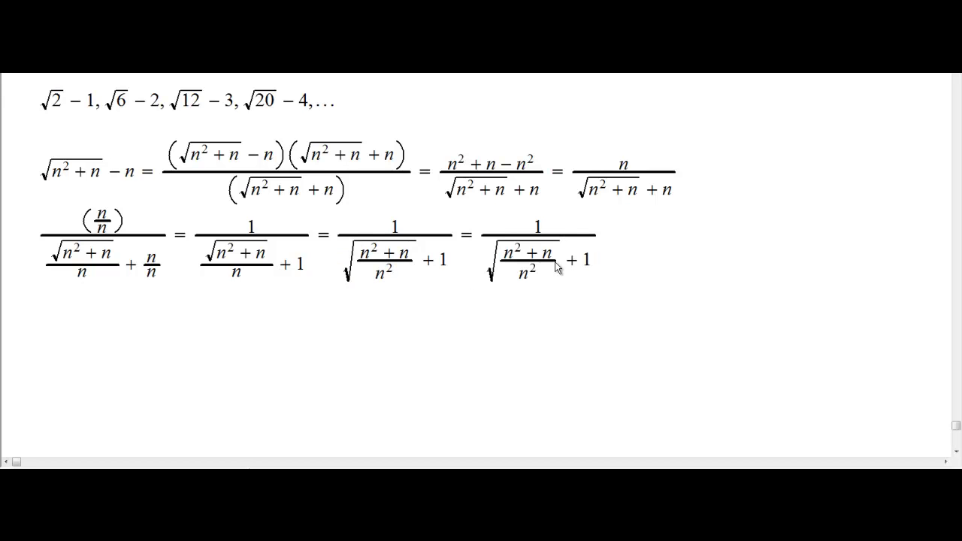
{"action": "left_click_drag", "start_coordinate": [518, 270], "coordinate": [560, 270]}
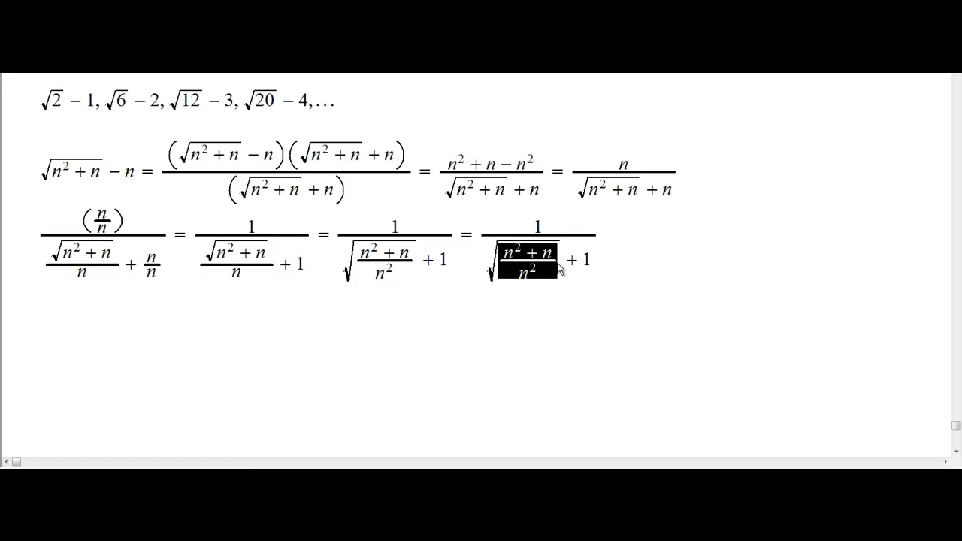
{"action": "key", "text": "Delete"}
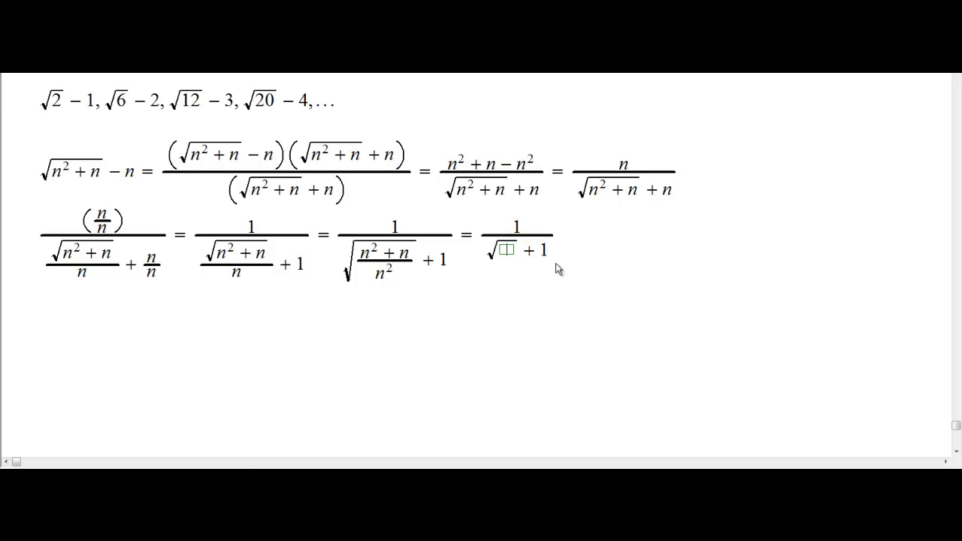
{"action": "type", "text": "1+"}
{"action": "key", "text": "ctrl+f"}
{"action": "type", "text": "1 + 1"}
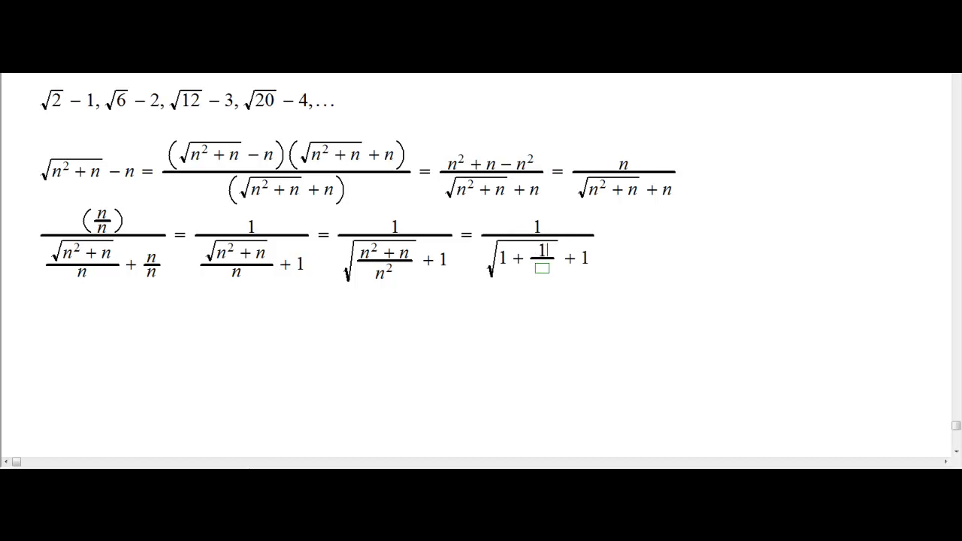
{"action": "key", "text": "Tab"}
{"action": "type", "text": "n"}
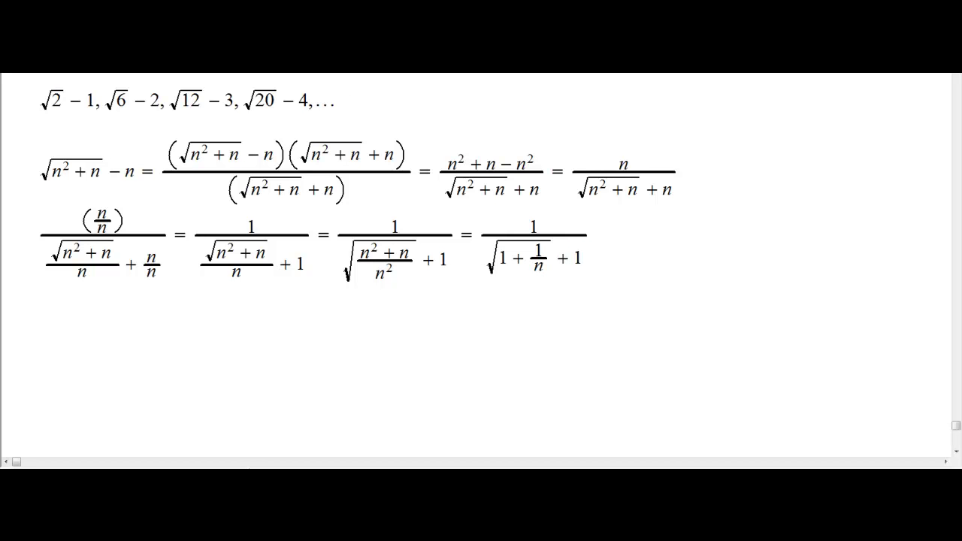
Append → 1/(1 + 1) to show the limit
{"action": "left_click", "coordinate": [626, 265]}
{"action": "type", "text": "→"}
{"action": "key", "text": "ctrl+f"}
{"action": "type", "text": "1"}
{"action": "left_click_drag", "start_coordinate": [492, 261], "coordinate": [526, 263]}
{"action": "left_click", "coordinate": [636, 244]}
{"action": "type", "text": "1 + 1"}
{"action": "left_click", "coordinate": [706, 246]}
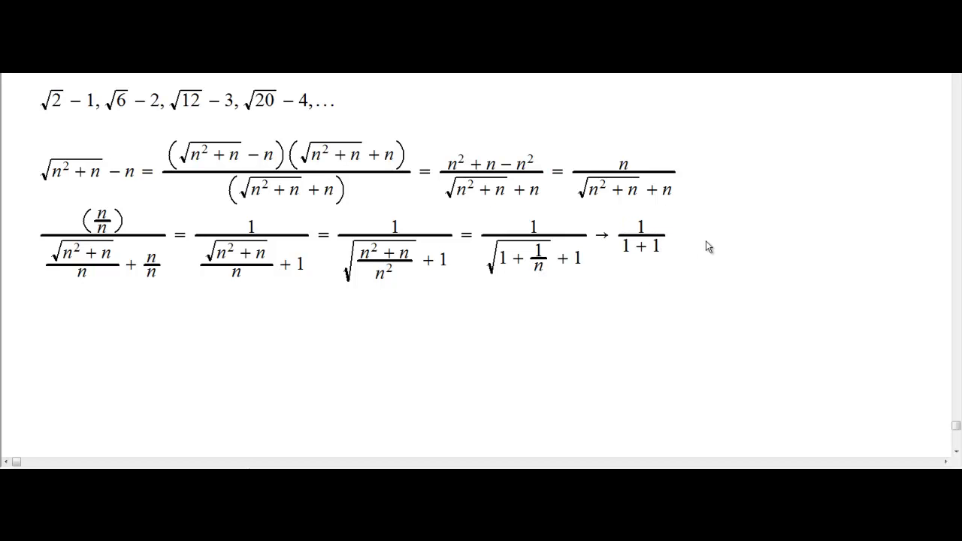